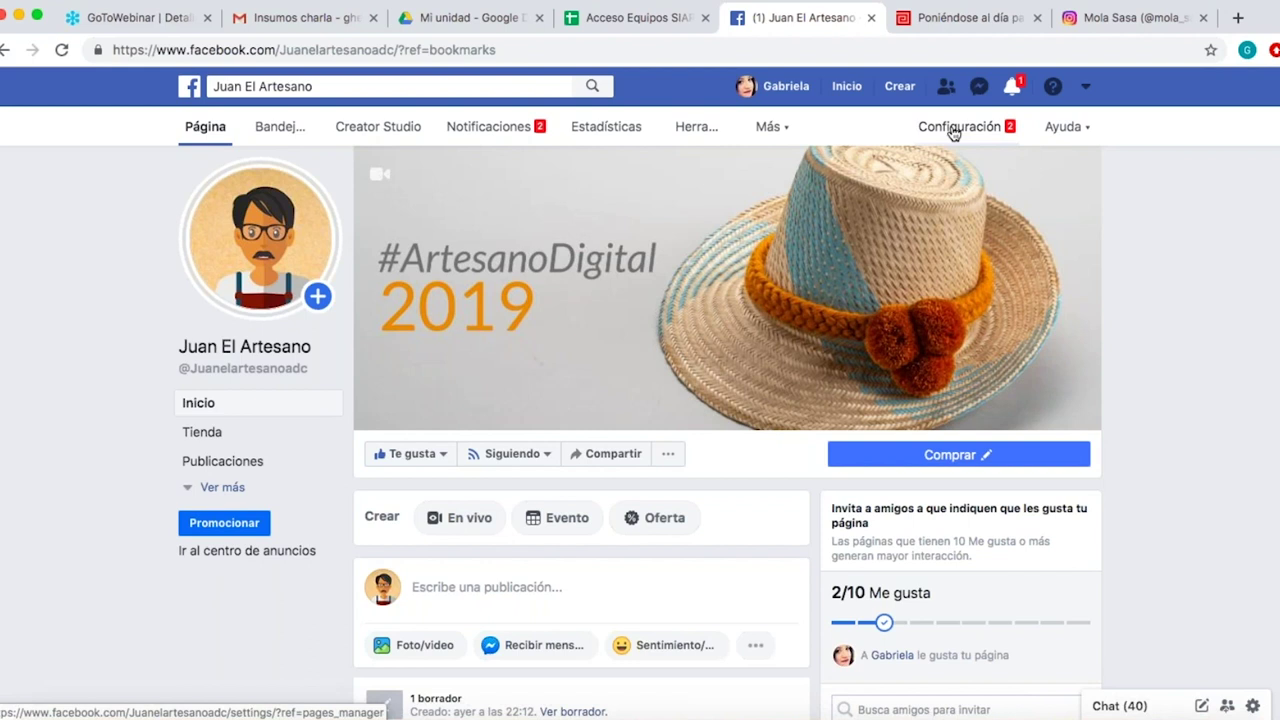
Browse the templates offered in the page's Plantillas y pestañas settings and close the list without choosing one.
click(953, 132)
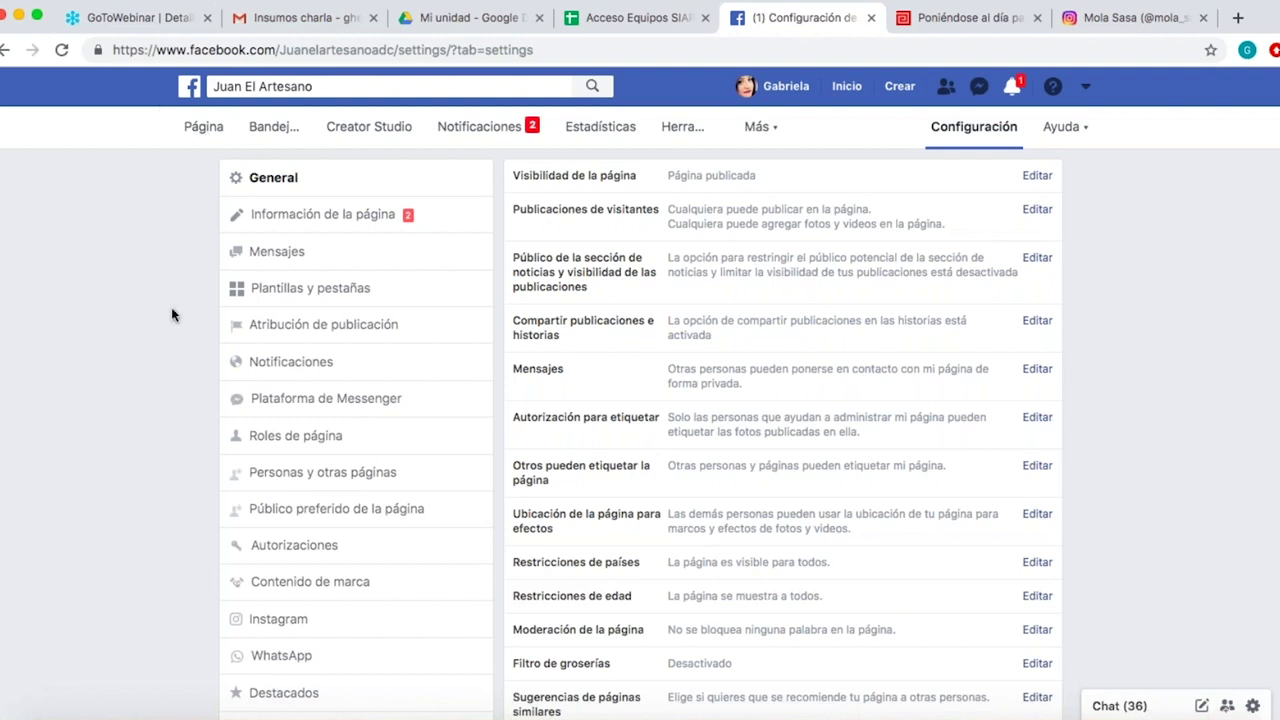
click(269, 299)
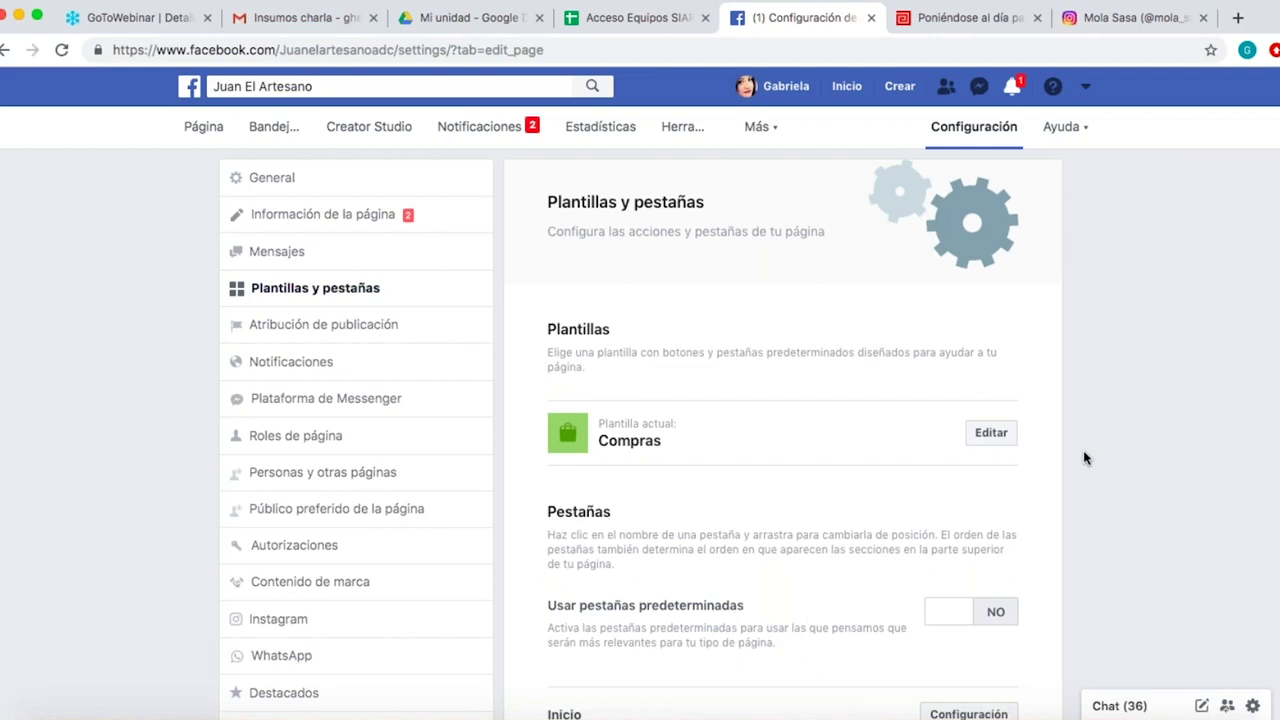
click(990, 436)
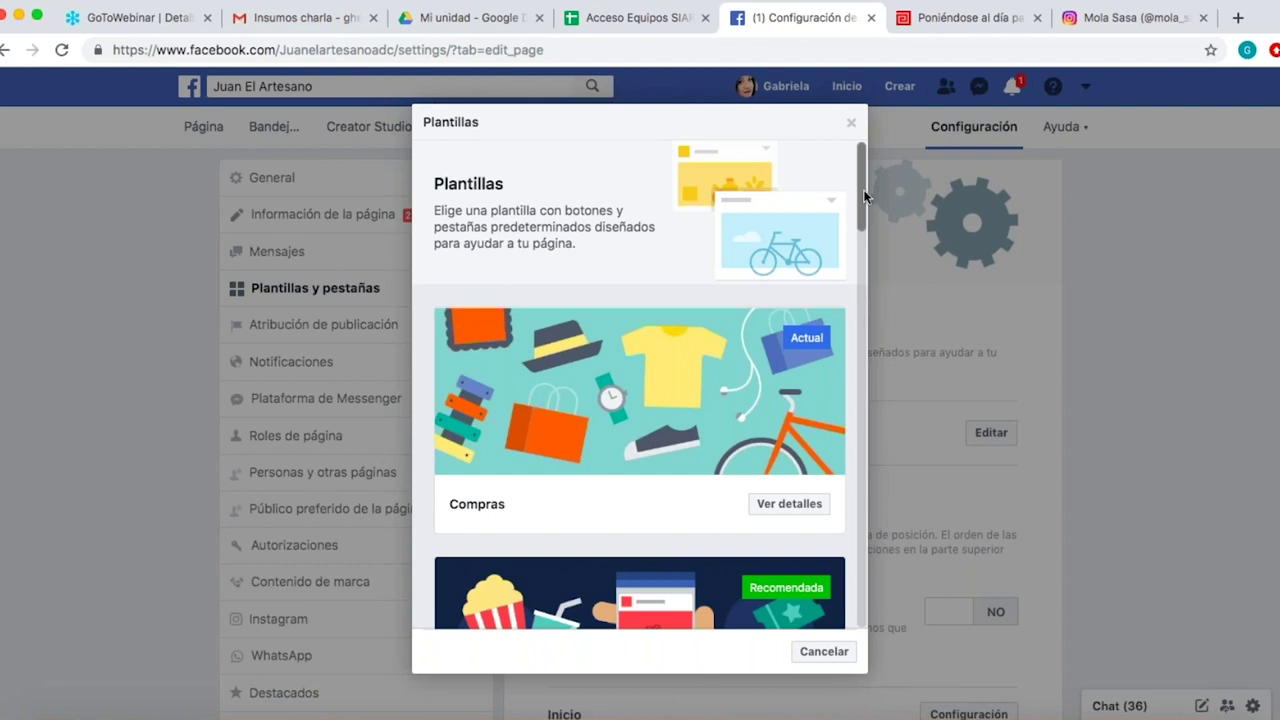
drag(863, 190, 841, 590)
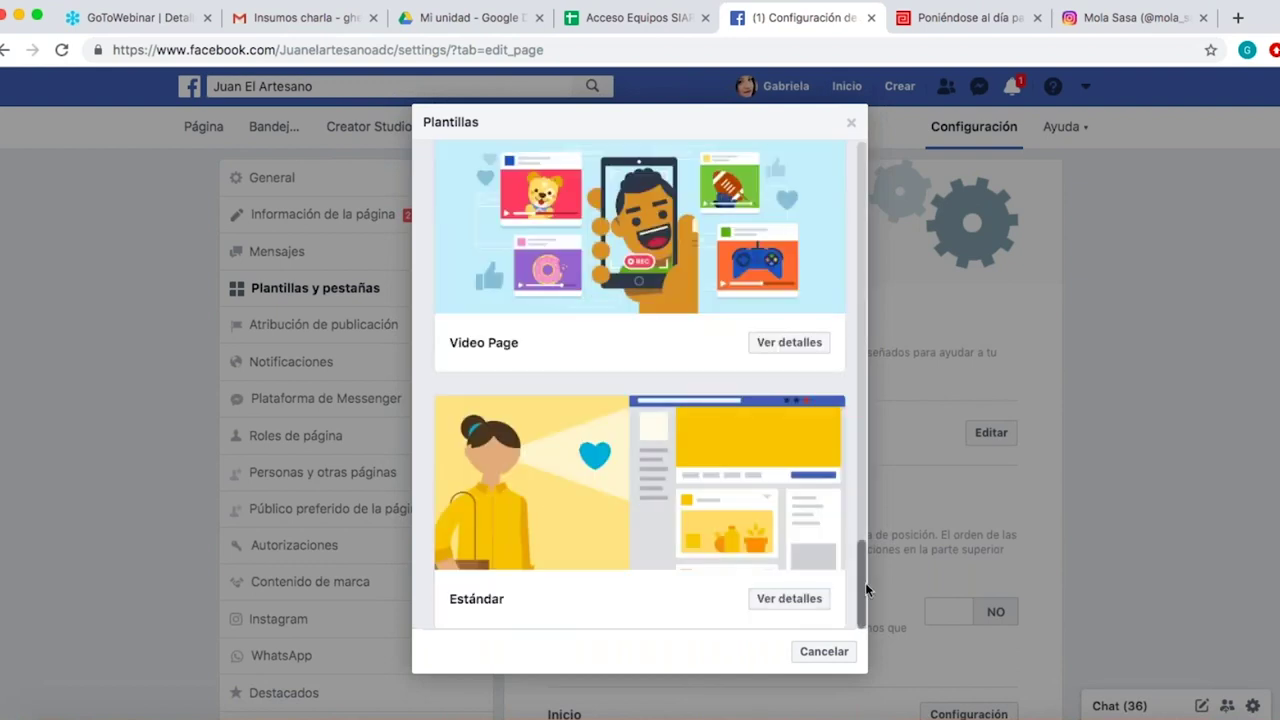
drag(865, 581, 972, 126)
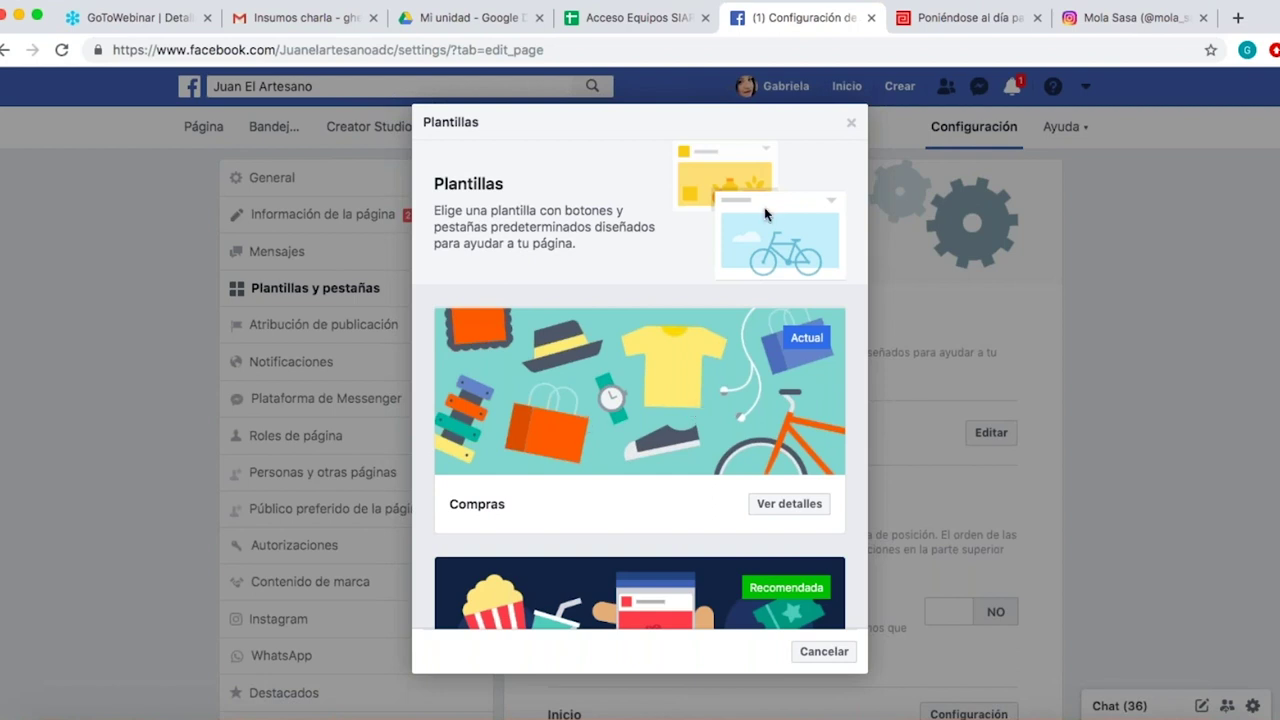
click(852, 125)
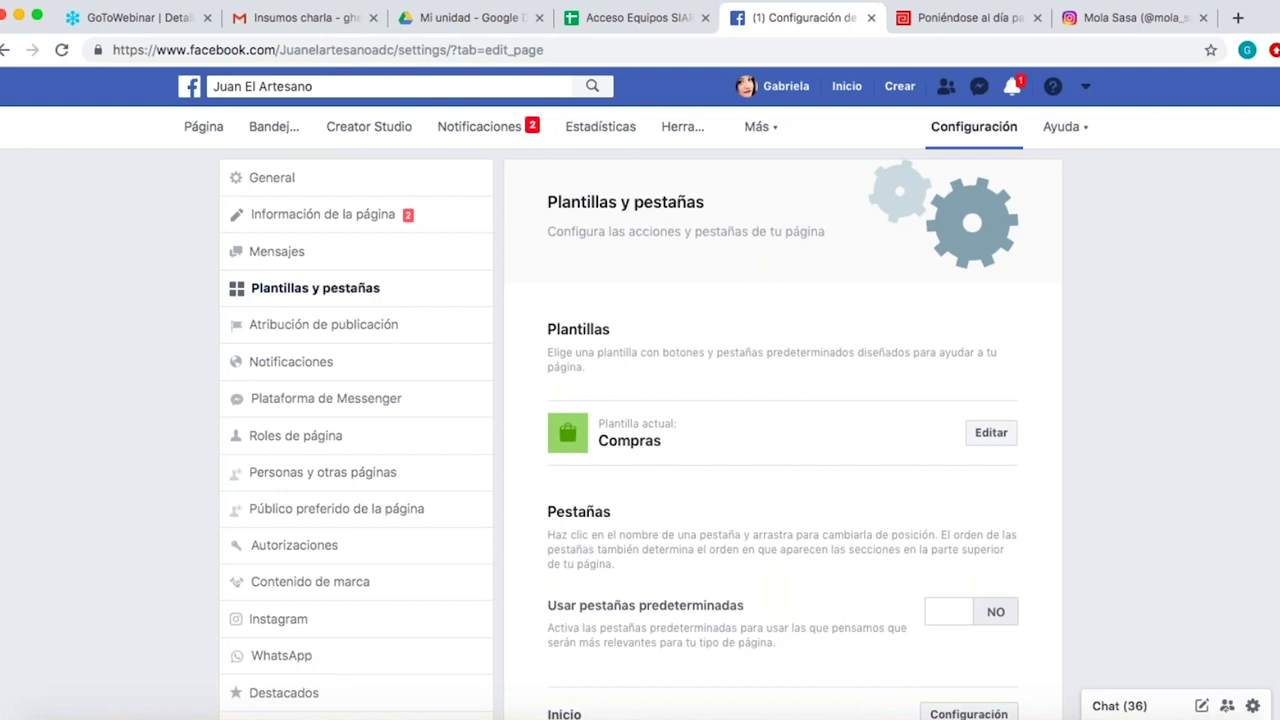
Review the page's configured tabs in the settings, and expand the full section list on the page itself.
scroll(760, 430, down, 10)
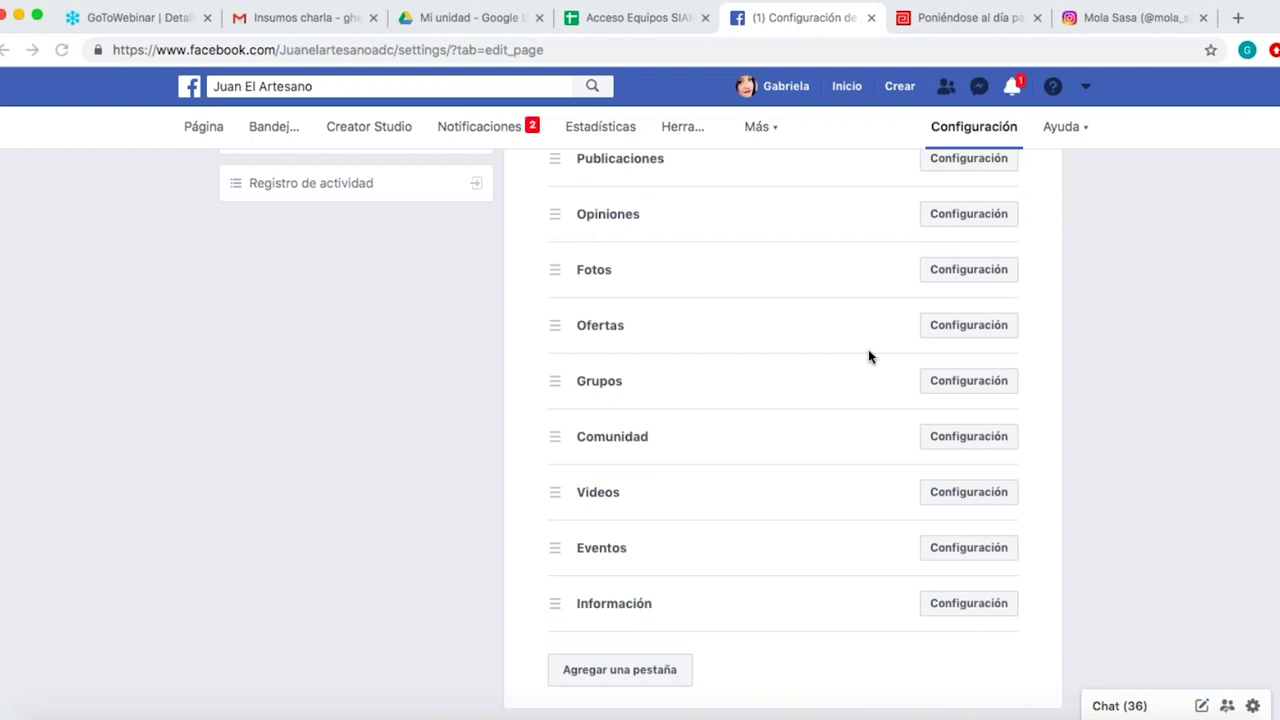
click(393, 349)
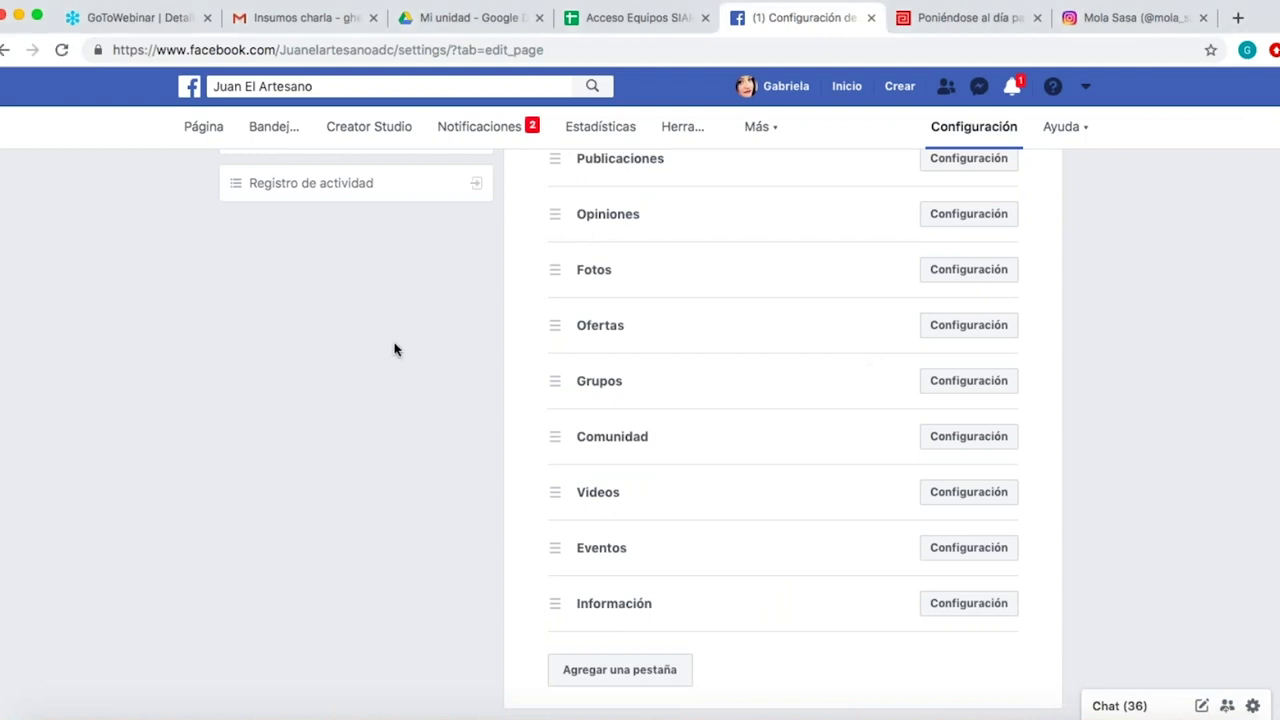
click(200, 130)
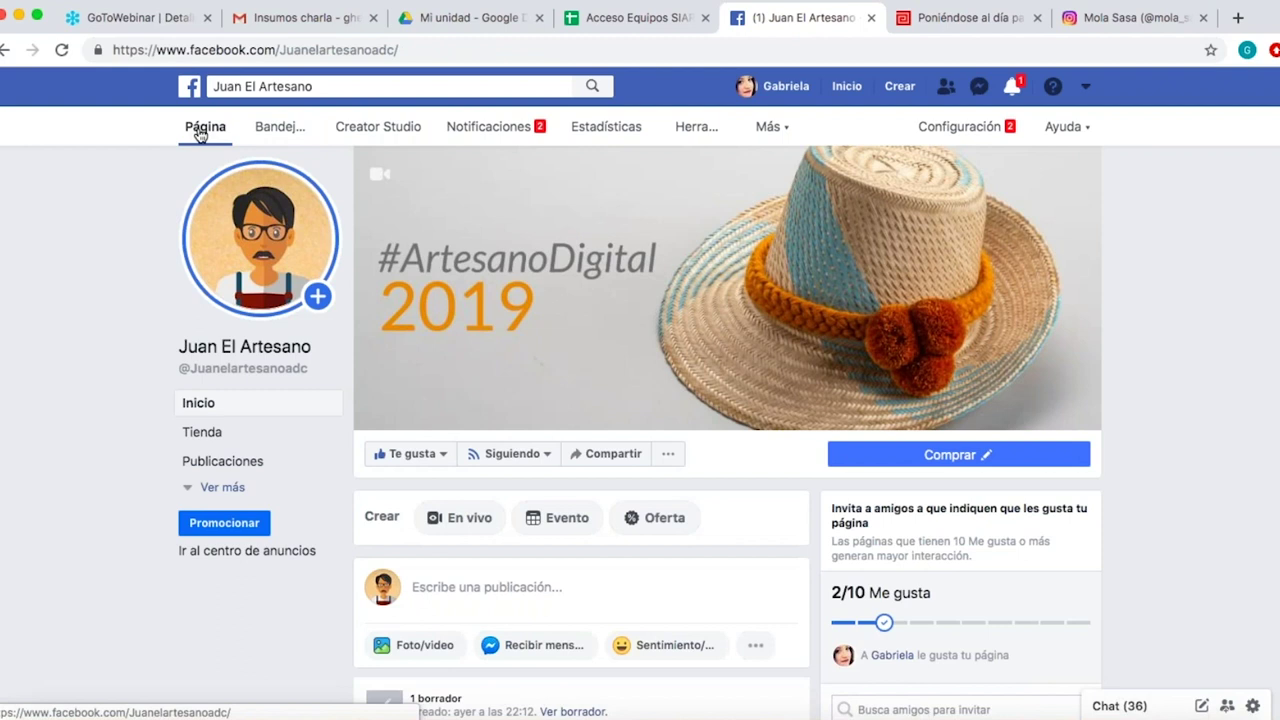
click(209, 487)
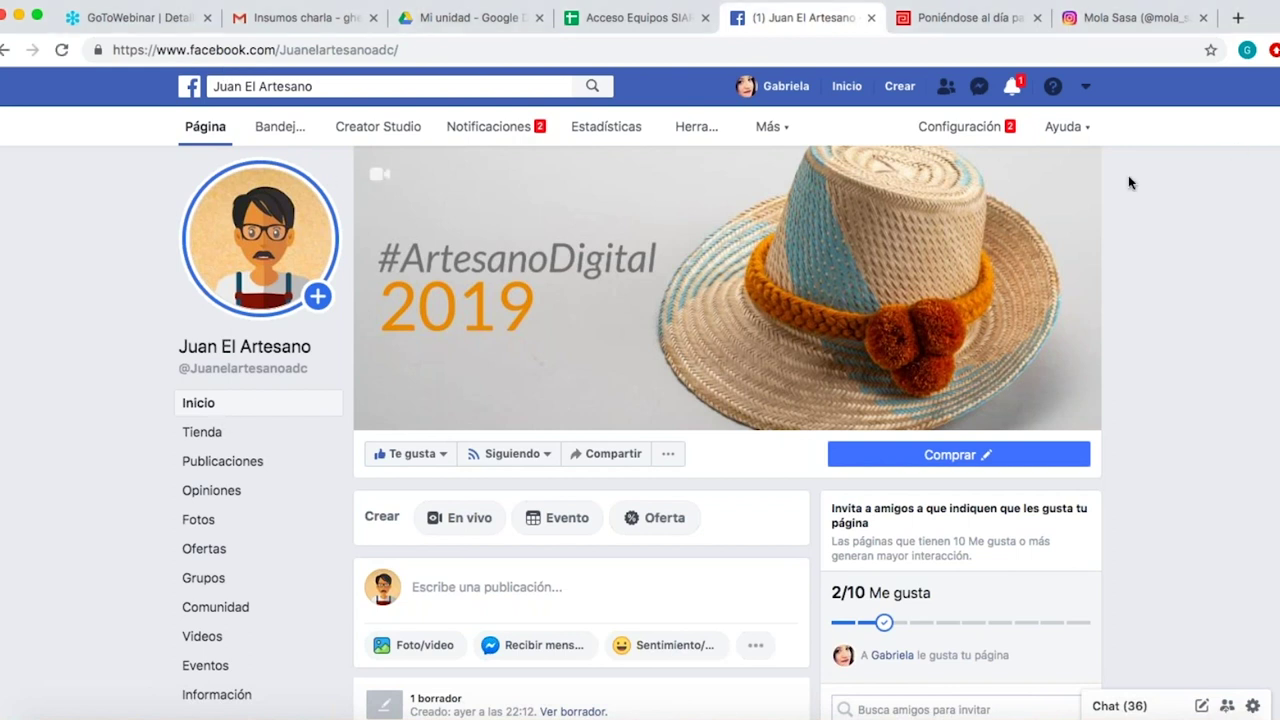
Inspect the Tienda tab's configuration in the page's Plantillas y pestañas settings and close it without saving.
click(966, 134)
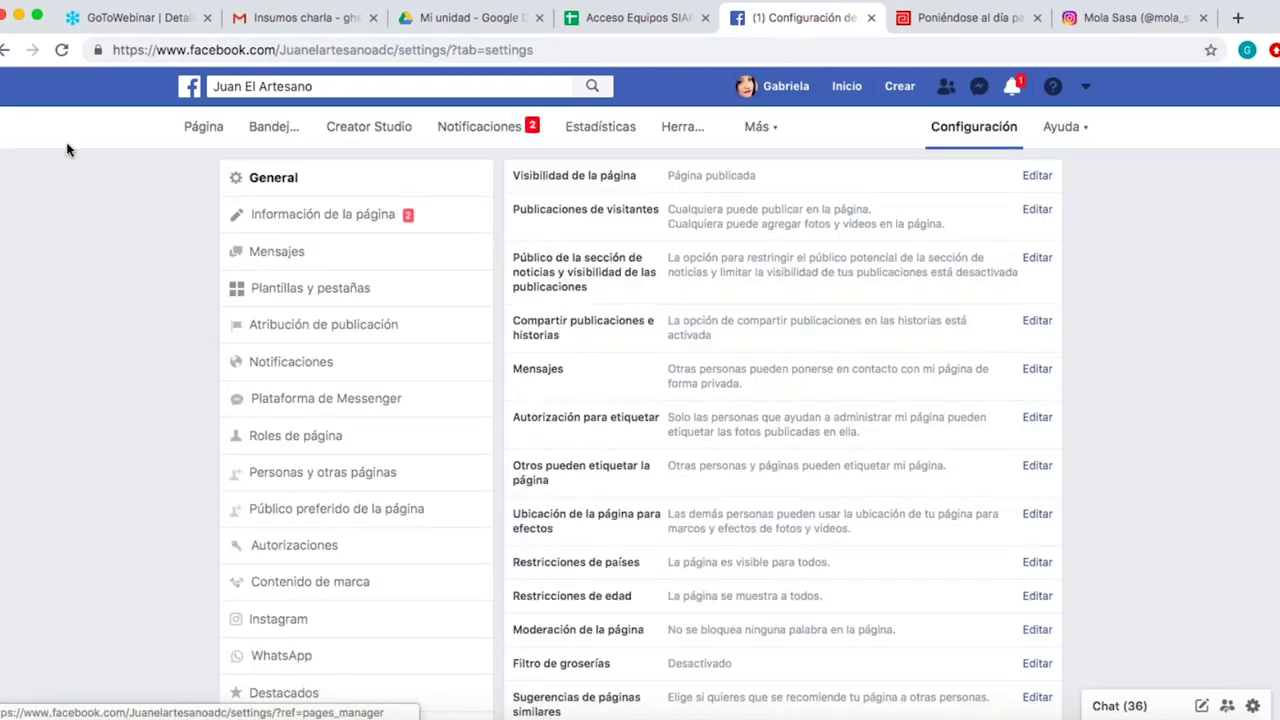
click(306, 289)
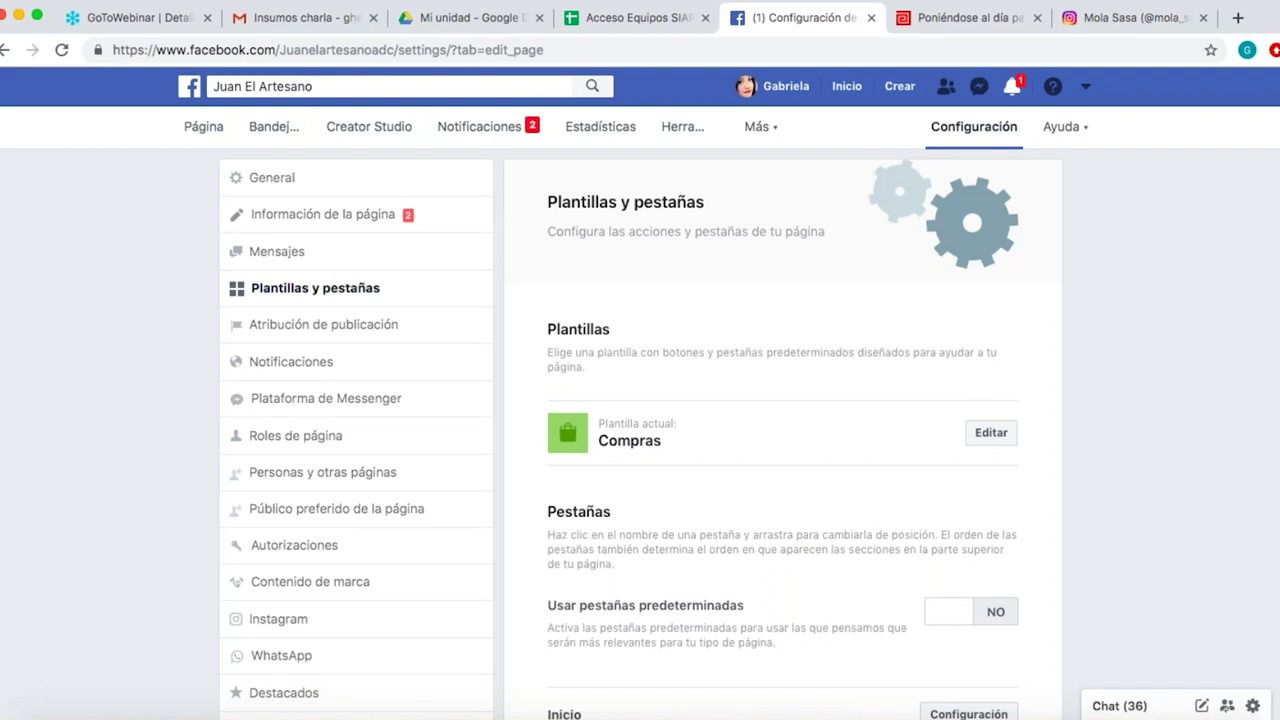
double_click(579, 511)
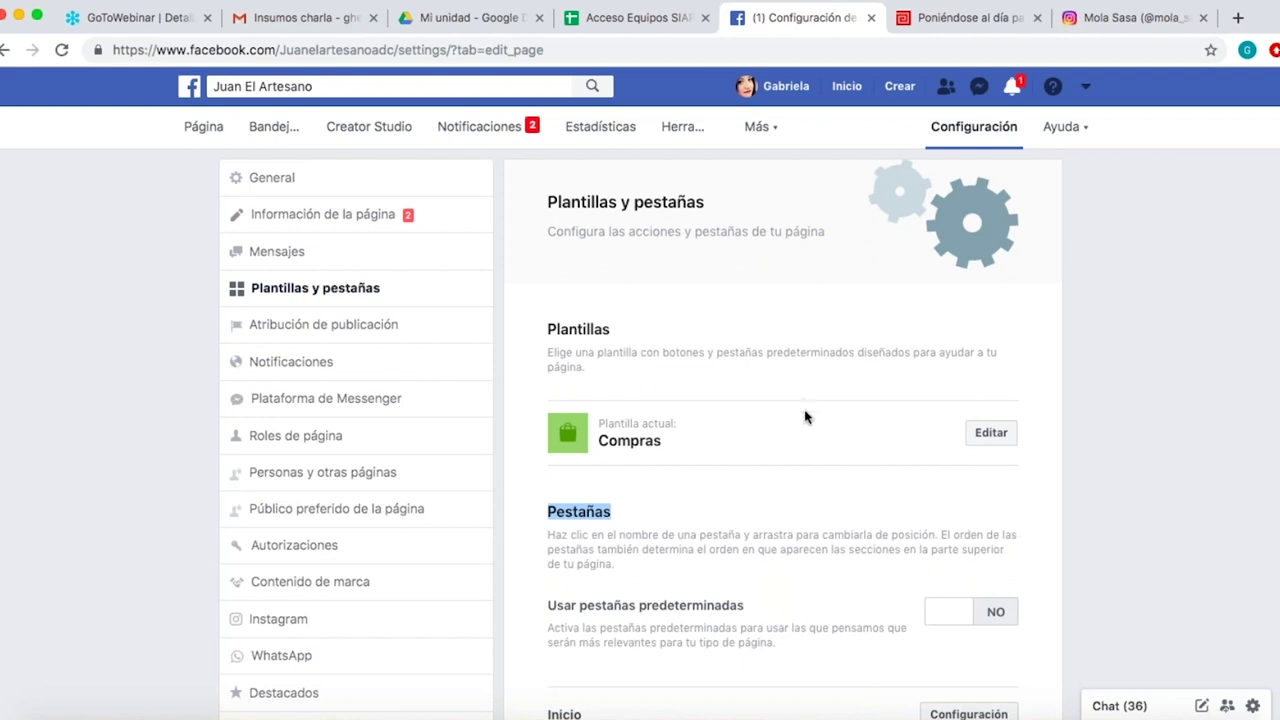
scroll(806, 417, down, 6)
scroll(965, 460, up, 6)
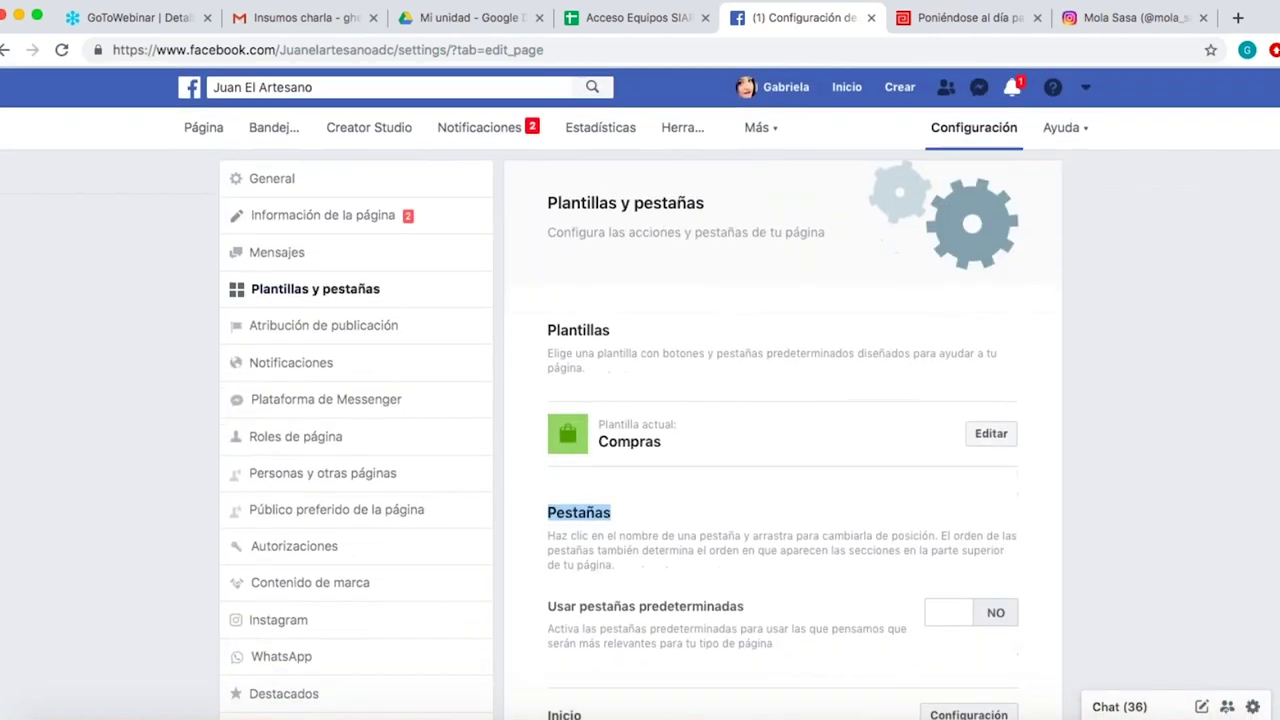
scroll(965, 527, down, 5)
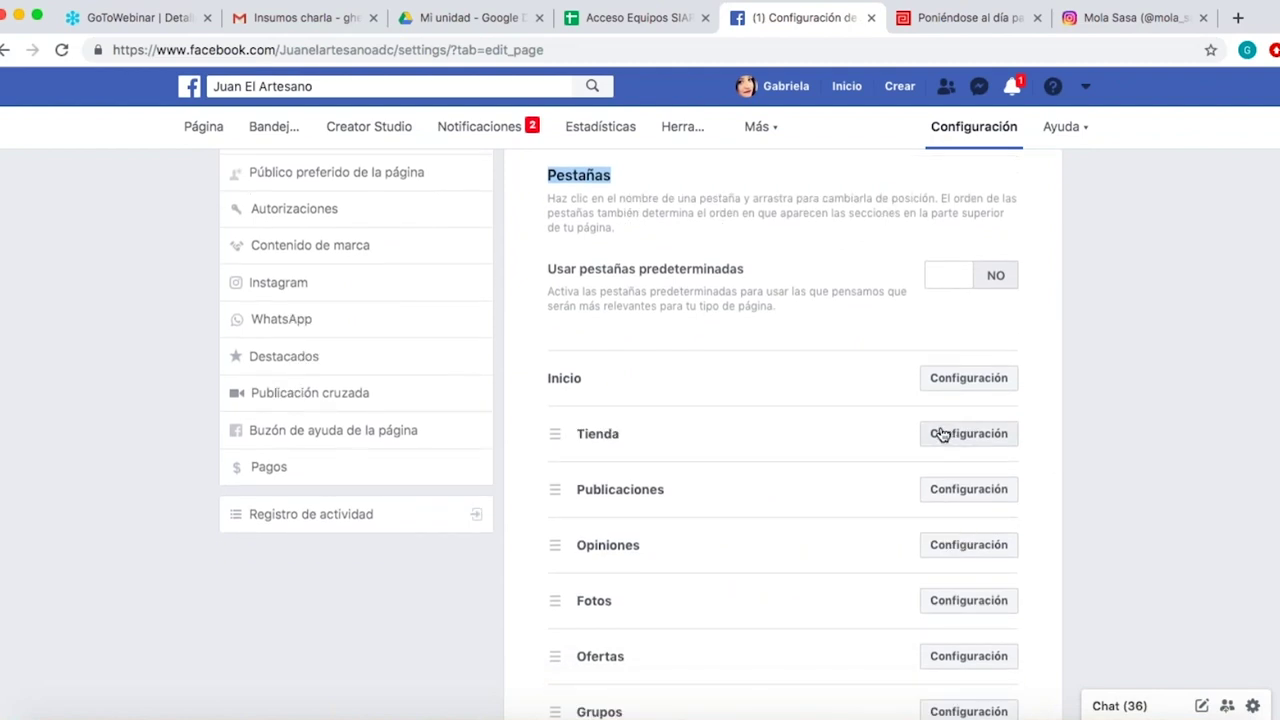
click(940, 435)
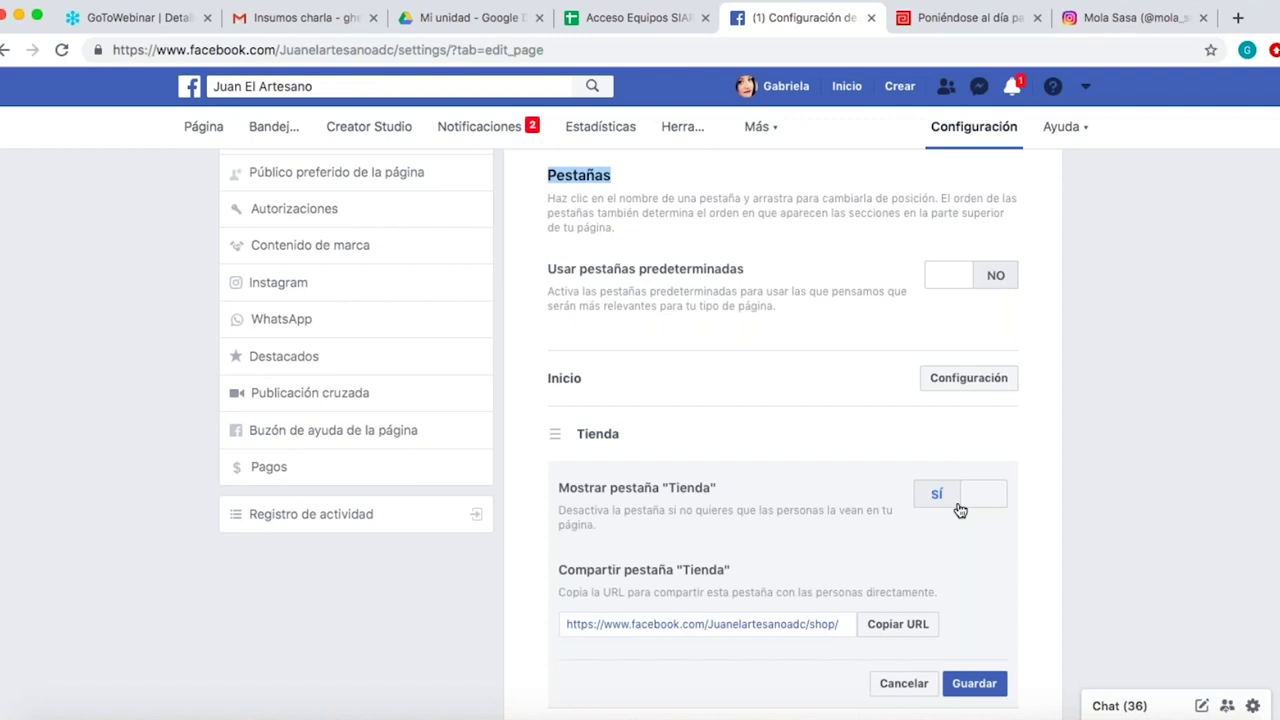
scroll(957, 506, down, 3)
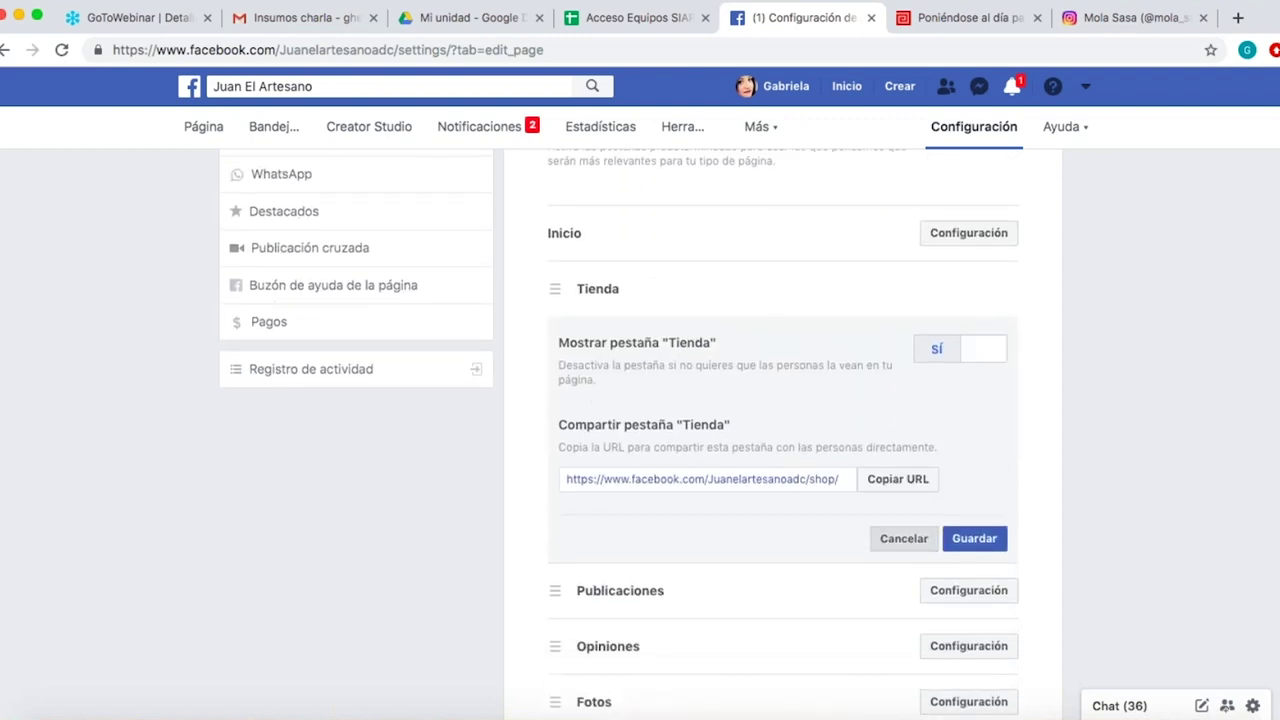
click(908, 539)
Inspect the sharing options of the Inicio tab and close its configuration.
scroll(913, 541, down, 1)
scroll(917, 480, up, 3)
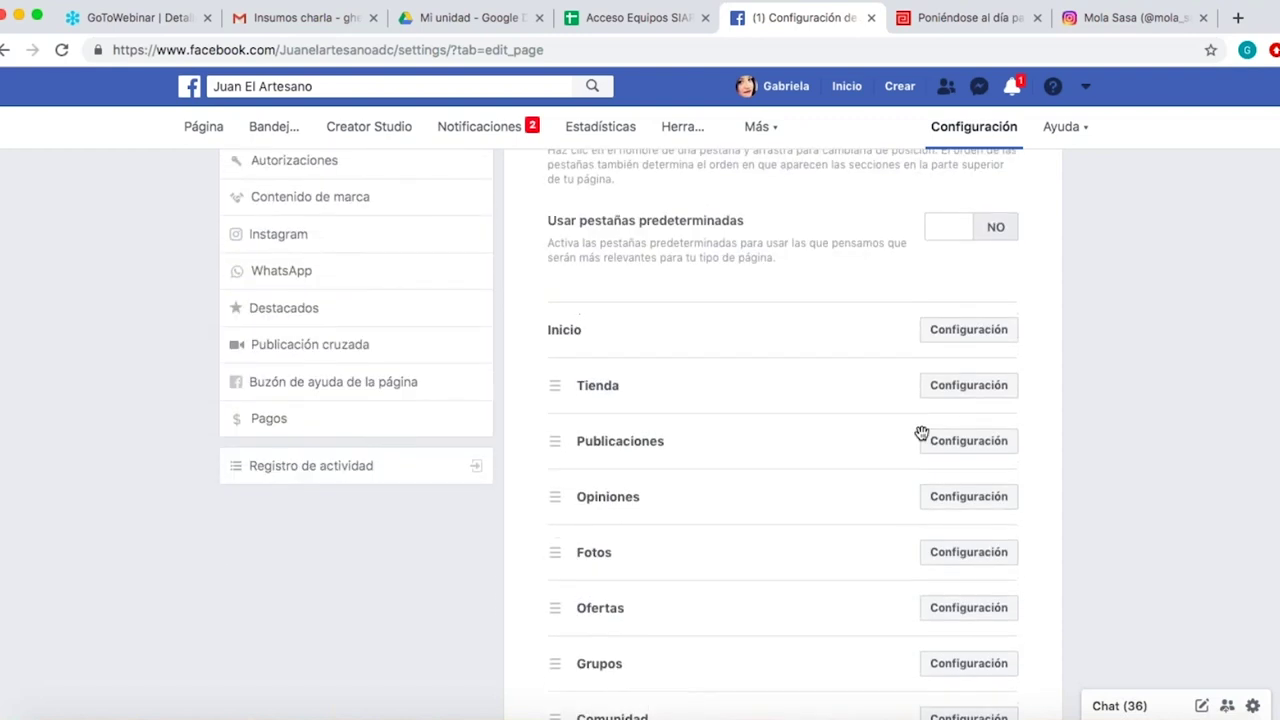
click(935, 333)
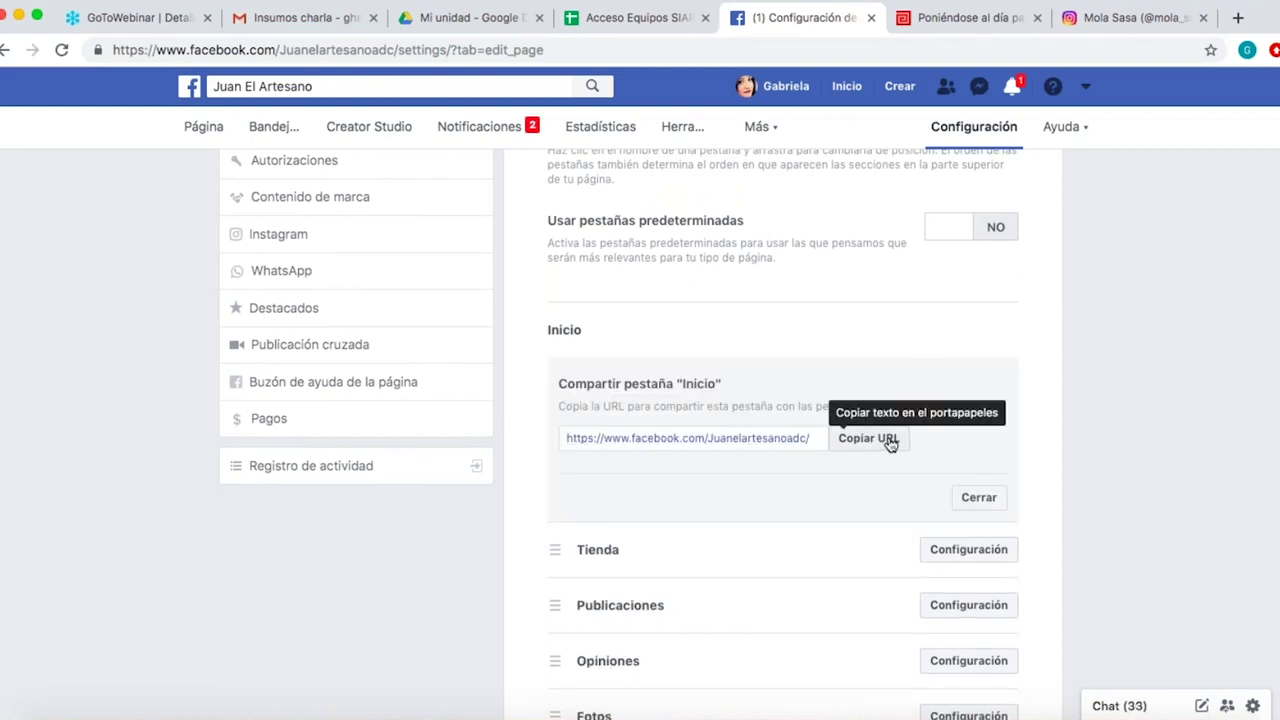
click(977, 498)
View the additional tabs that can be added to the page and close the list without adding any.
scroll(974, 503, down, 3)
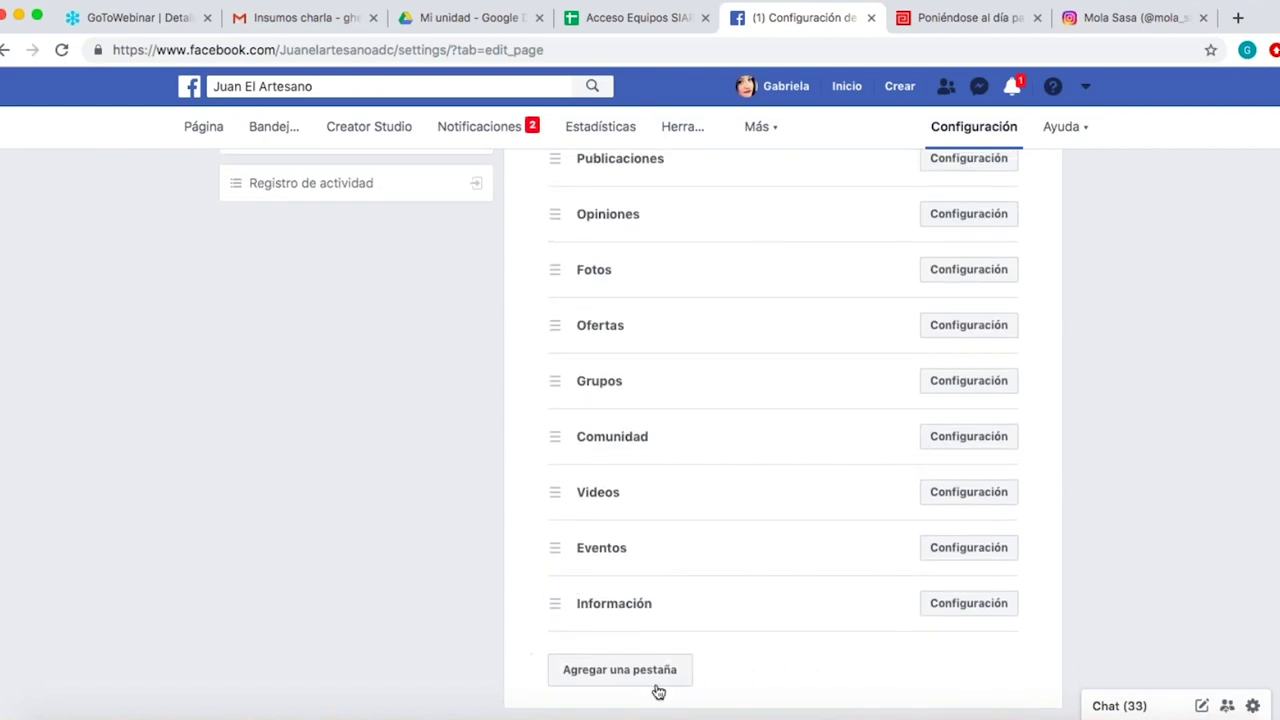
click(640, 672)
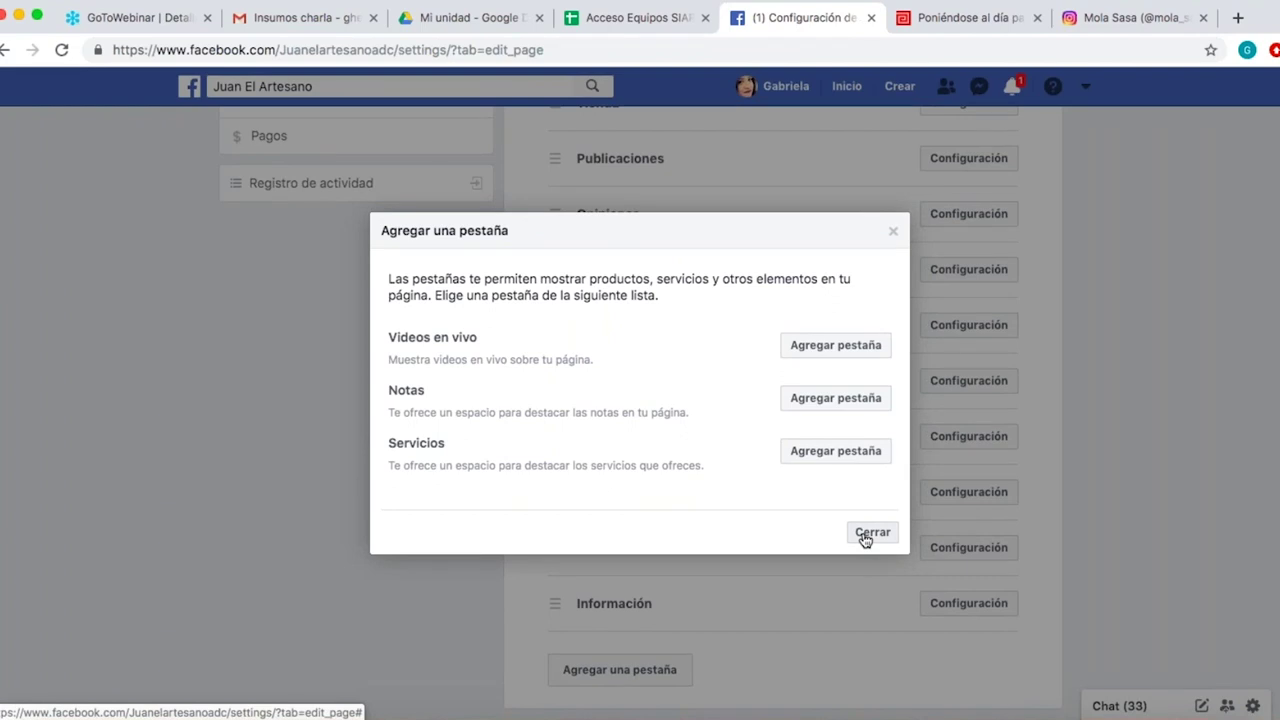
click(866, 538)
Inspect the Opiniones tab's visibility and sharing configuration and close it without saving.
scroll(875, 485, up, 3)
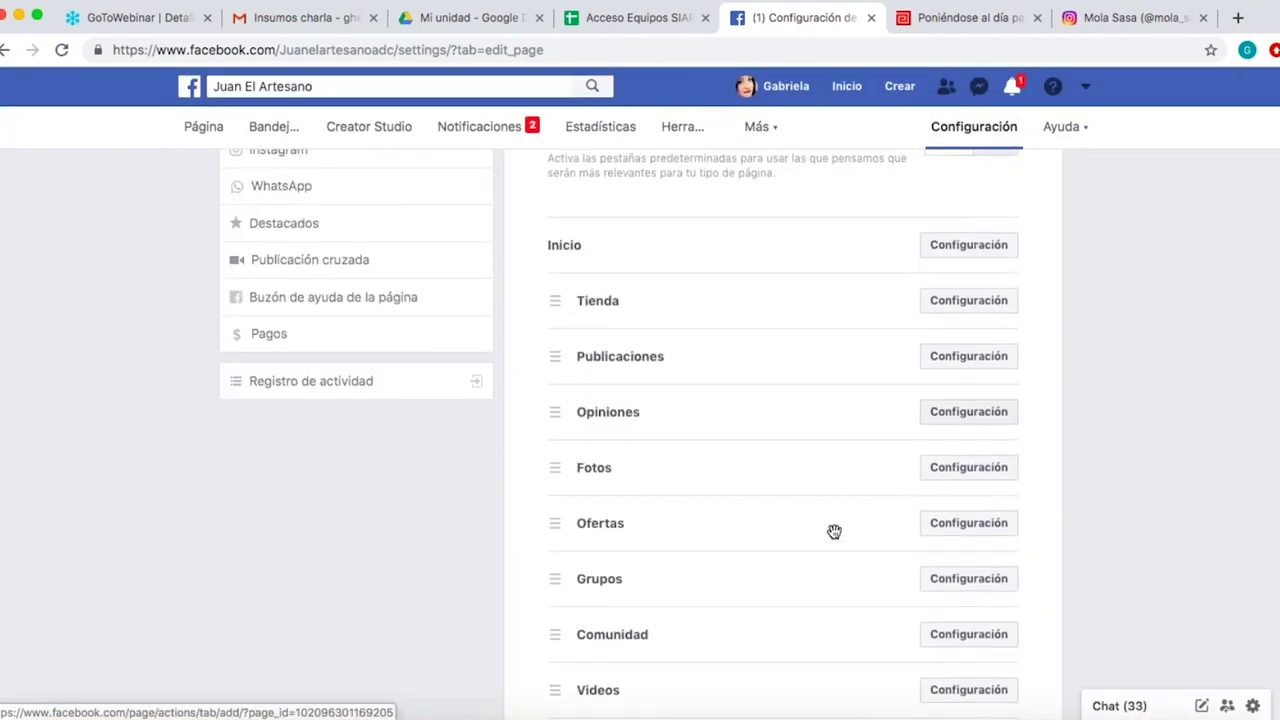
click(957, 414)
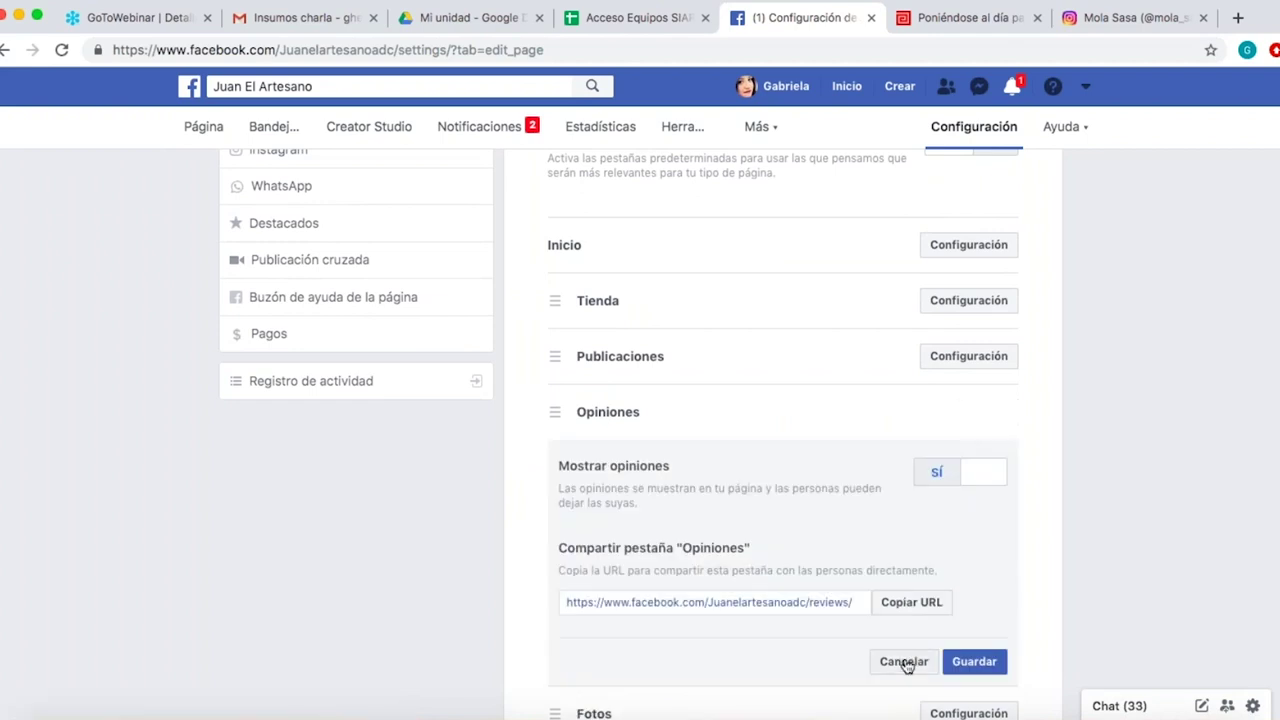
scroll(797, 508, up, 1)
scroll(800, 510, down, 3)
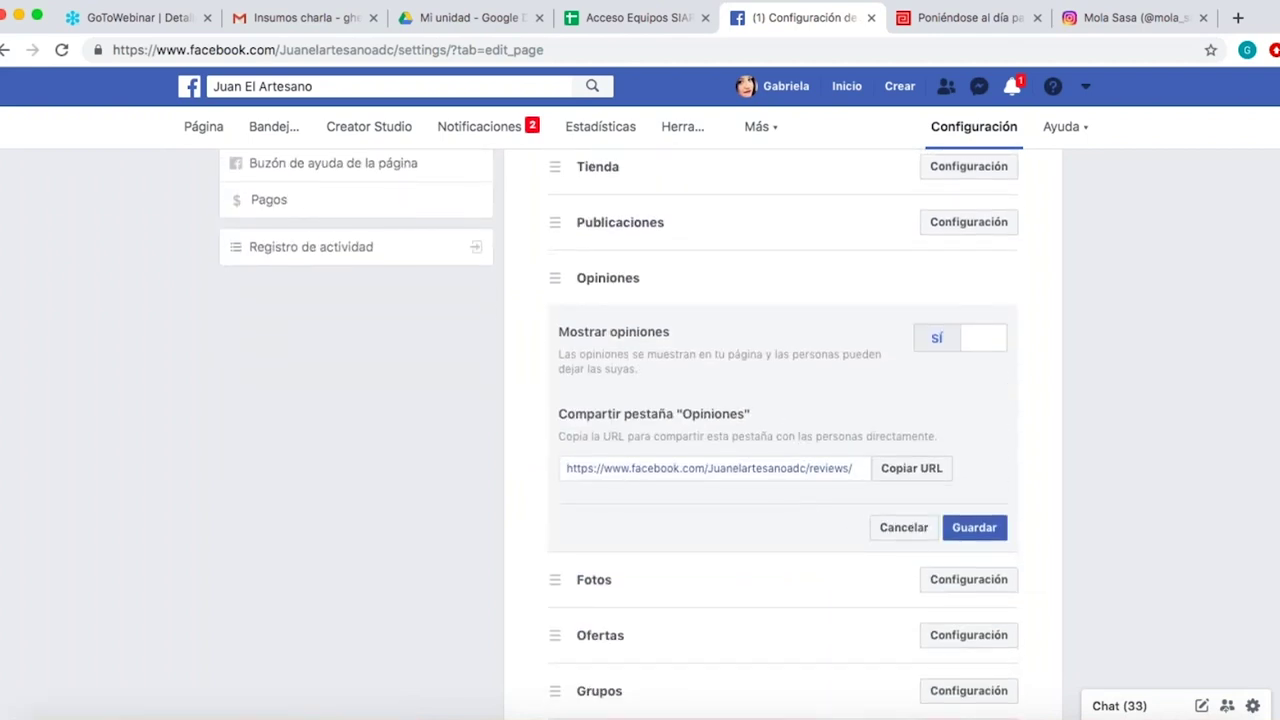
click(903, 527)
scroll(891, 374, up, 1)
scroll(891, 375, up, 2)
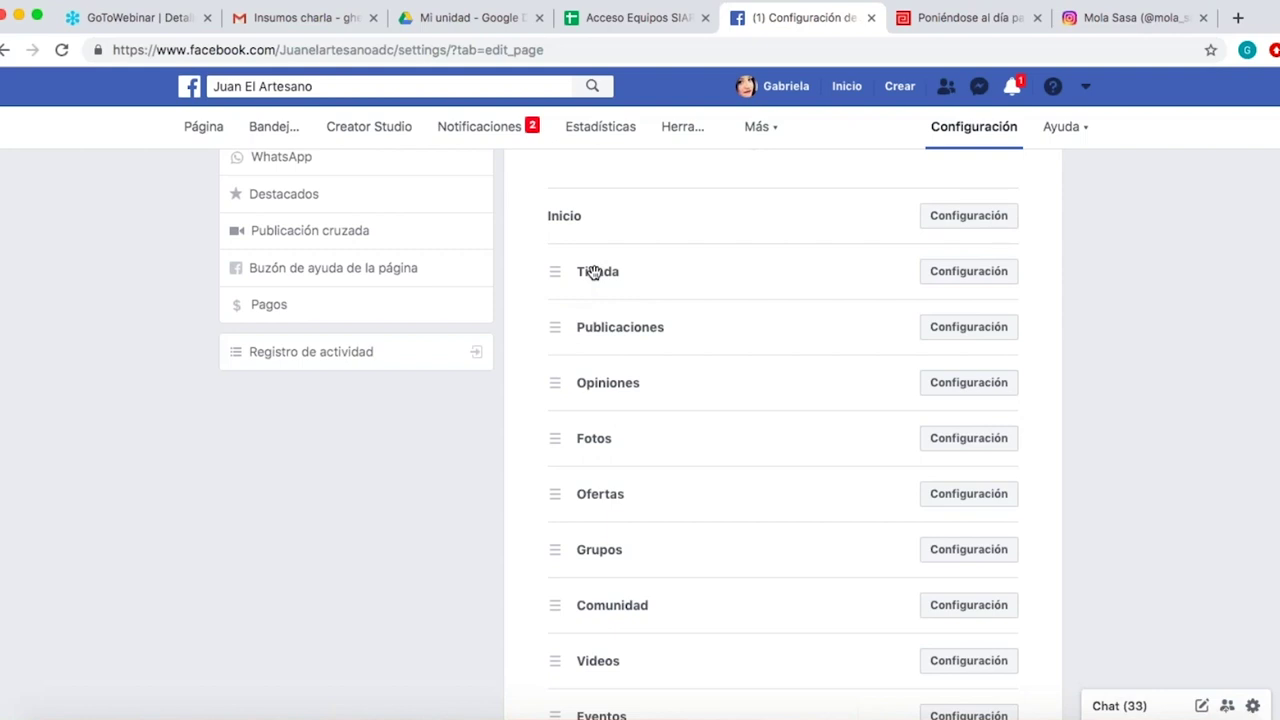
Go back to the page's main view and open the full list of pages managed by the account.
click(204, 130)
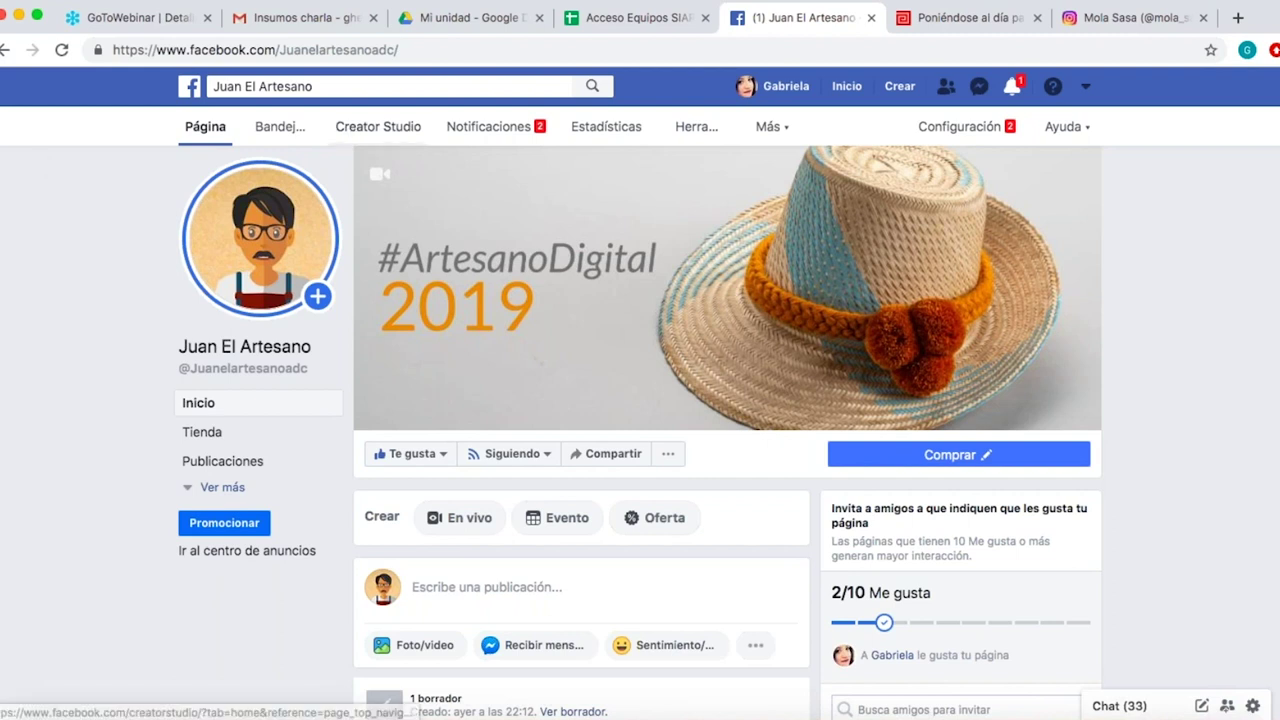
click(1088, 90)
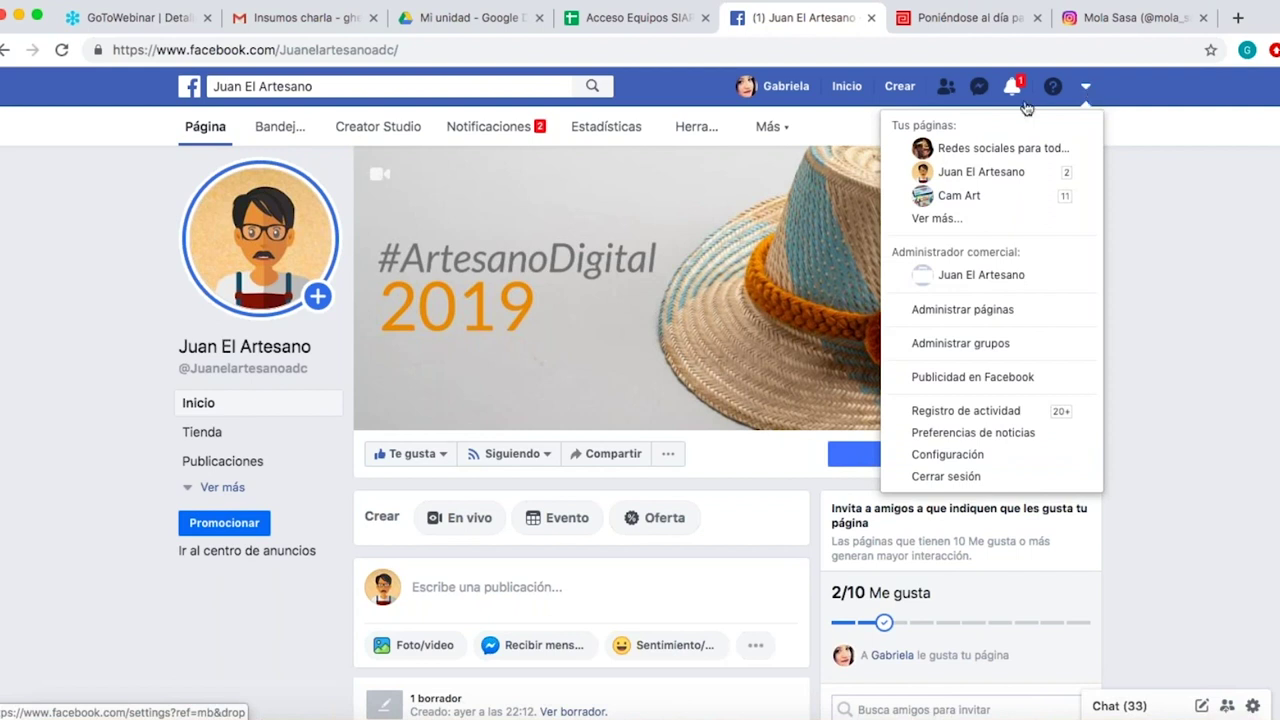
click(932, 223)
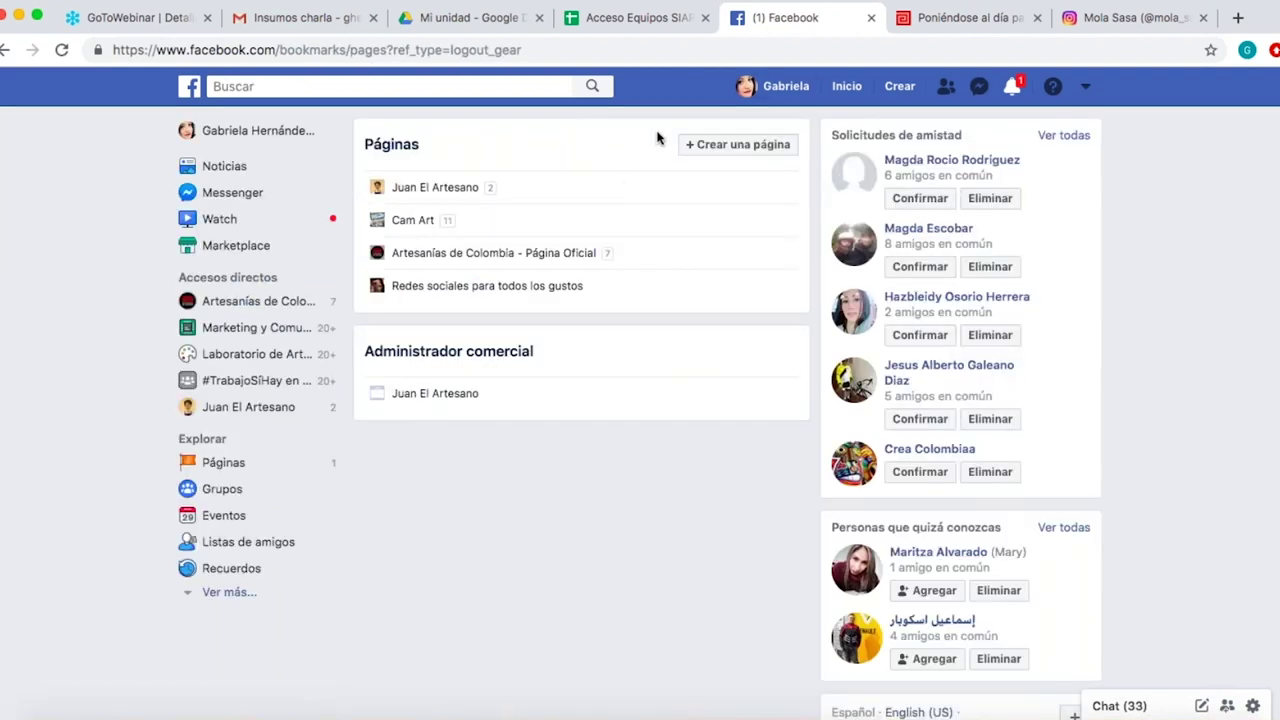
click(1086, 90)
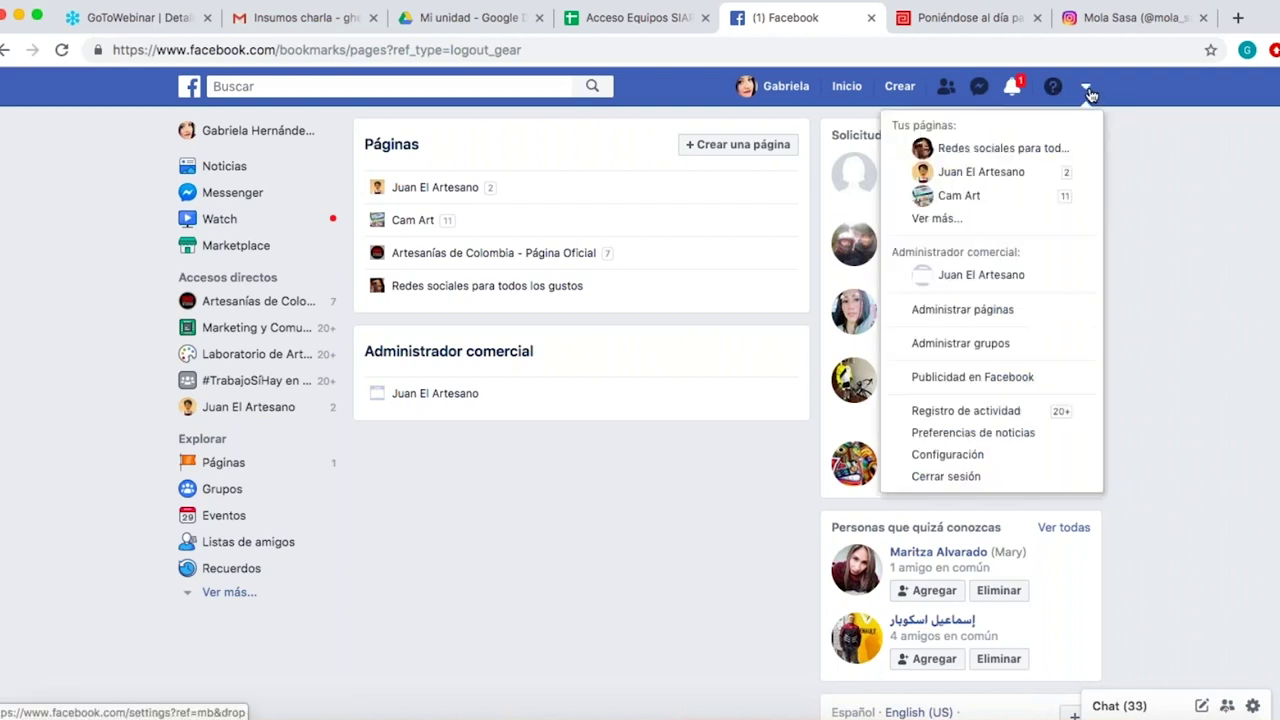
click(944, 228)
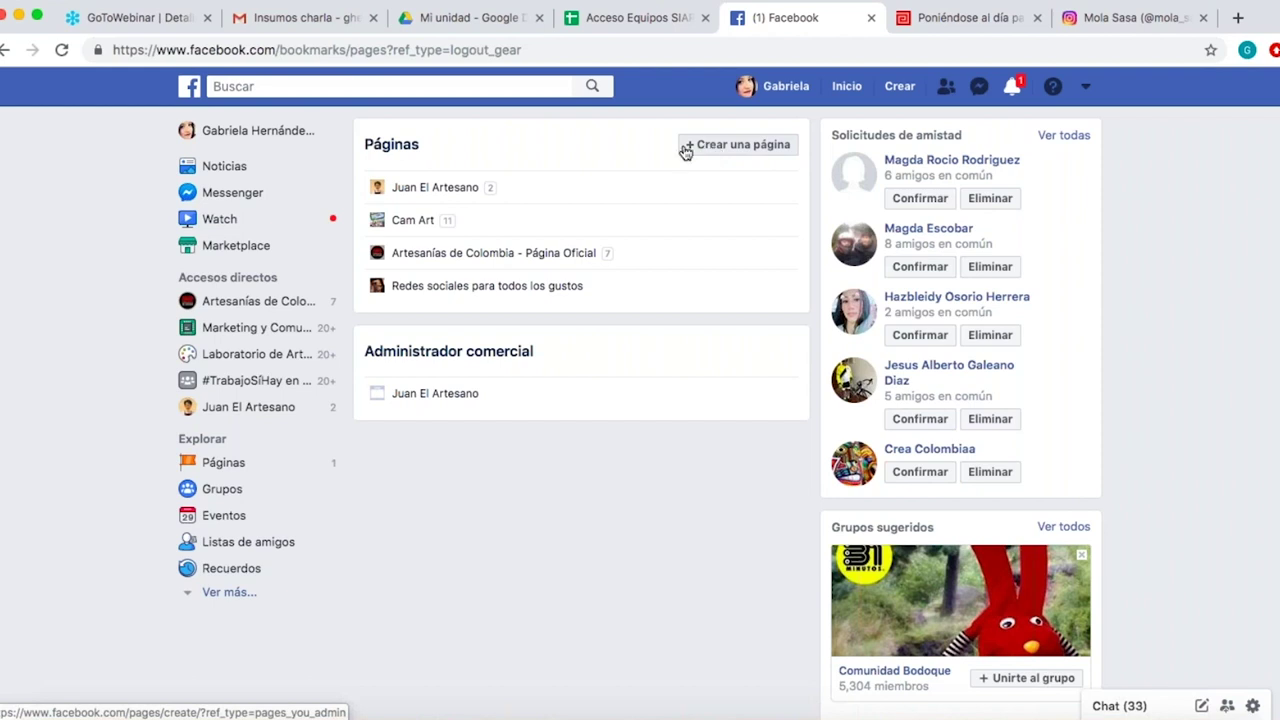
View the creation form for a new Negocio o marca page, and return to the Juan El Artesano page.
click(738, 150)
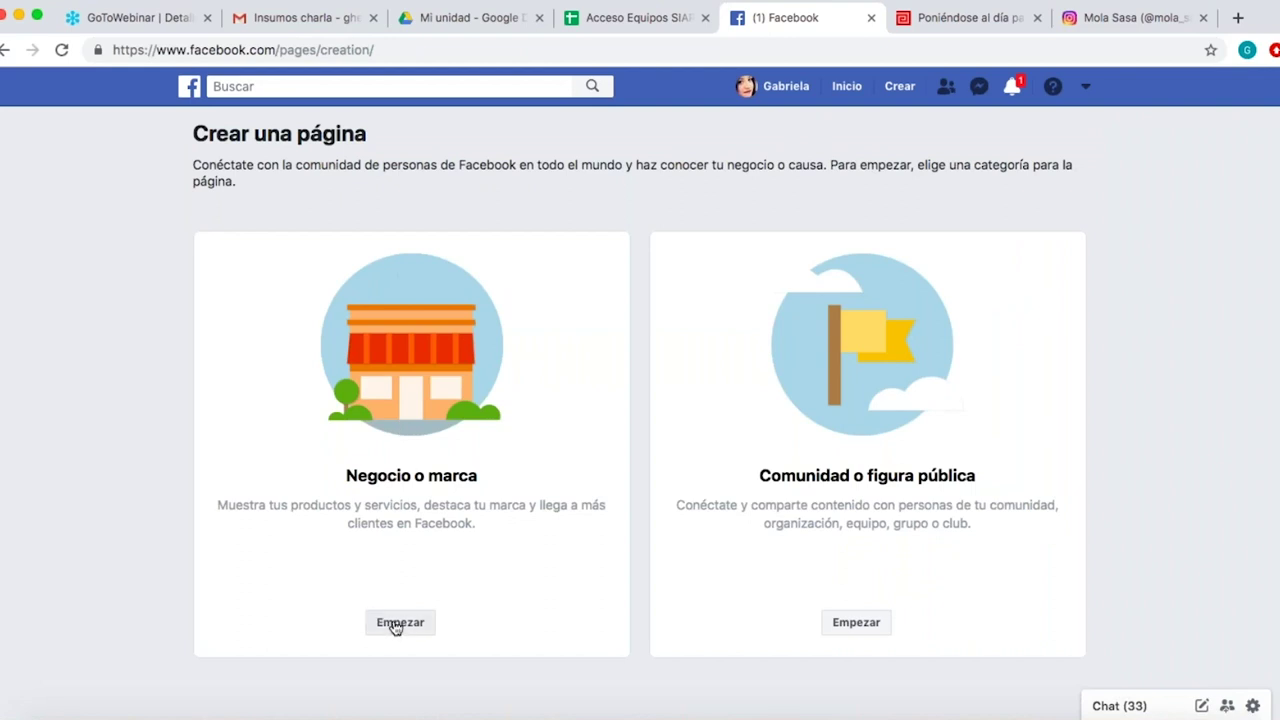
click(398, 623)
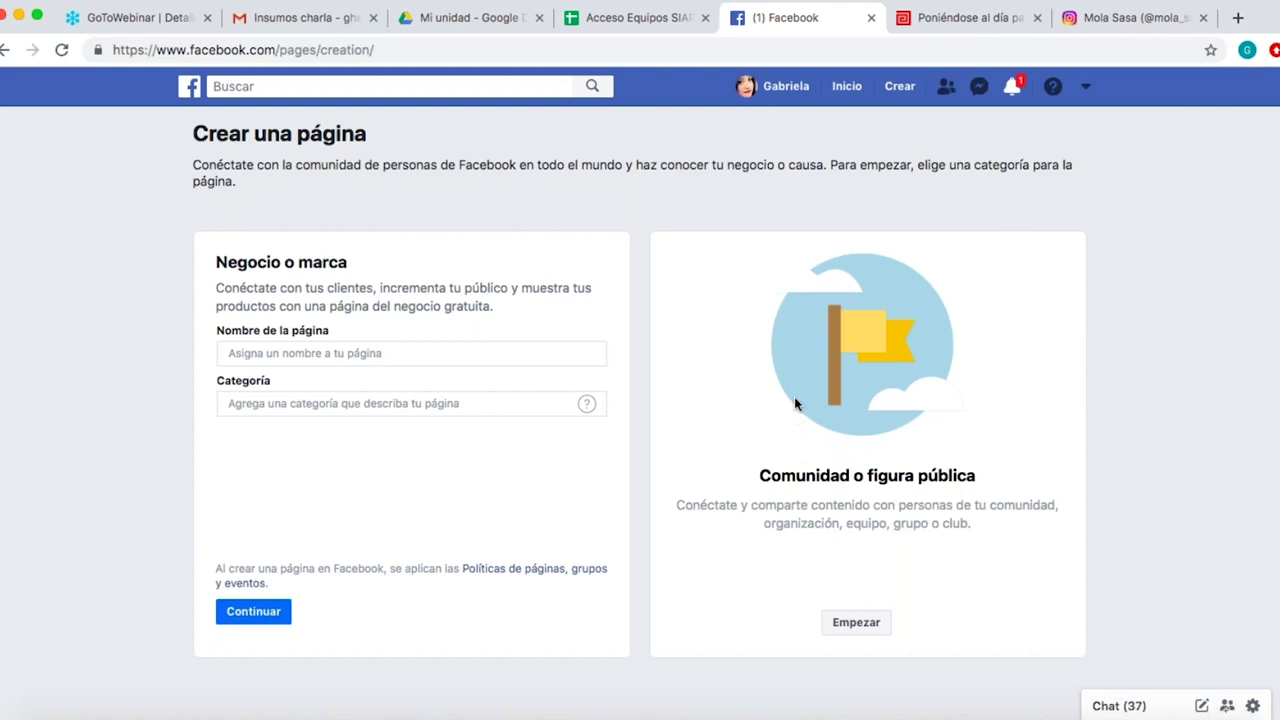
click(445, 400)
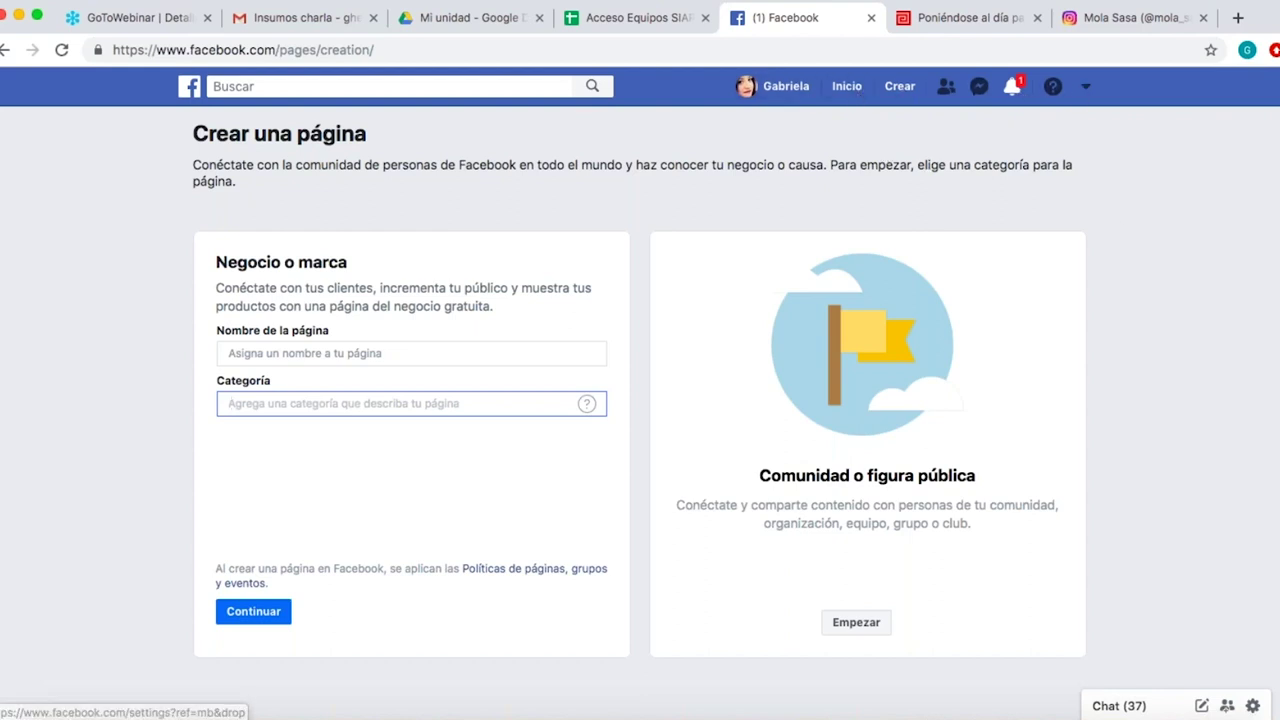
click(1085, 88)
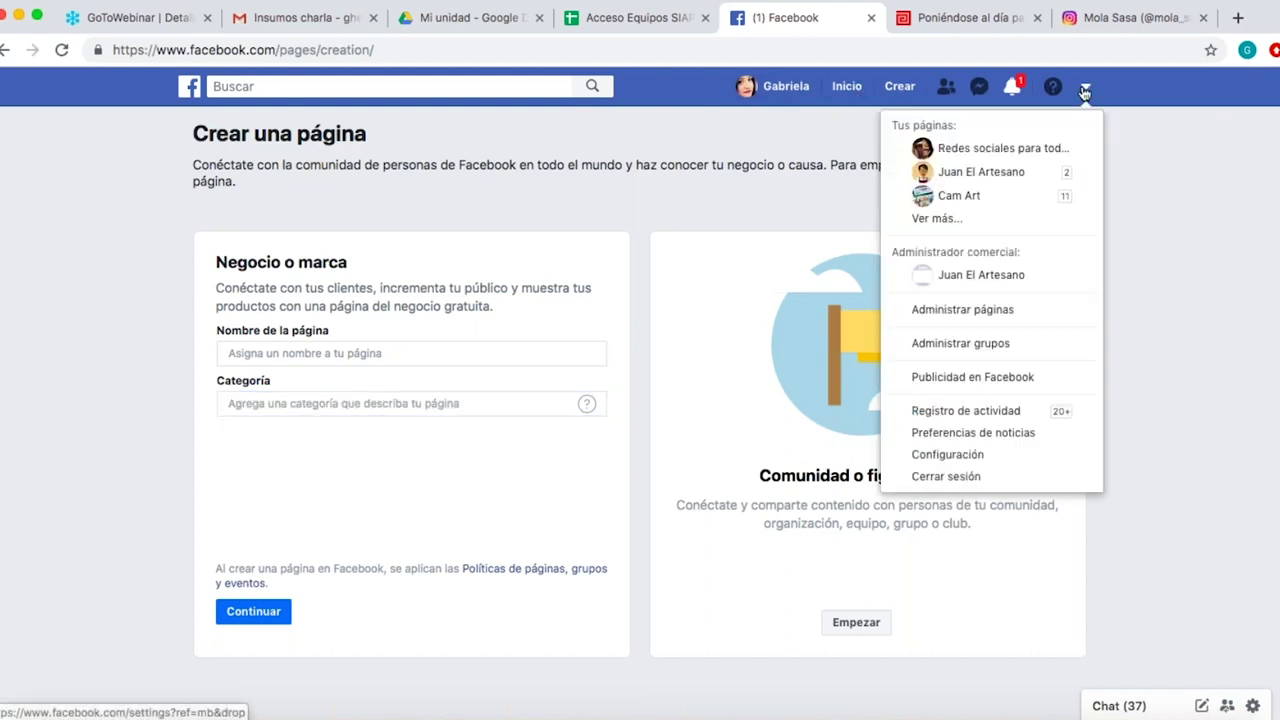
click(985, 172)
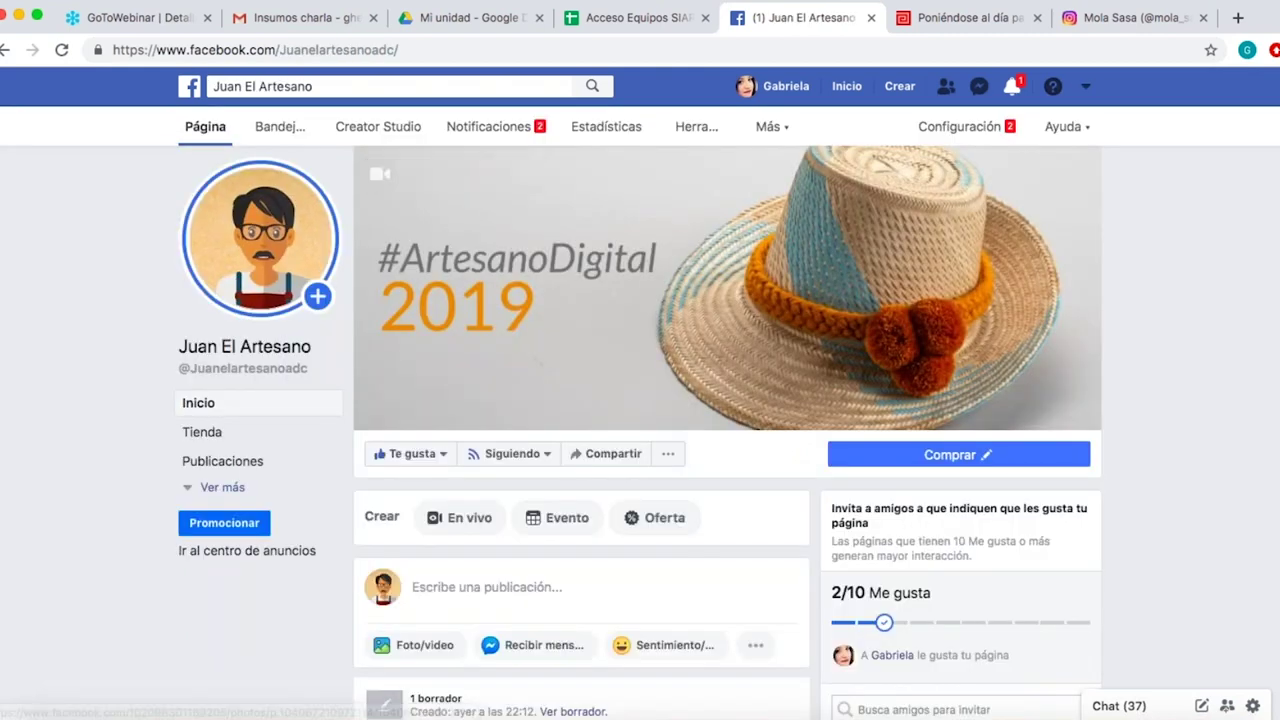
Expand the page's full list of sections, and open its Plantillas y pestañas settings.
double_click(381, 516)
click(207, 489)
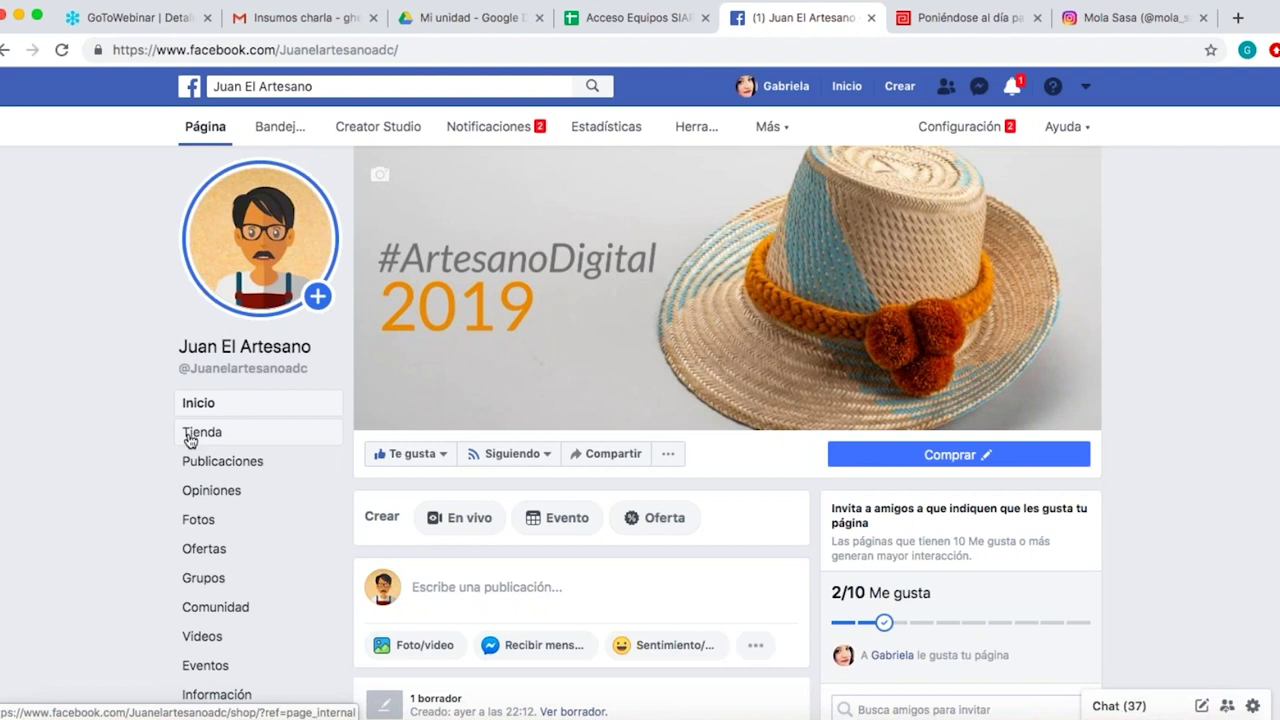
click(940, 128)
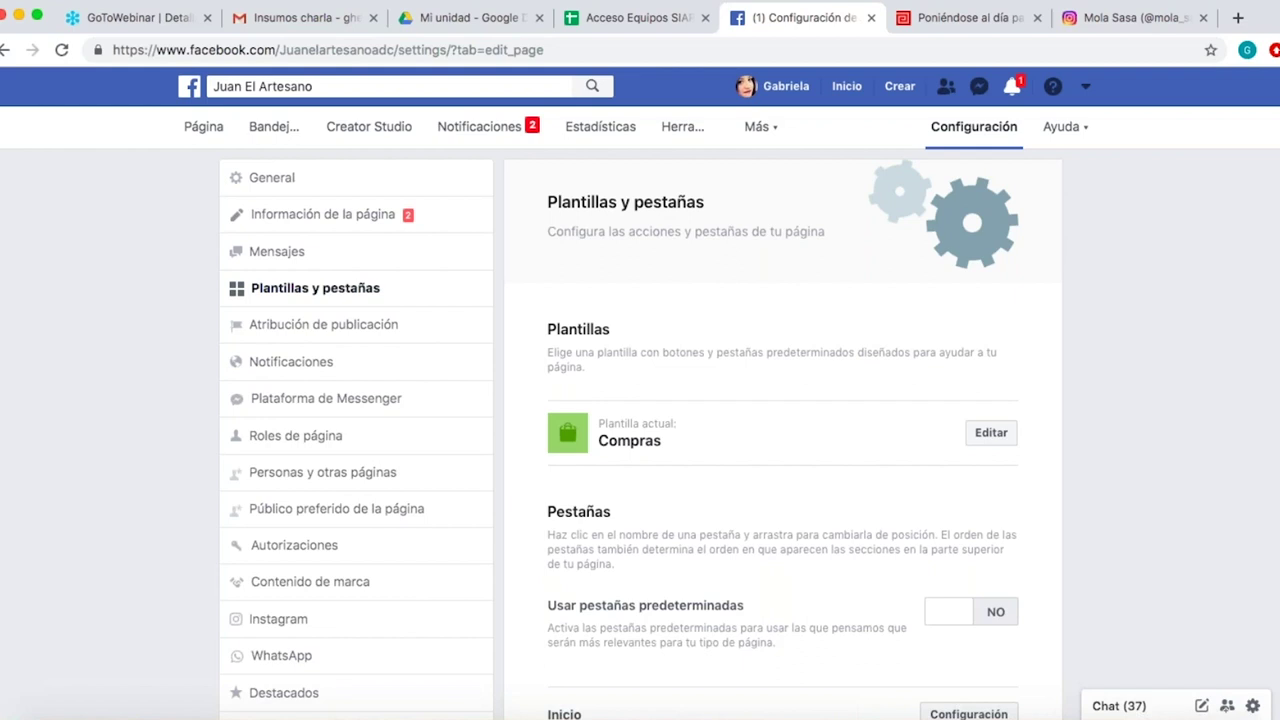
Highlight the instructions under Pestañas that explain how to reorder the page's tabs.
triple_click(780, 549)
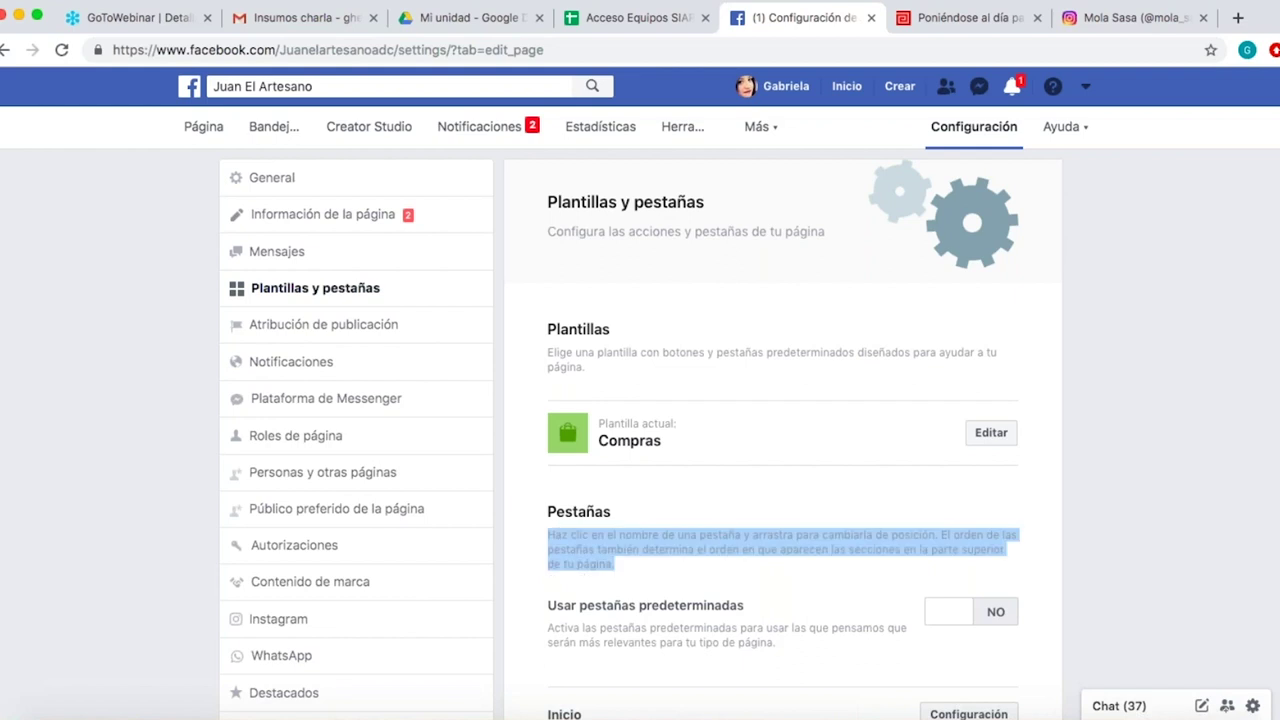
click(65, 500)
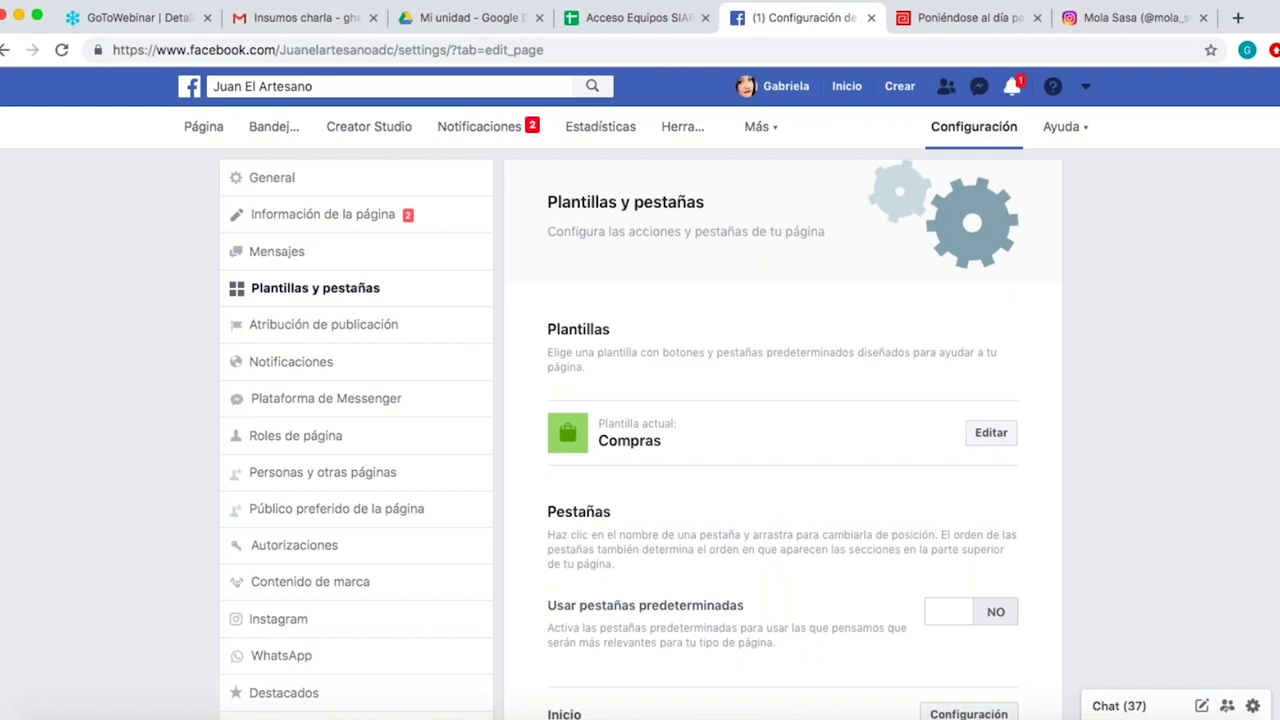
drag(545, 505, 1017, 540)
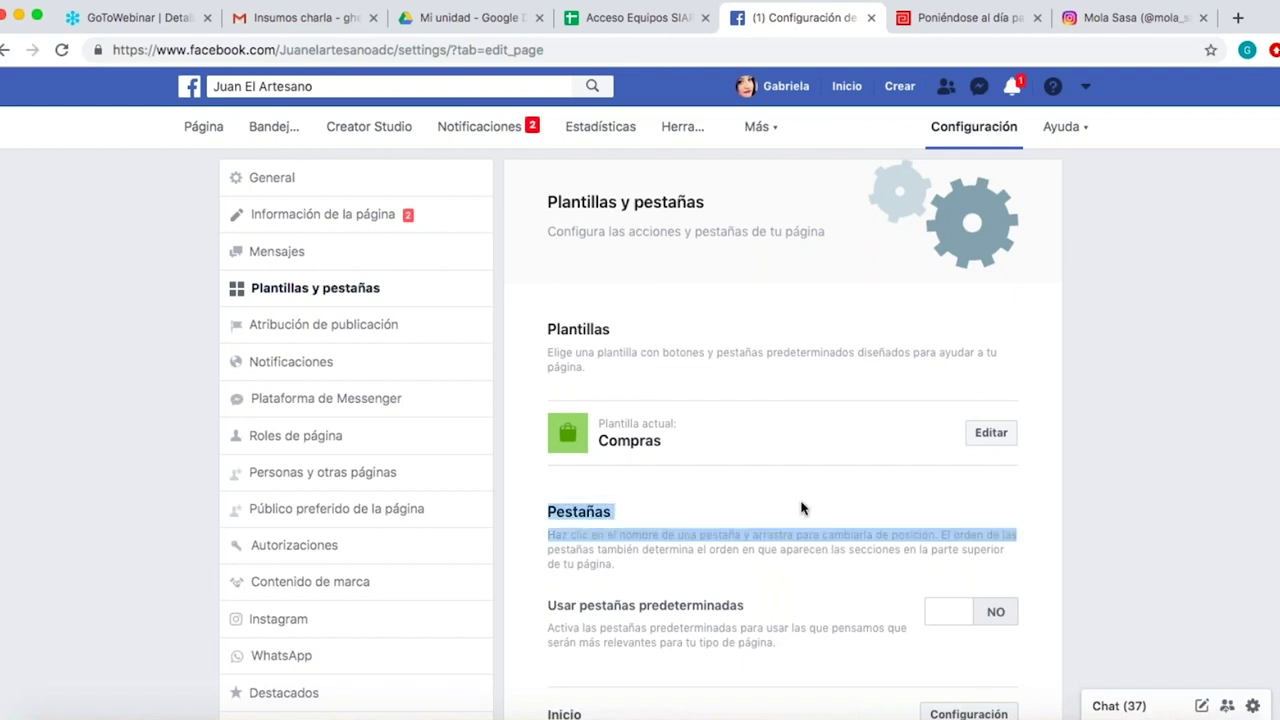
Move the Publicaciones tab above Tienda in the tab order, and put Tienda back directly below Inicio.
scroll(801, 509, down, 5)
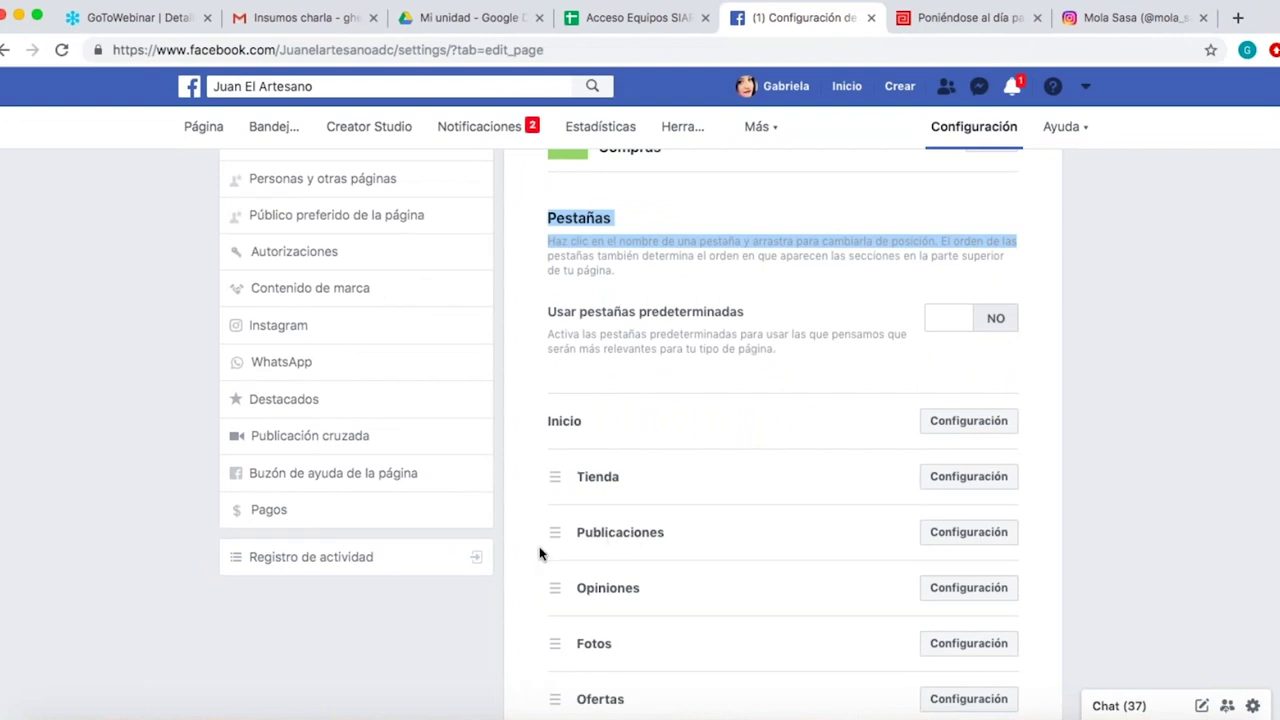
drag(554, 536, 556, 470)
drag(560, 638, 563, 583)
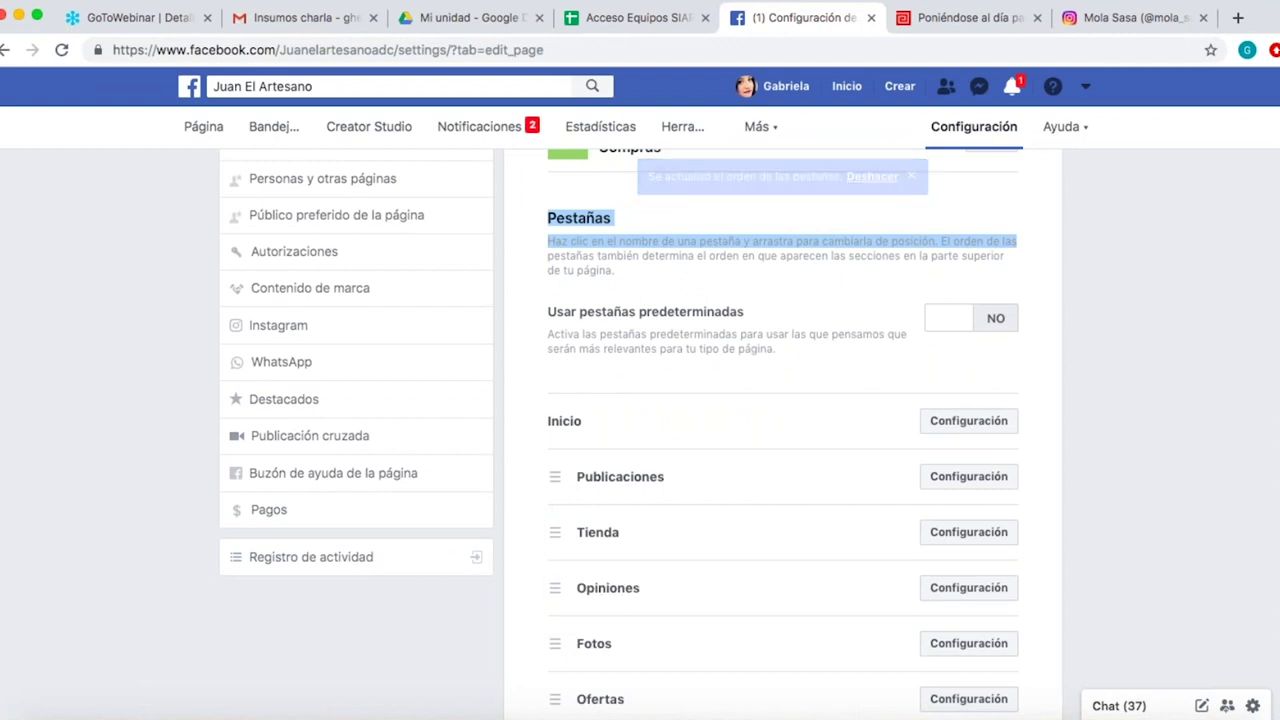
drag(577, 533, 574, 472)
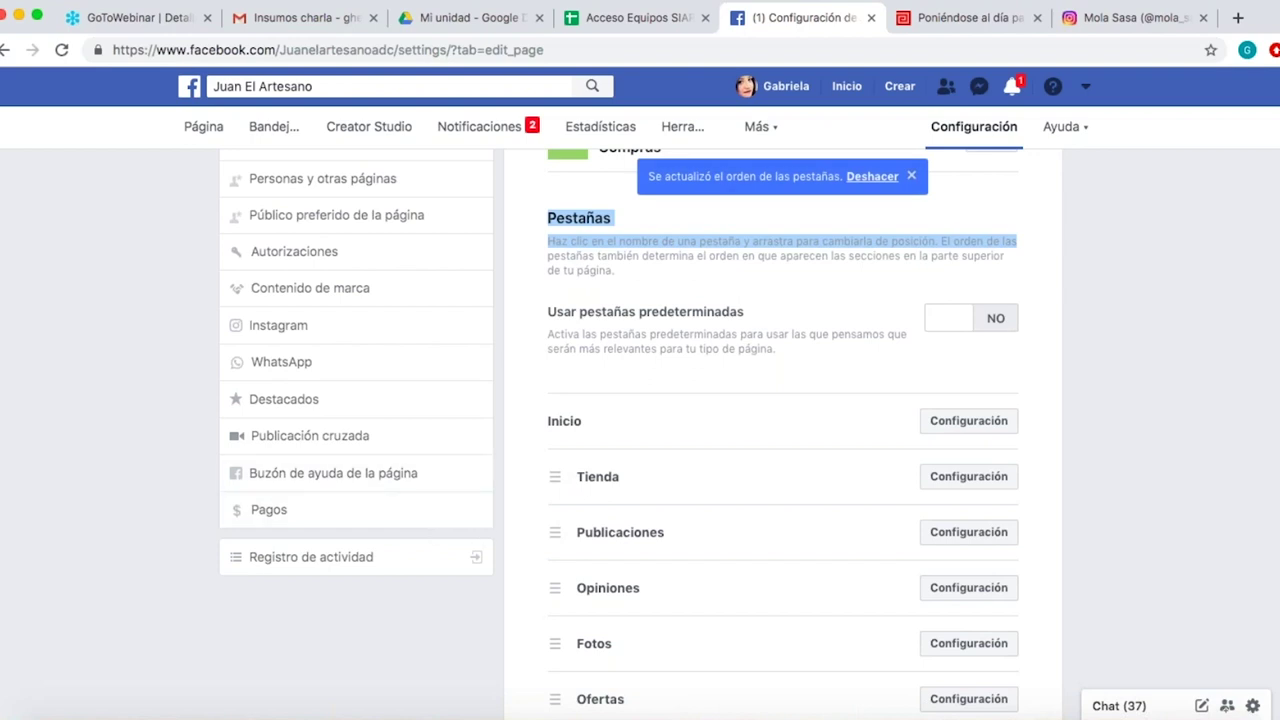
drag(580, 474, 583, 422)
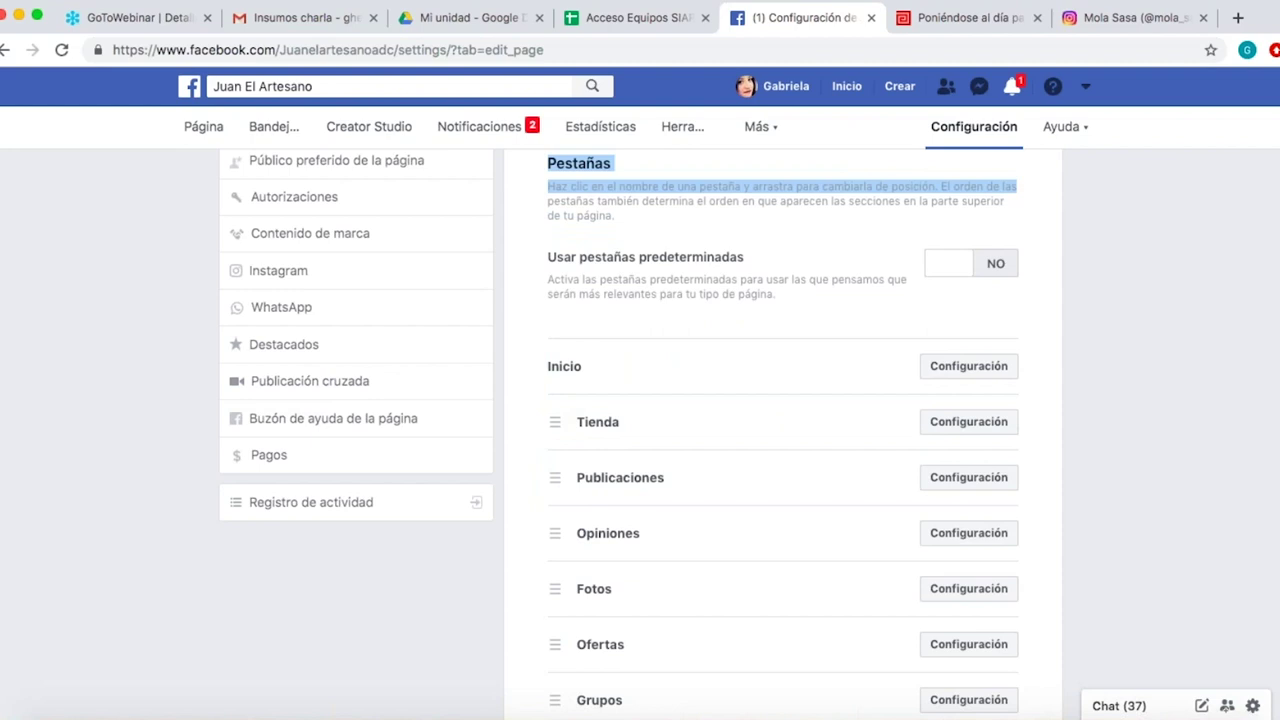
Return to the page's main view, open its Tienda section and look over the Prueba Artesano Digital collection.
click(198, 131)
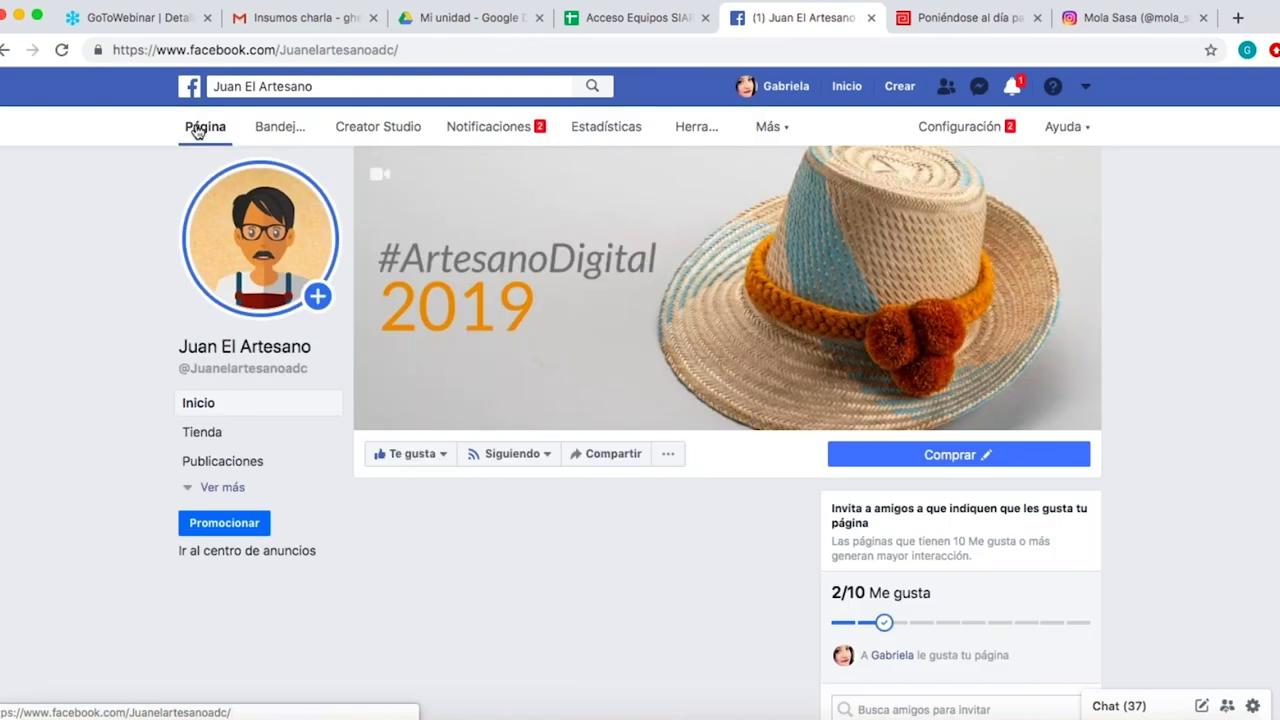
click(201, 434)
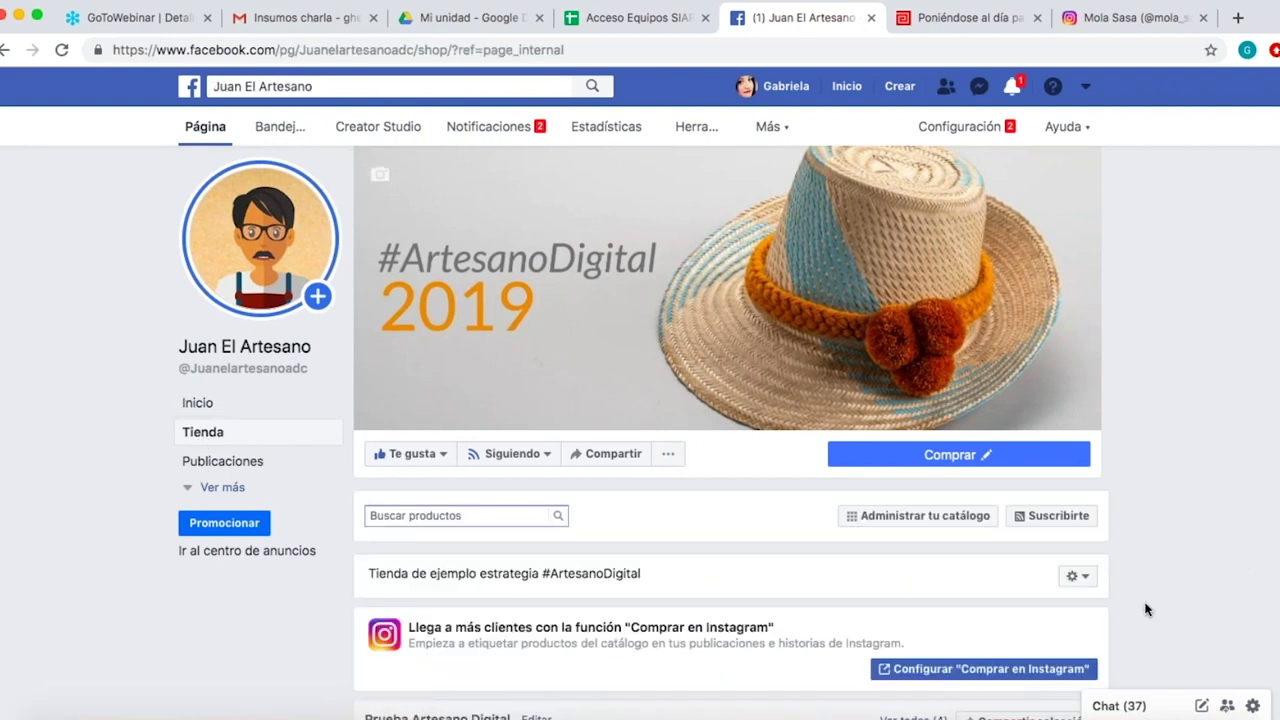
scroll(1110, 430, down, 1)
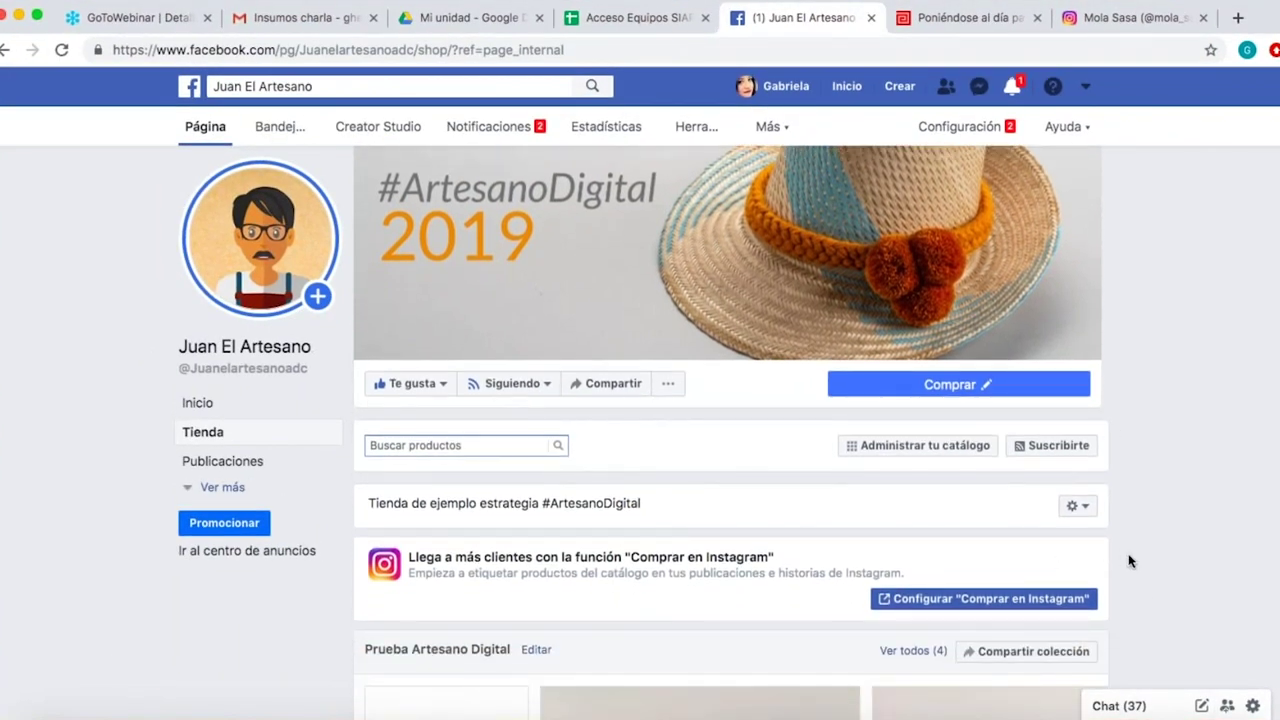
scroll(1129, 561, down, 3)
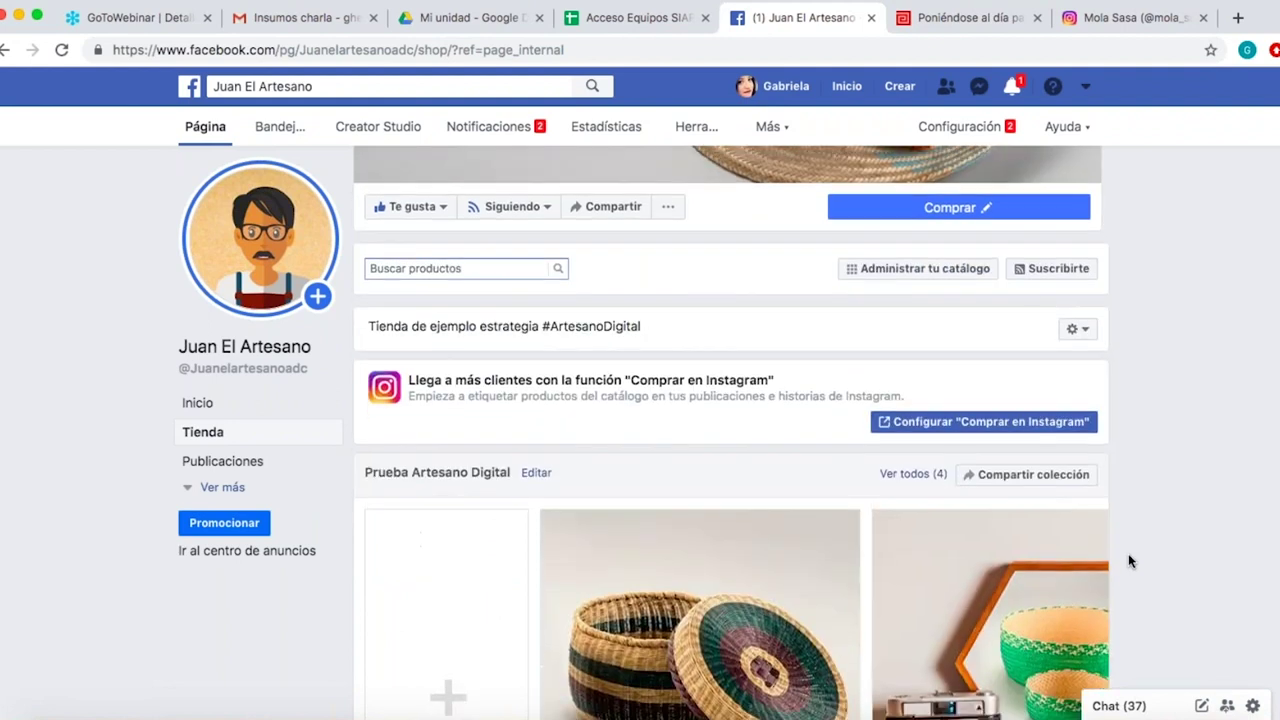
scroll(1129, 561, up, 3)
scroll(1129, 572, down, 3)
scroll(1130, 572, up, 1)
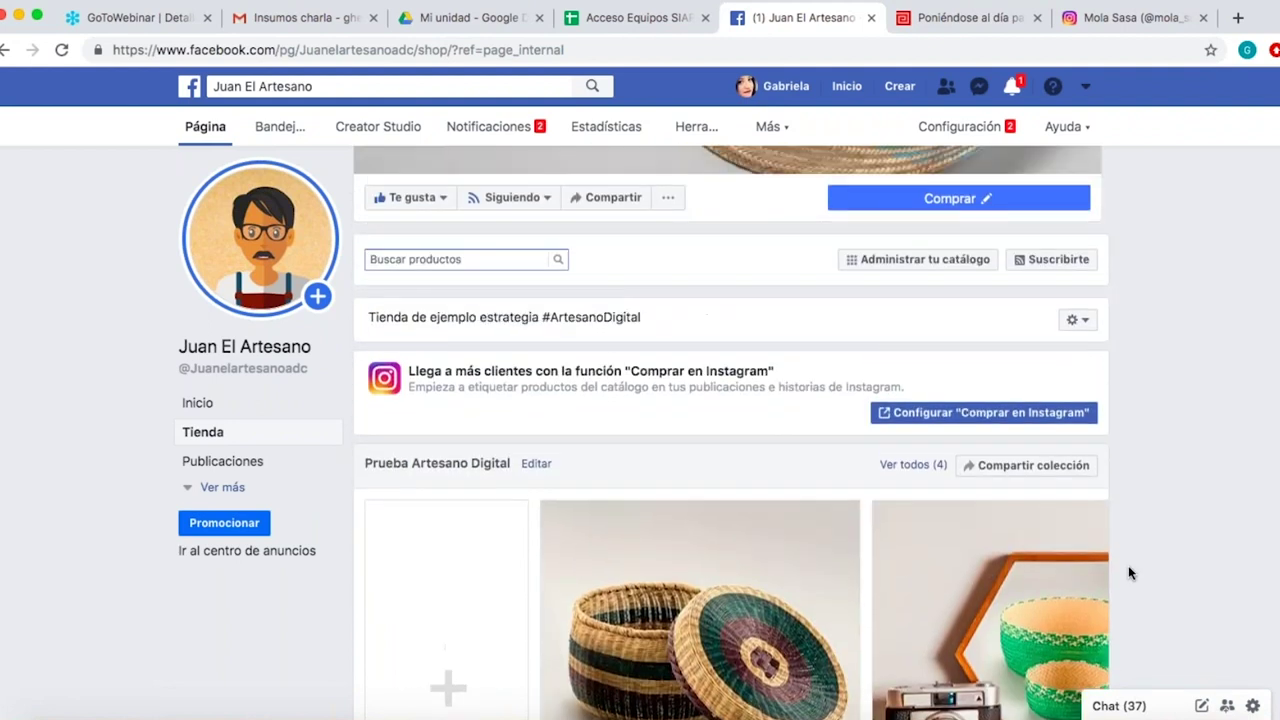
scroll(1128, 572, up, 1)
scroll(1128, 572, down, 3)
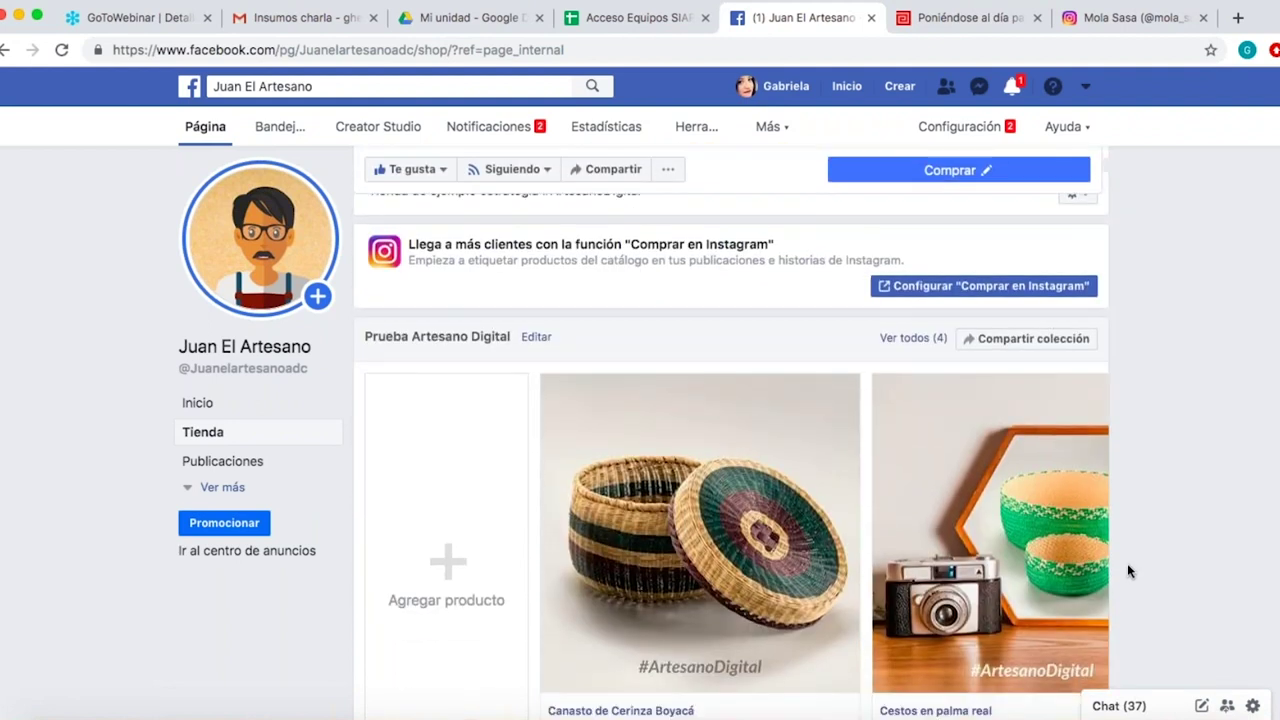
scroll(1127, 571, down, 3)
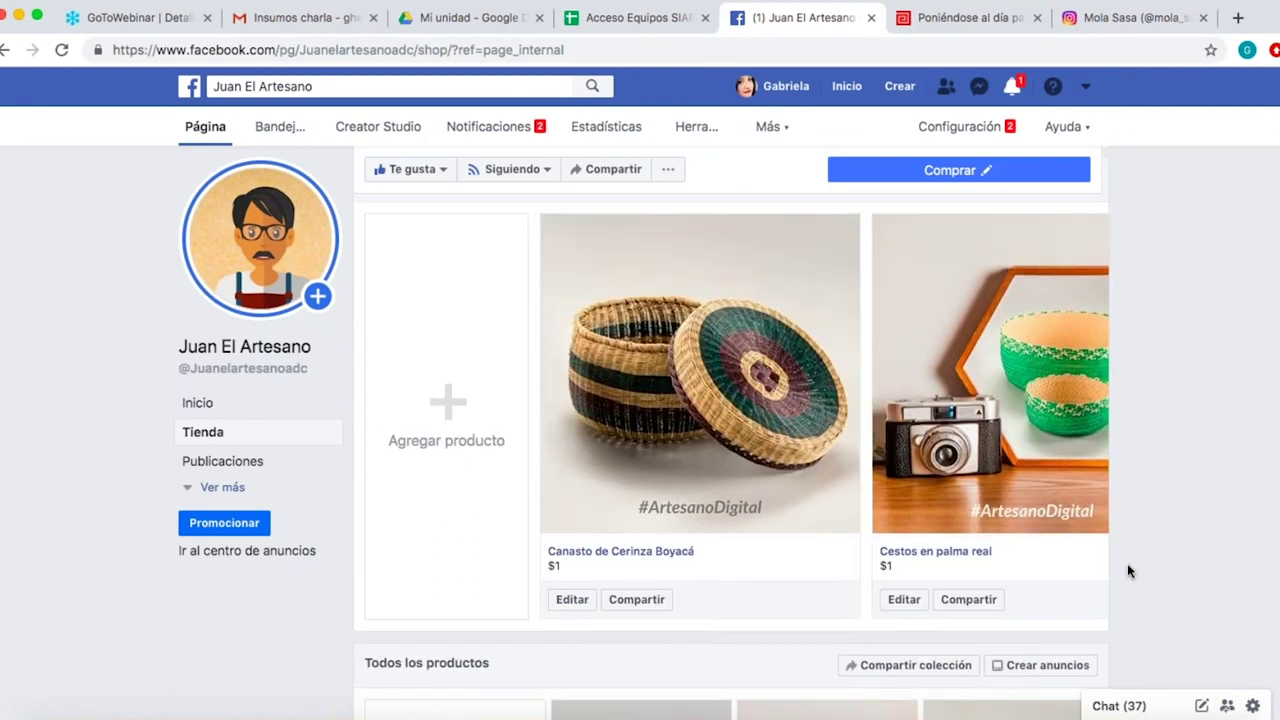
Examine the products listed under Todos los productos and the options for adding more products to the shop.
scroll(1127, 563, up, 5)
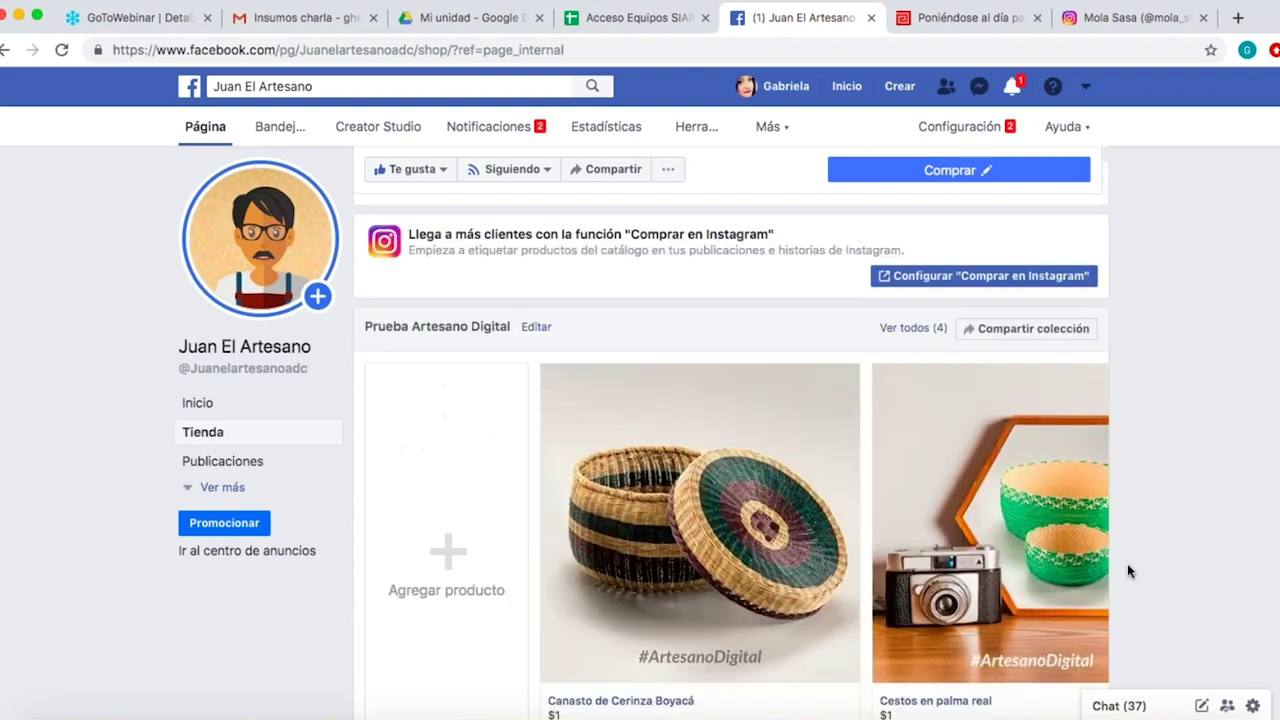
scroll(1127, 565, down, 5)
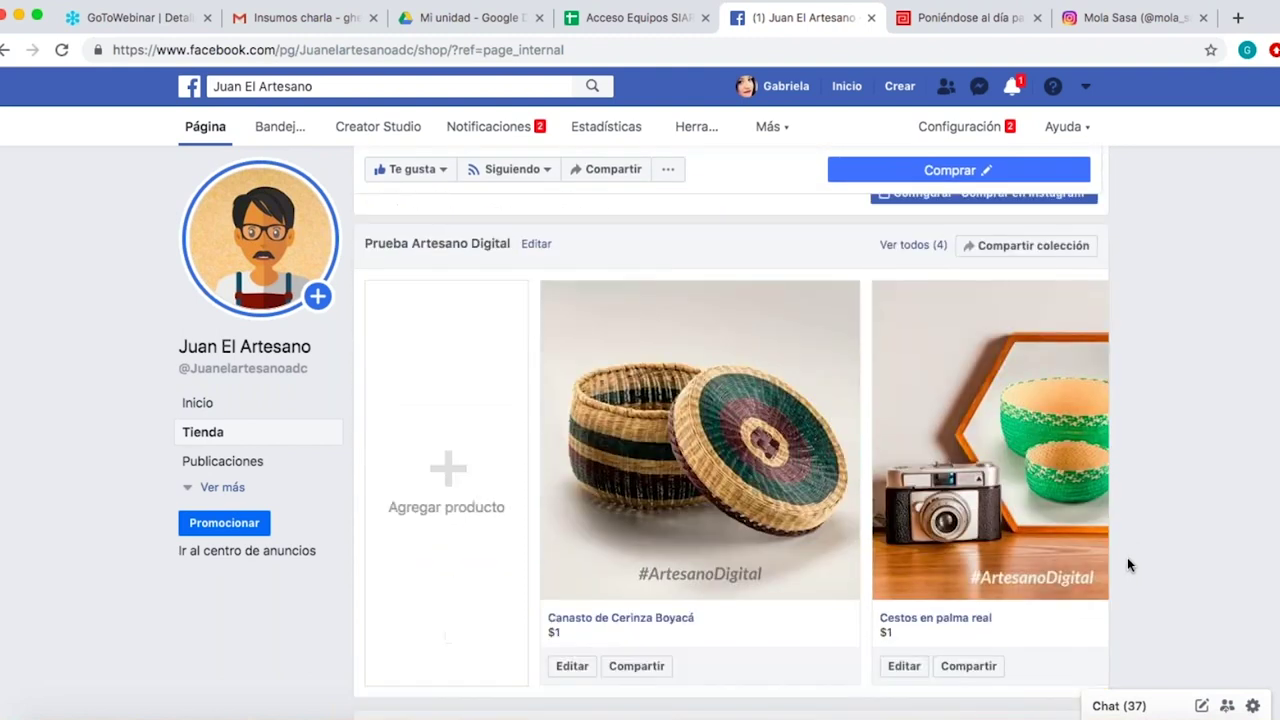
scroll(1127, 565, down, 5)
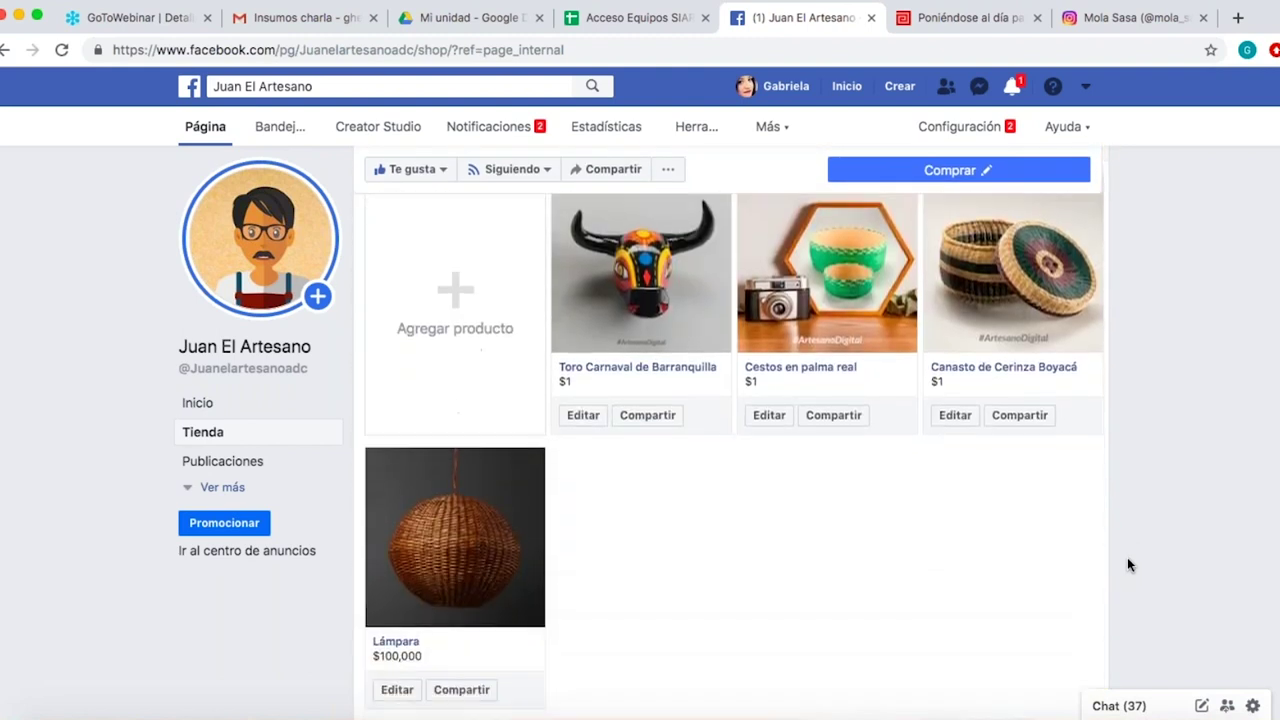
scroll(1127, 565, up, 1)
scroll(1127, 565, up, 2)
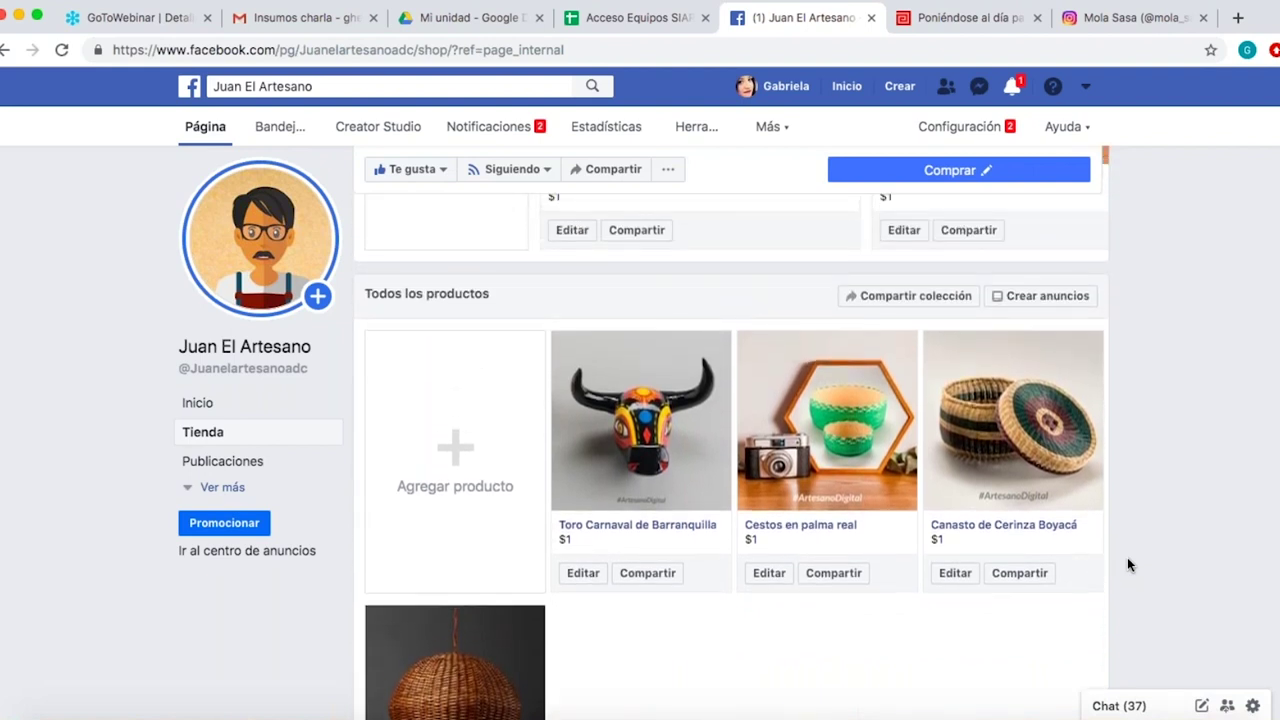
scroll(1127, 558, up, 3)
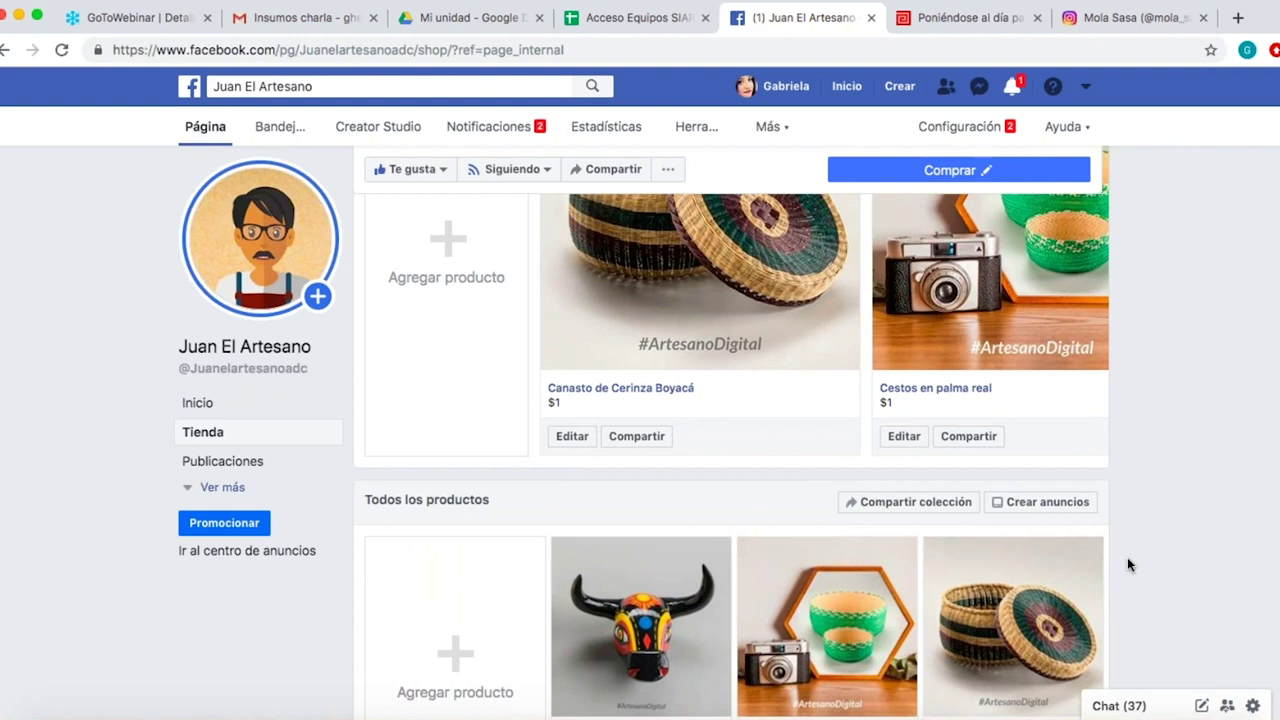
scroll(1127, 565, up, 3)
scroll(1127, 565, down, 3)
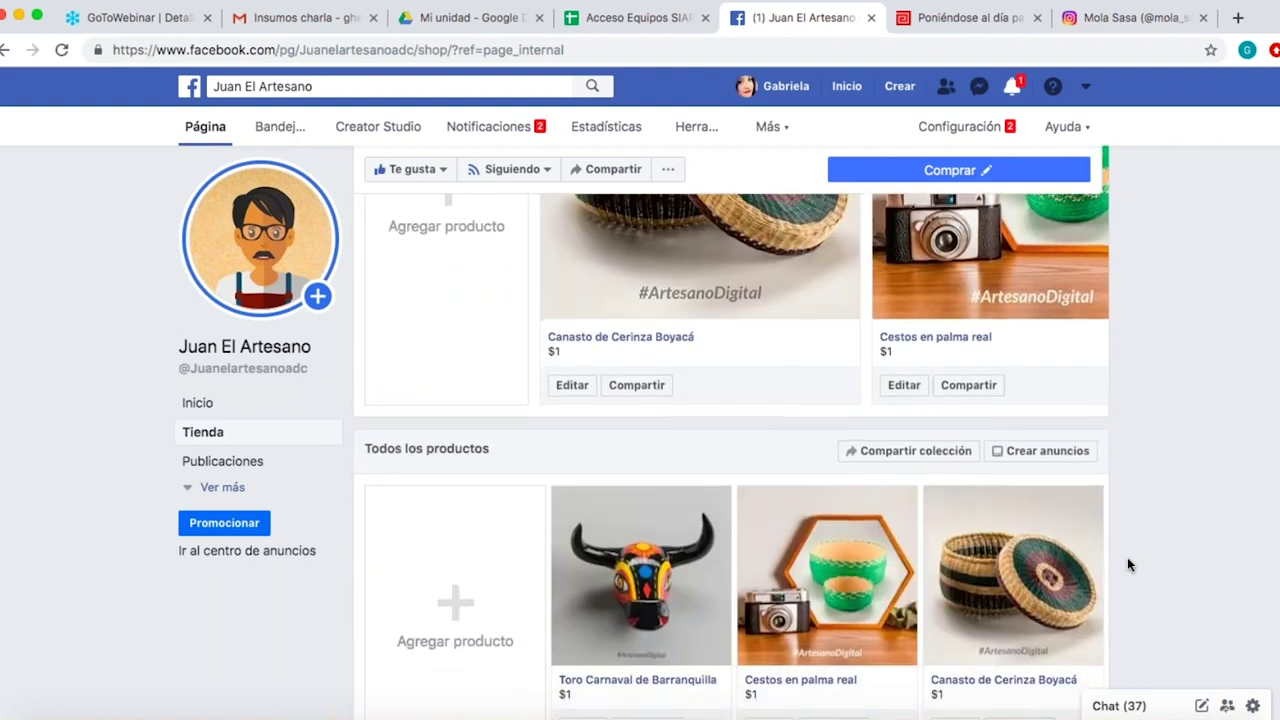
scroll(1127, 565, up, 2)
scroll(1127, 565, down, 5)
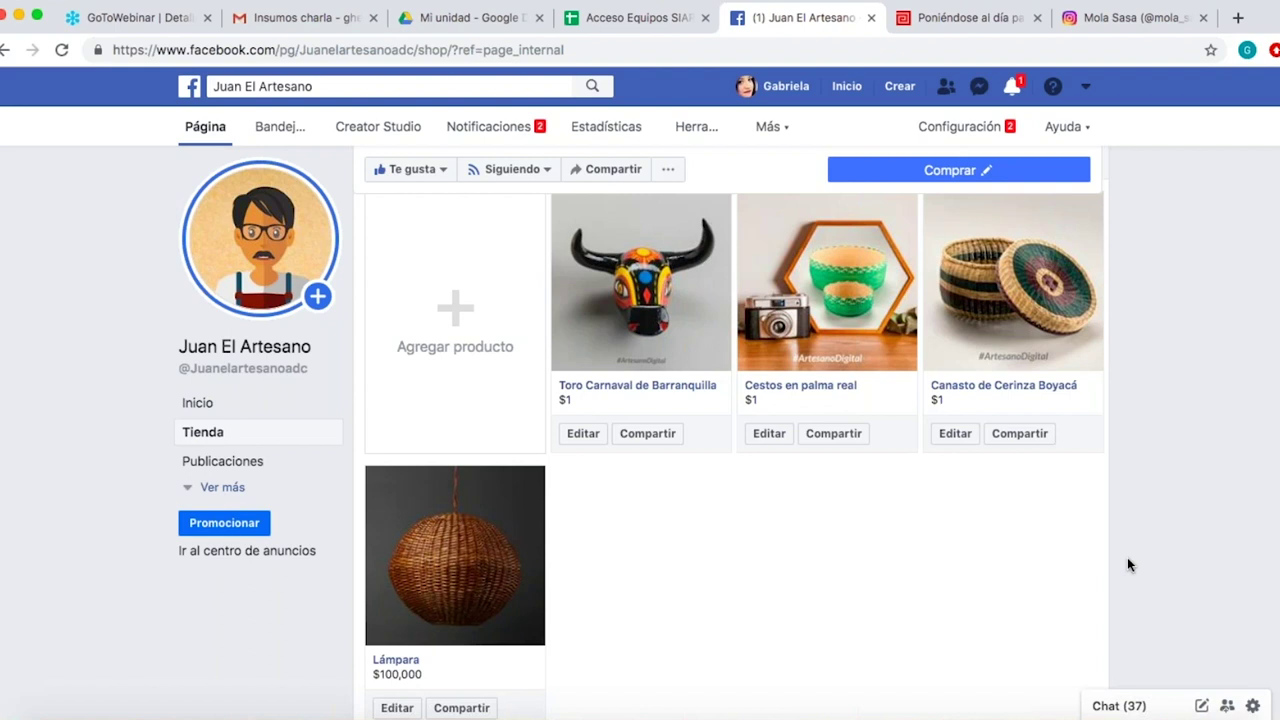
scroll(1007, 681, down, 2)
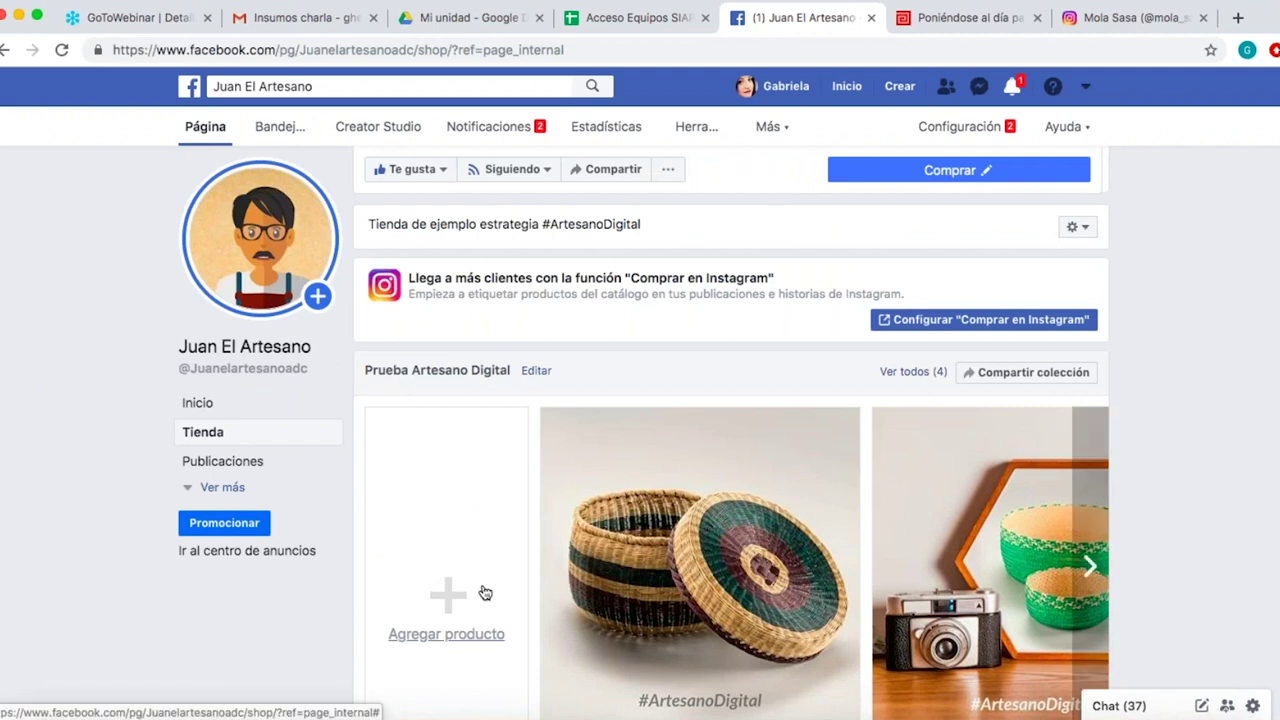
scroll(484, 593, down, 5)
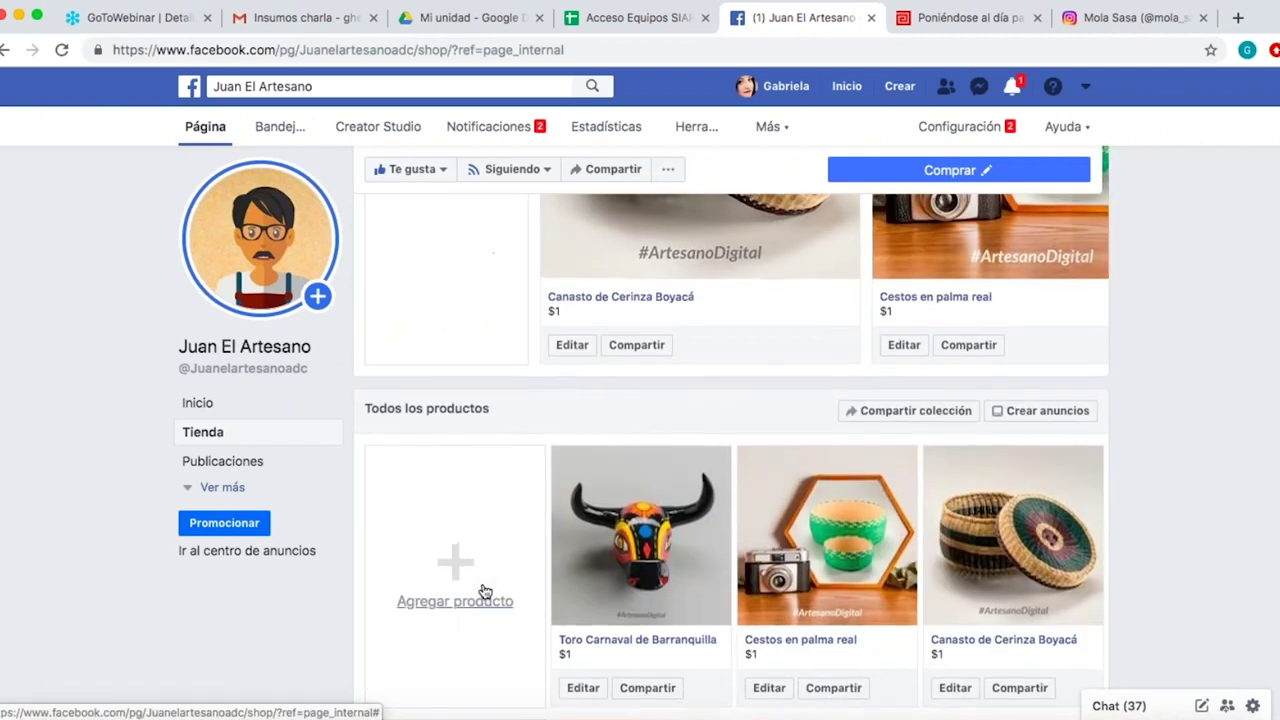
scroll(484, 593, down, 2)
scroll(455, 428, up, 5)
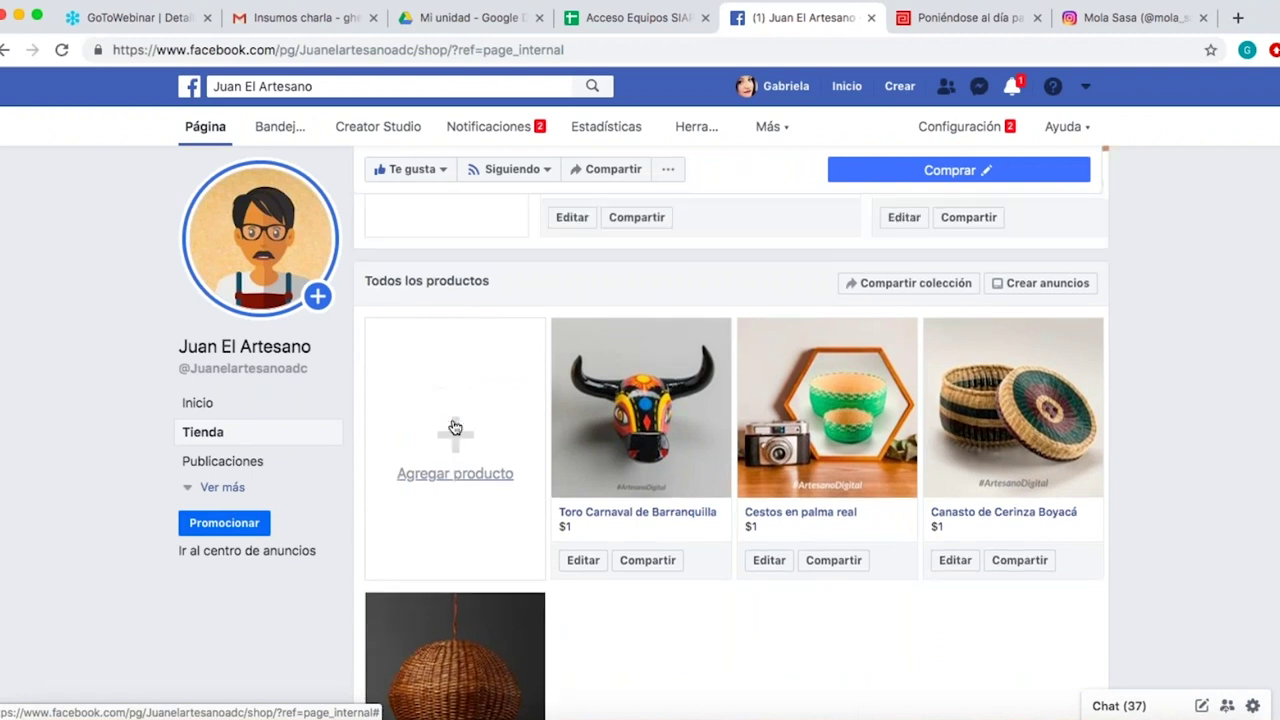
Browse forward through the Prueba Artesano Digital collection, view the Lámpara product's details and close them.
scroll(455, 428, up, 1)
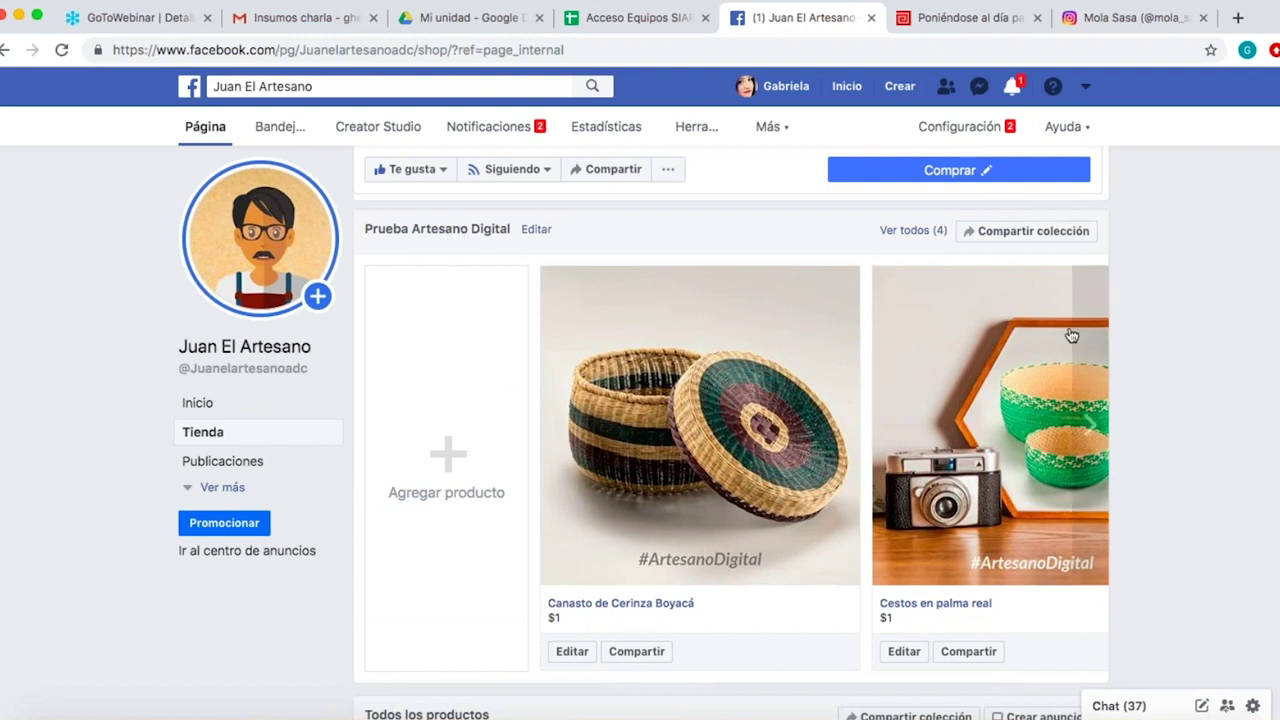
click(1088, 431)
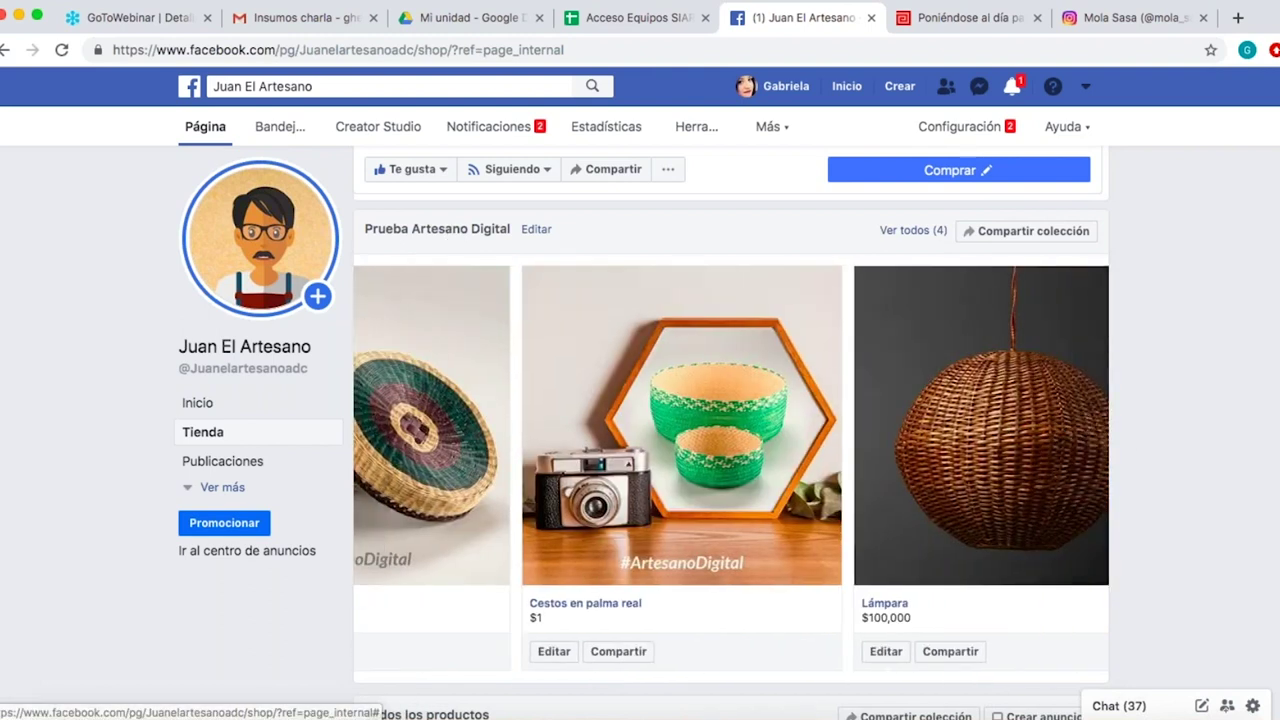
click(1090, 434)
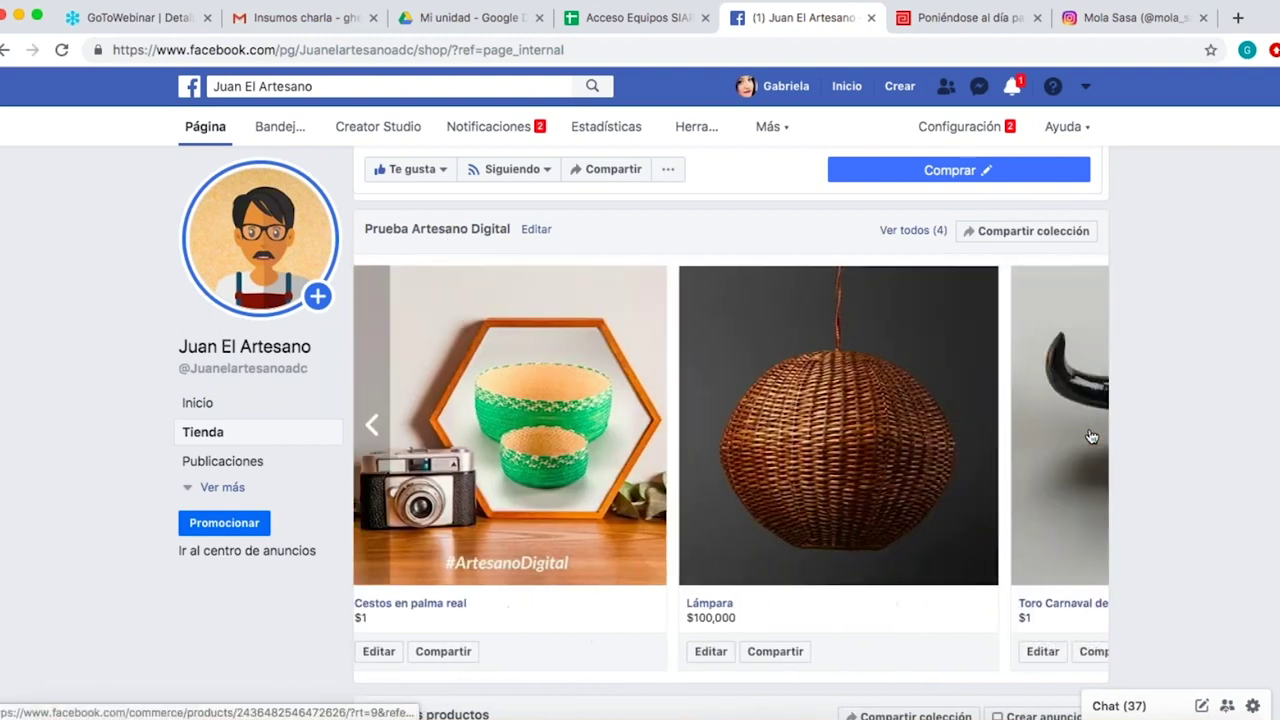
click(773, 436)
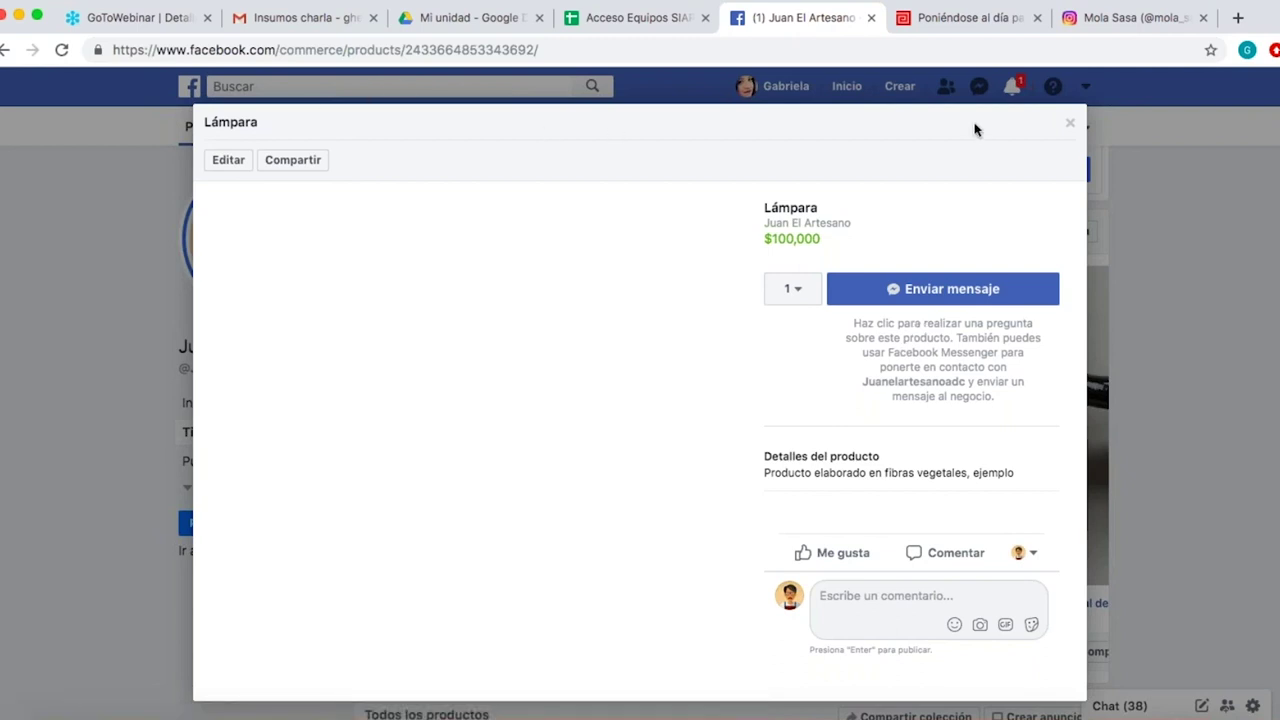
click(1069, 124)
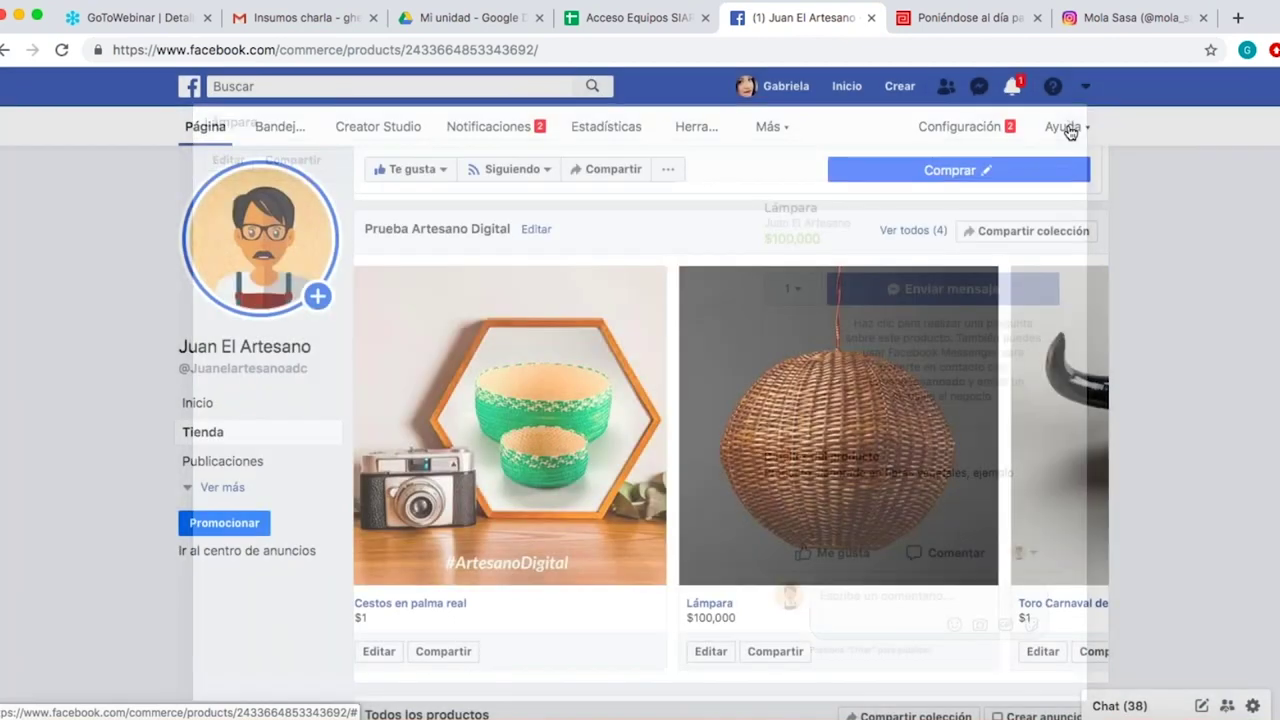
View the product details of Cestos en palma real, close them and go back to the beginning of the shop.
click(510, 425)
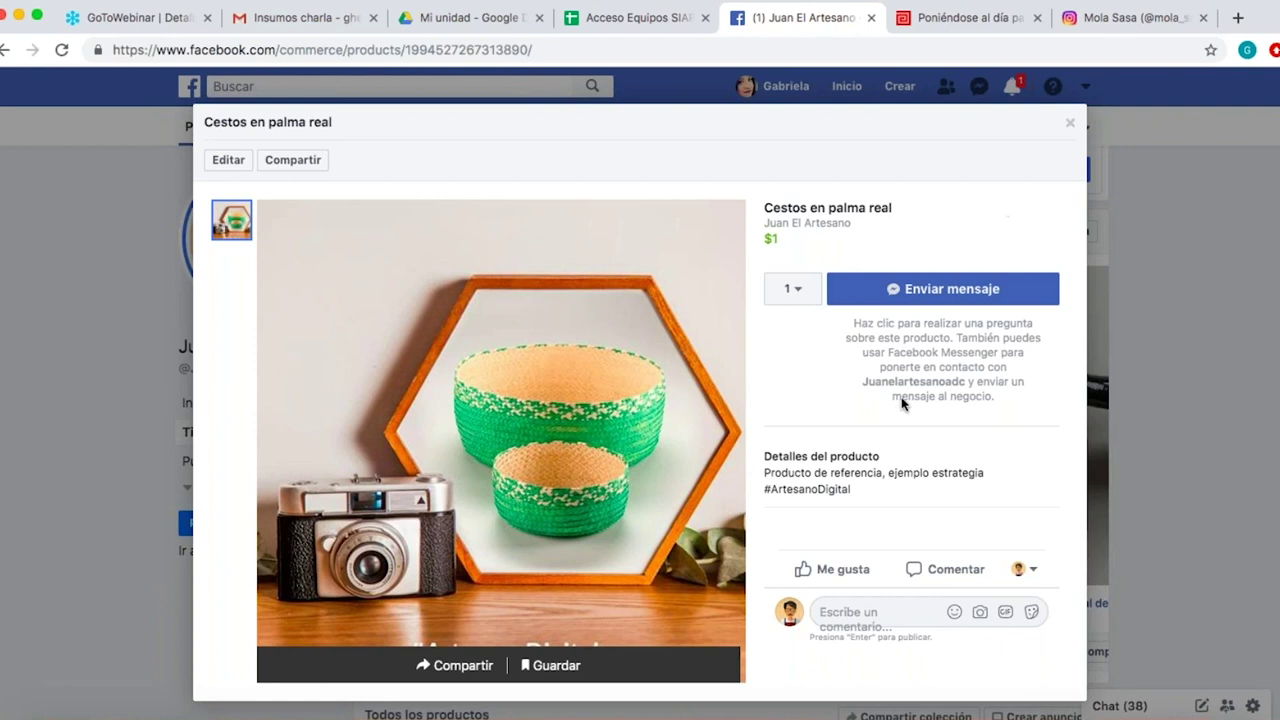
click(1072, 129)
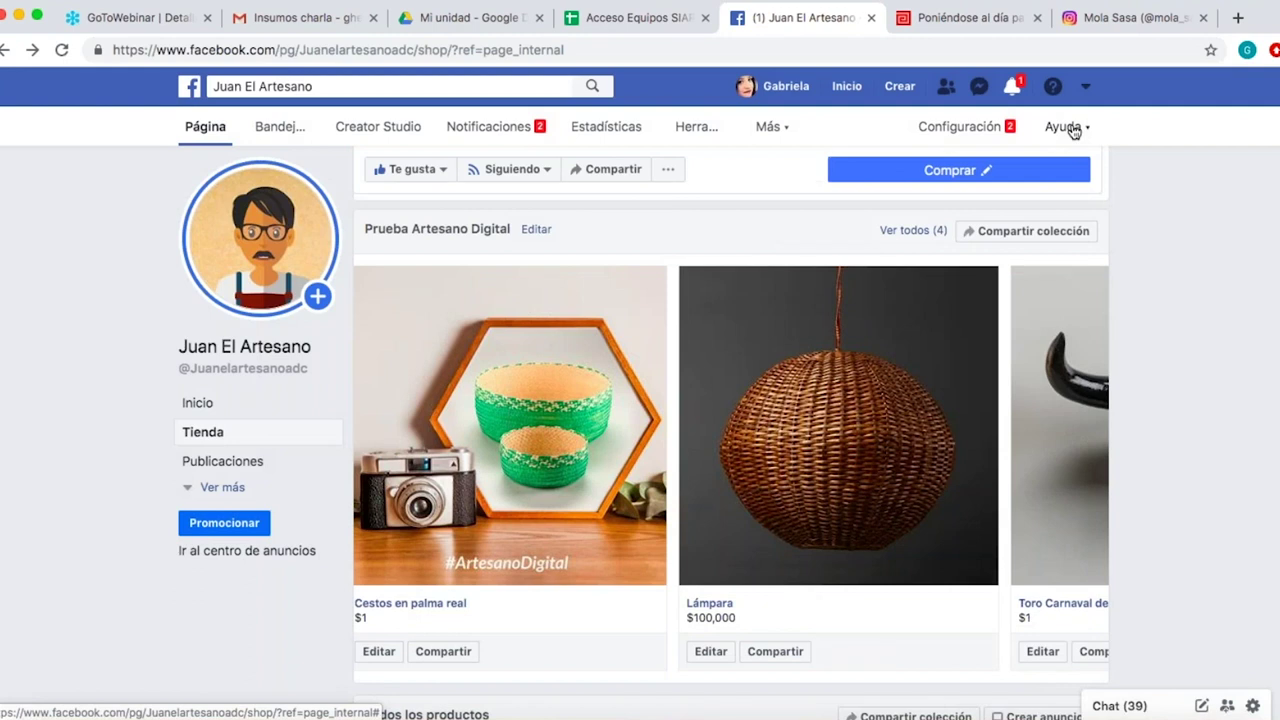
scroll(966, 349, down, 1)
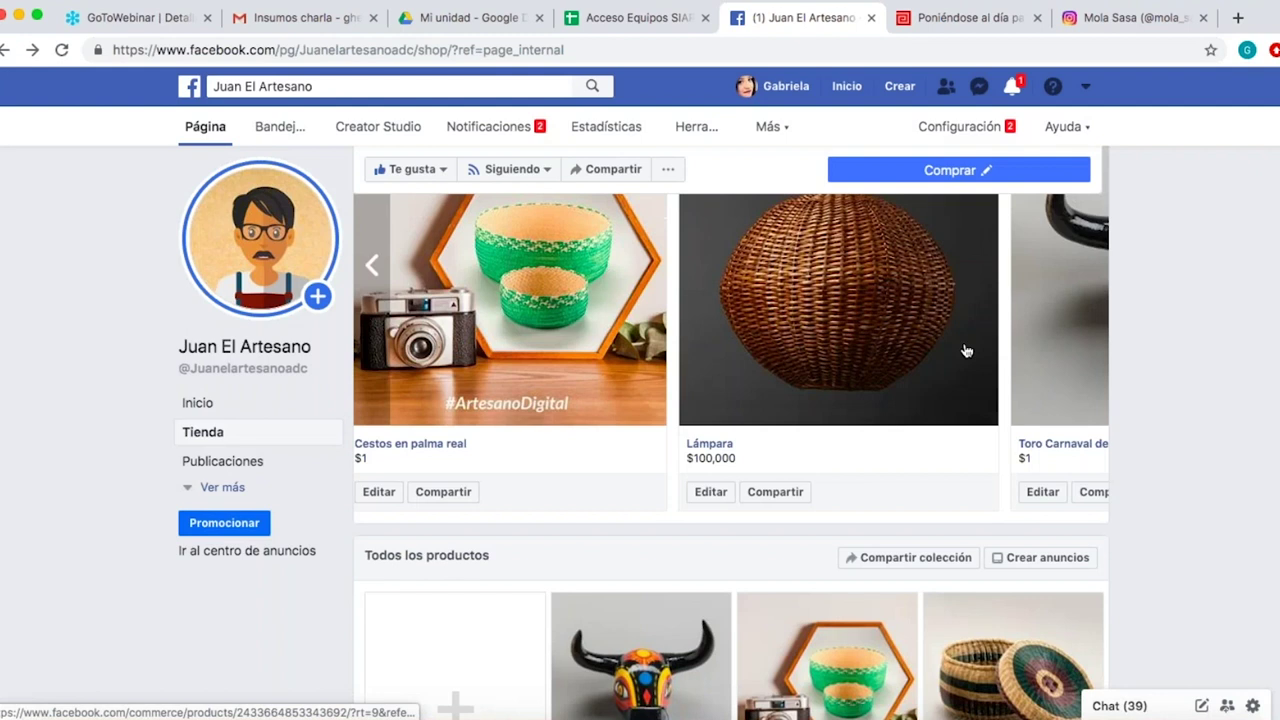
scroll(966, 349, up, 4)
scroll(966, 349, up, 3)
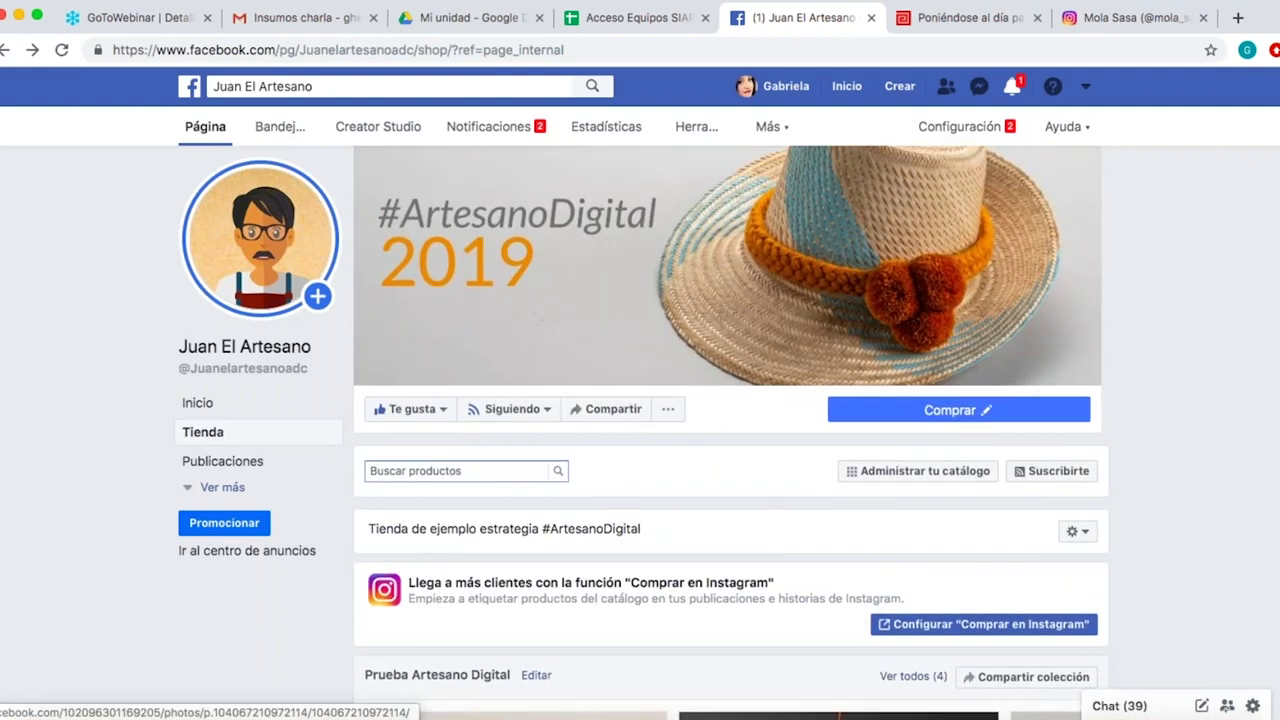
Look over the Prueba Artesano Digital collection and the products listed under Todos los productos in the shop.
scroll(730, 430, down, 3)
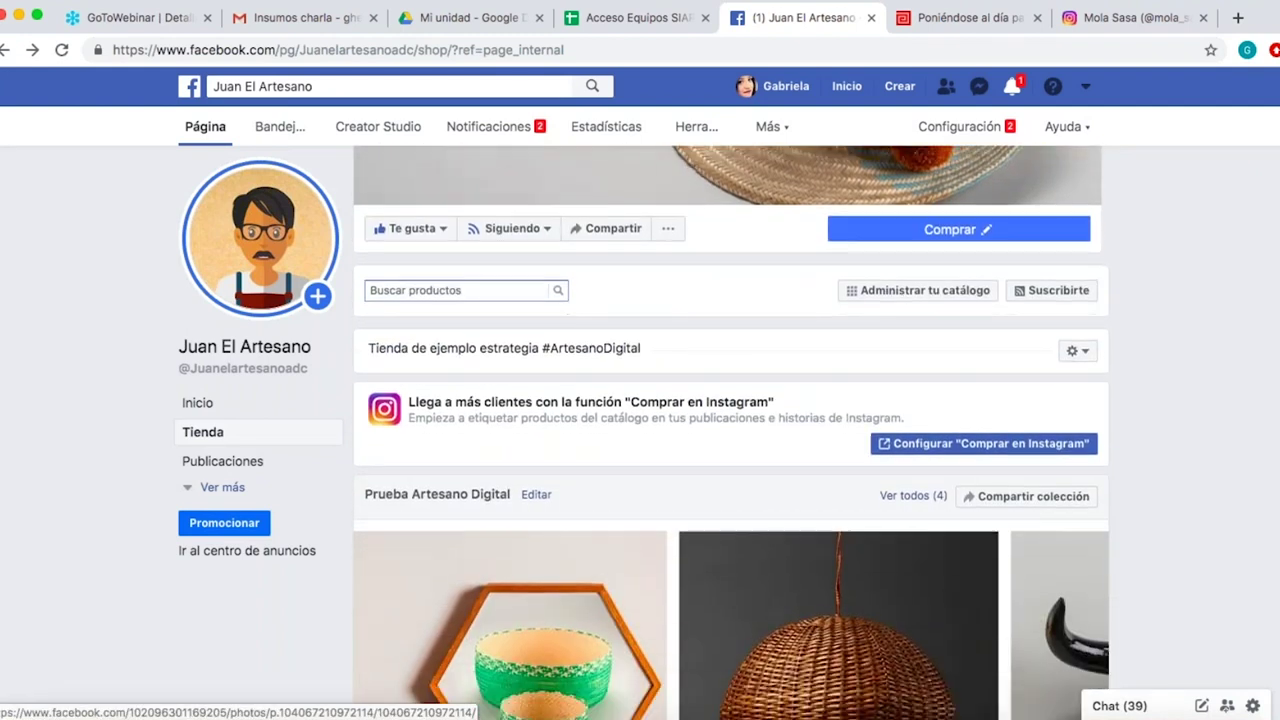
scroll(731, 432, down, 1)
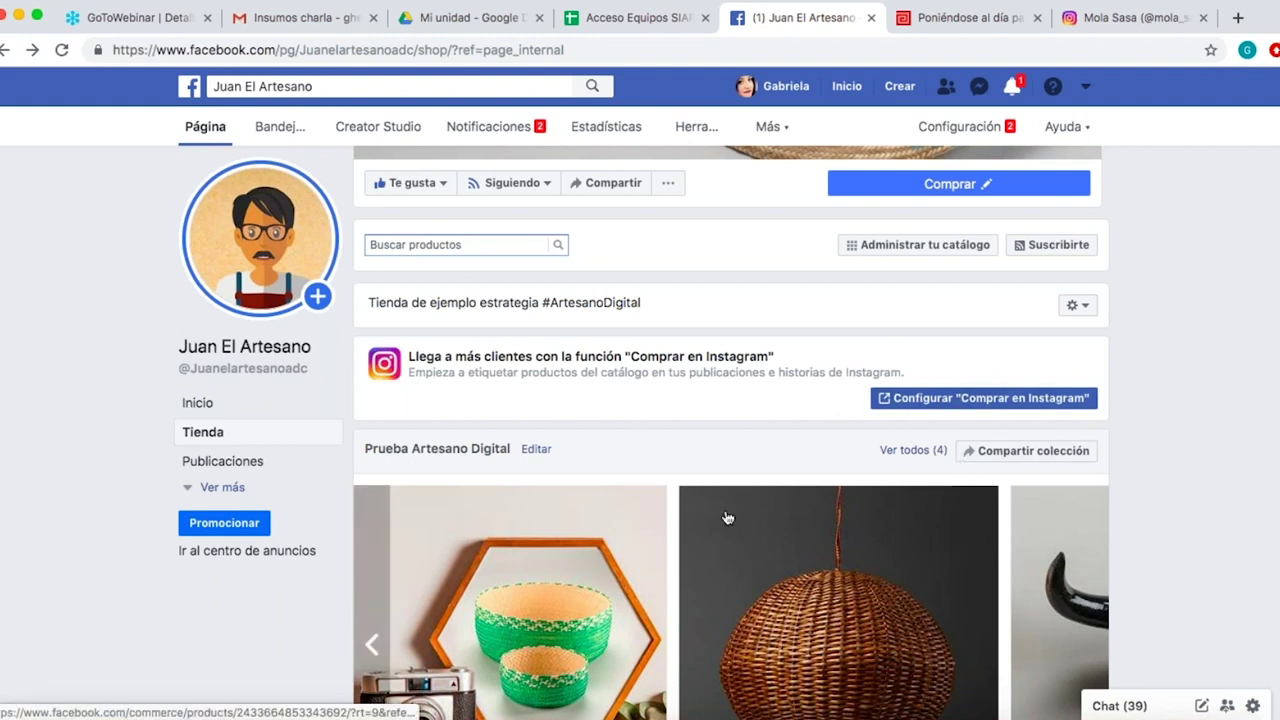
scroll(725, 510, down, 3)
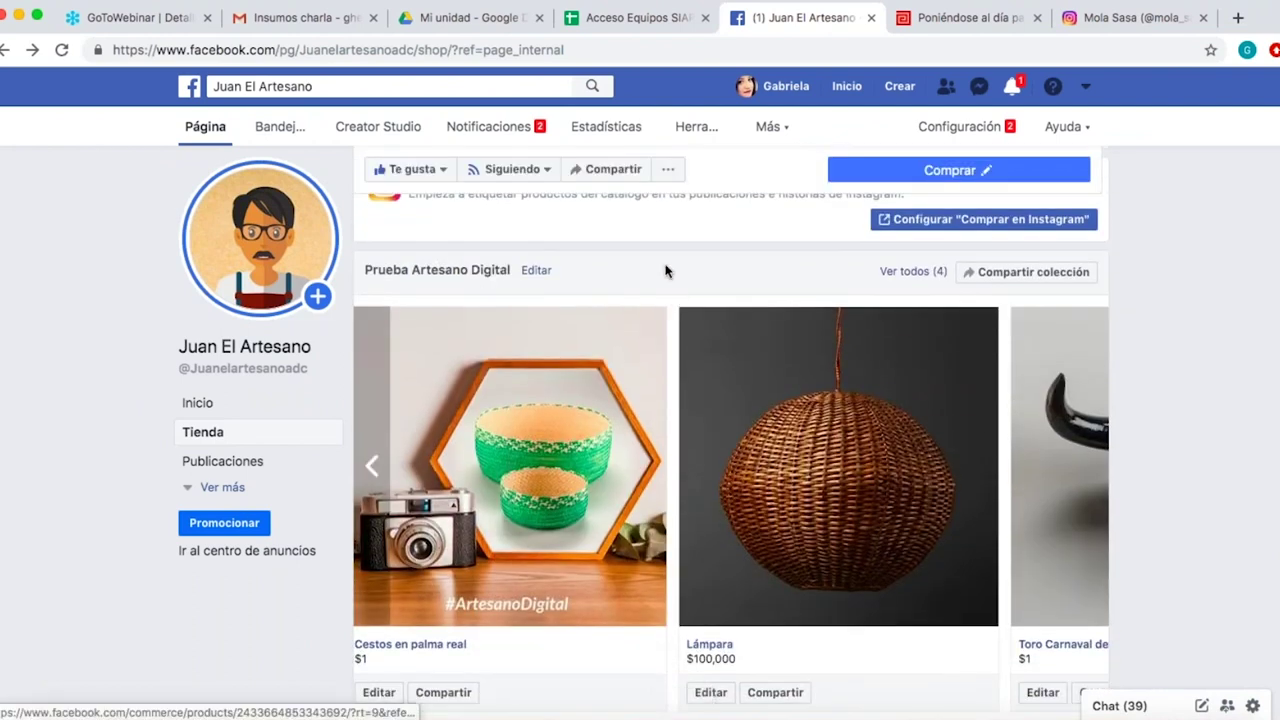
scroll(667, 270, up, 3)
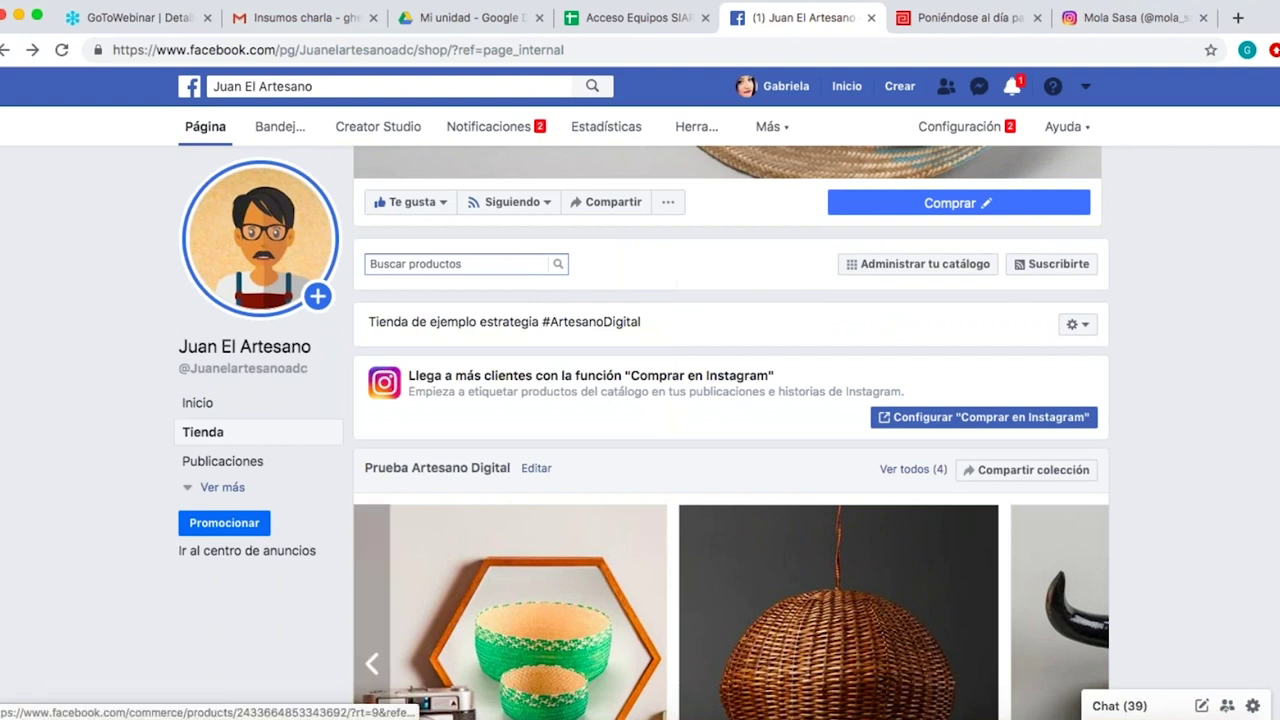
scroll(420, 640, down, 5)
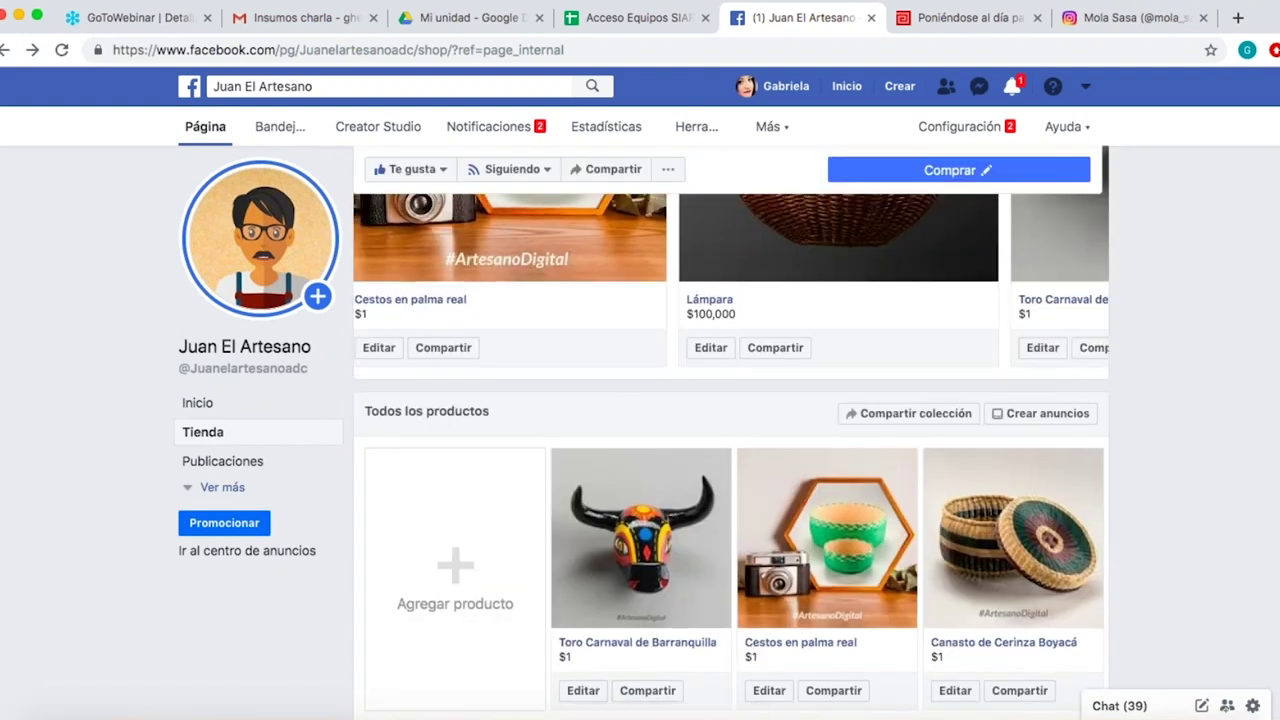
scroll(640, 557, down, 3)
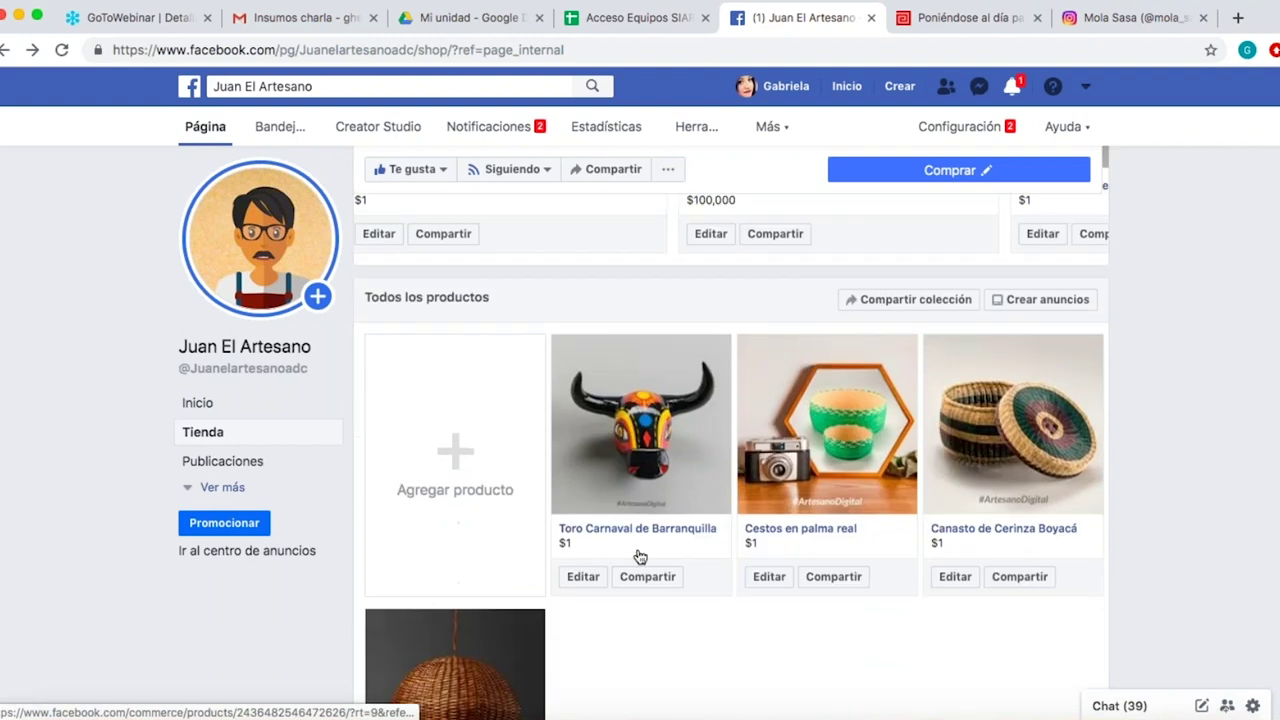
scroll(640, 557, up, 8)
scroll(640, 557, up, 1)
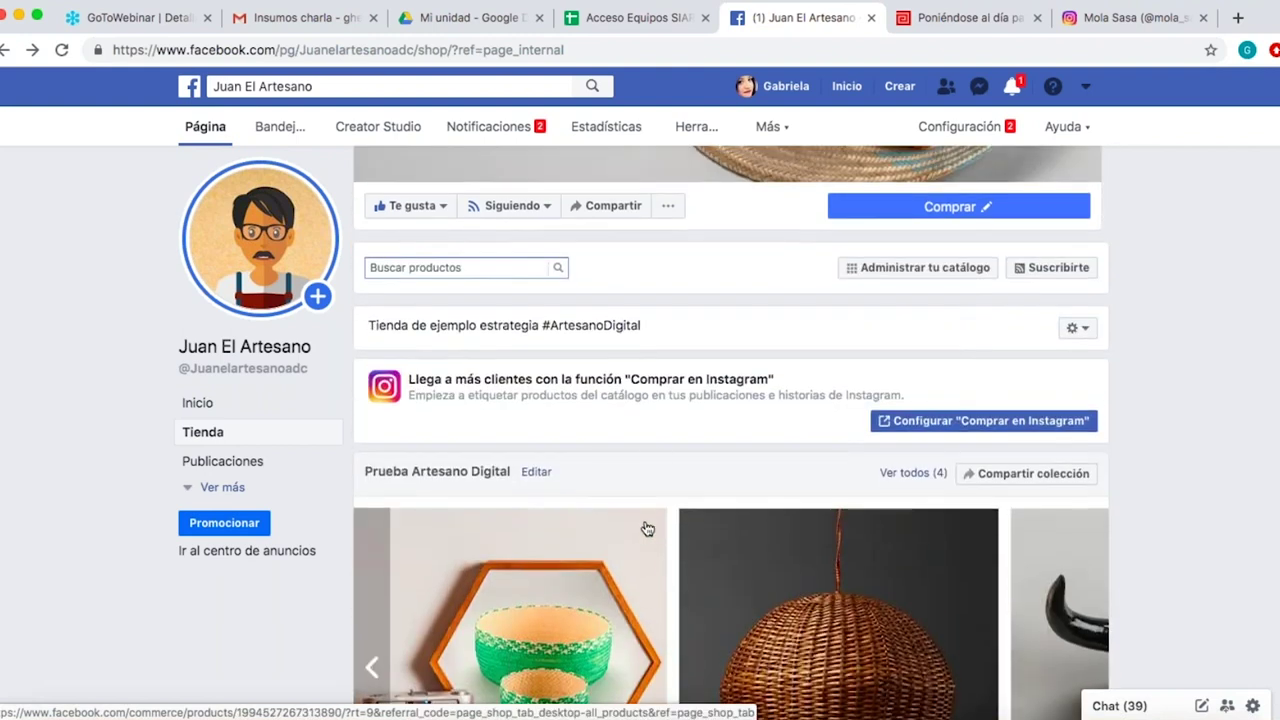
Open the catalogue administration from the shop and look over its activated products and product sets.
click(877, 276)
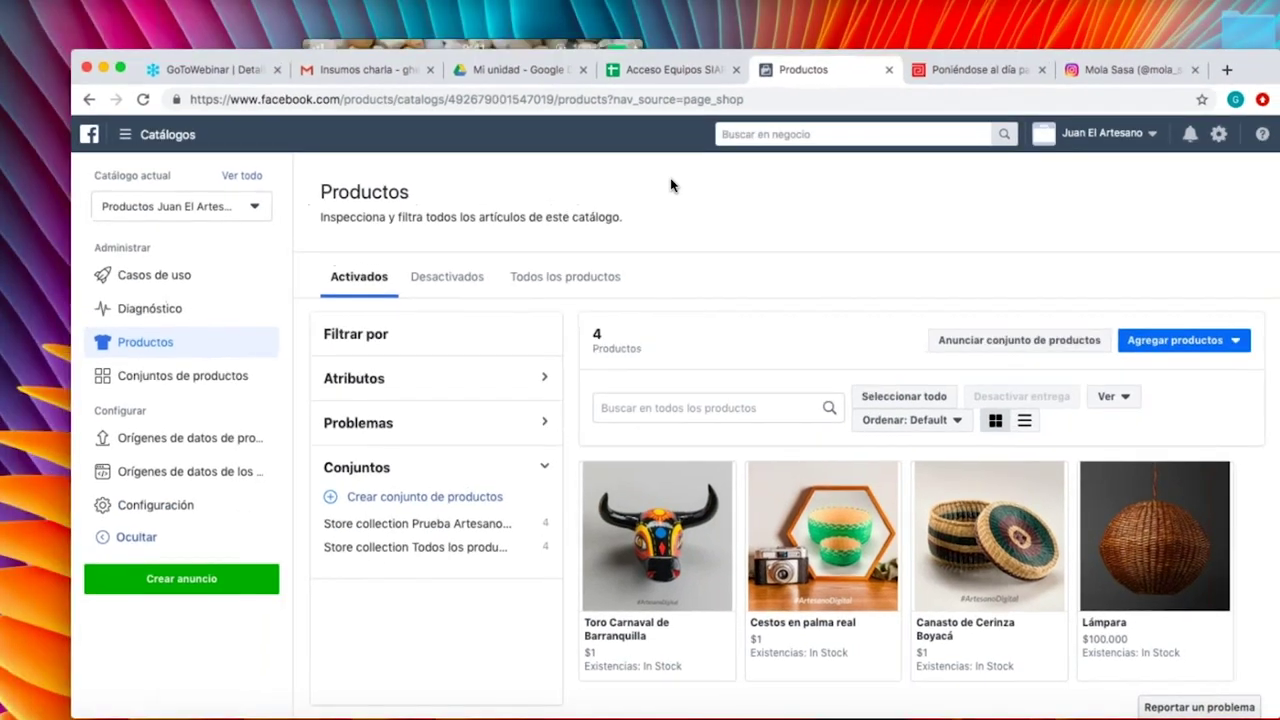
scroll(670, 180, down, 2)
scroll(670, 174, up, 2)
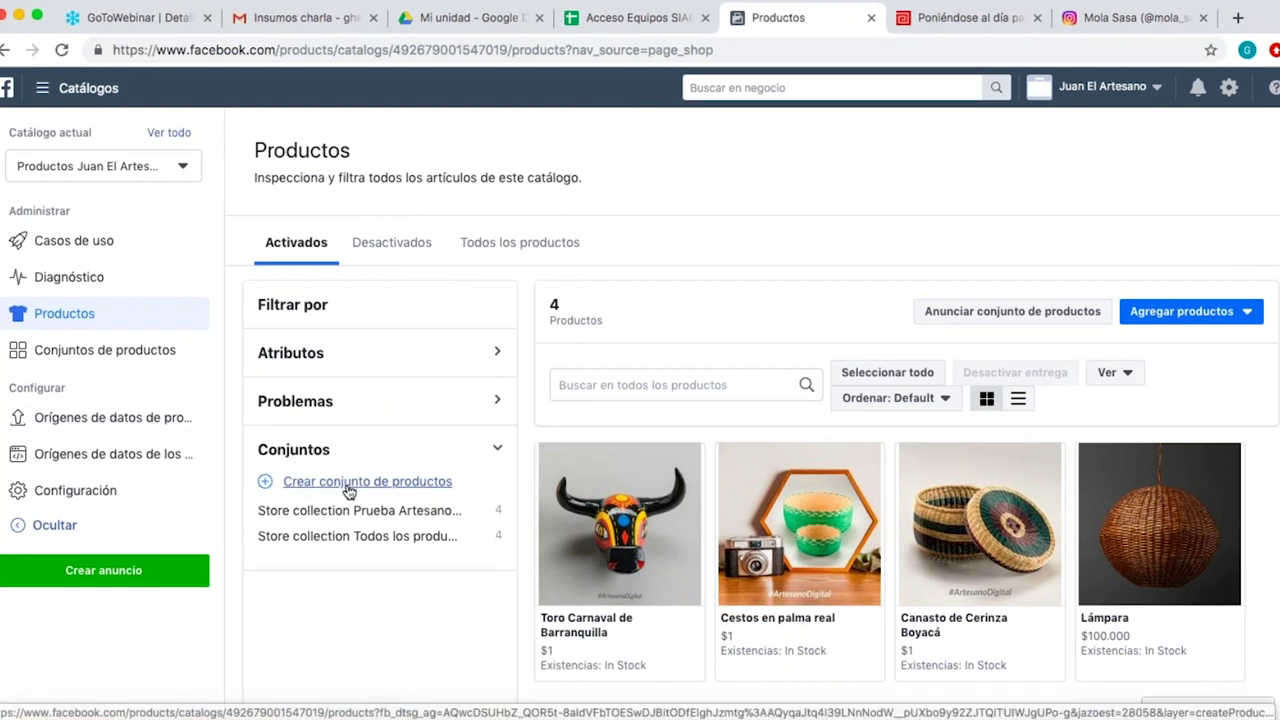
Open the catalogue's product data sources and start adding products with the Add Manually option.
click(128, 417)
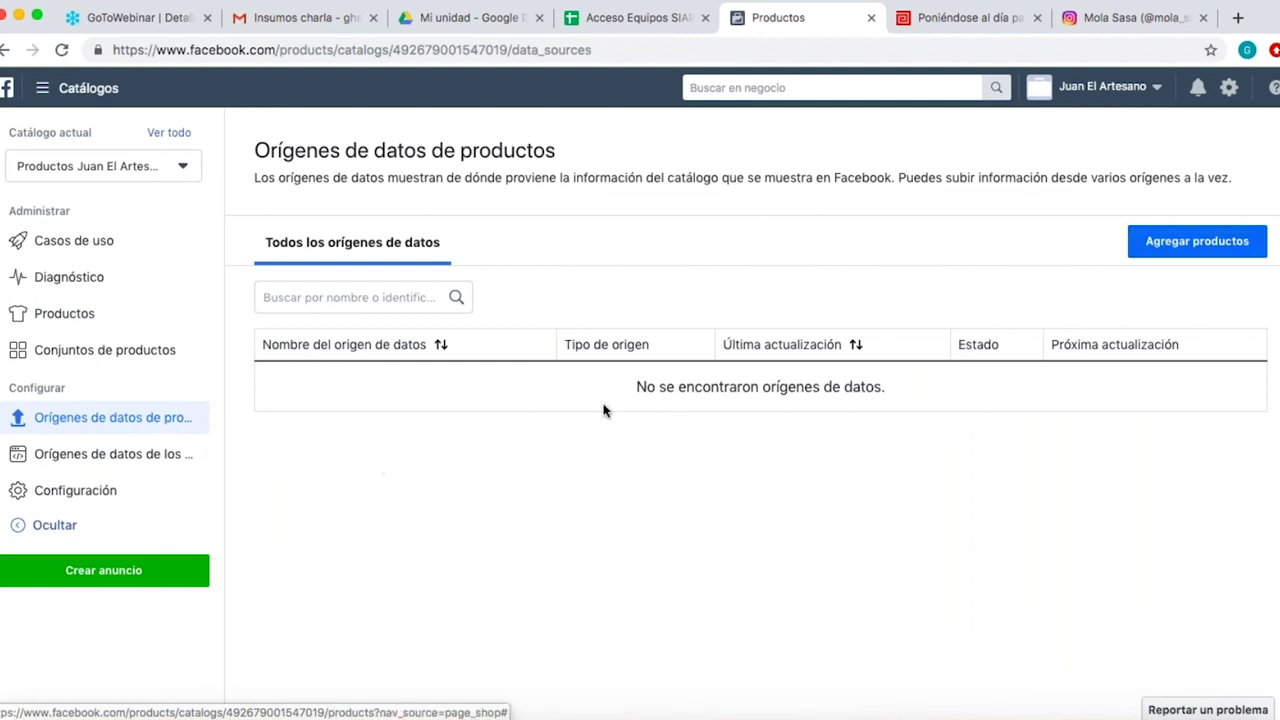
click(1166, 251)
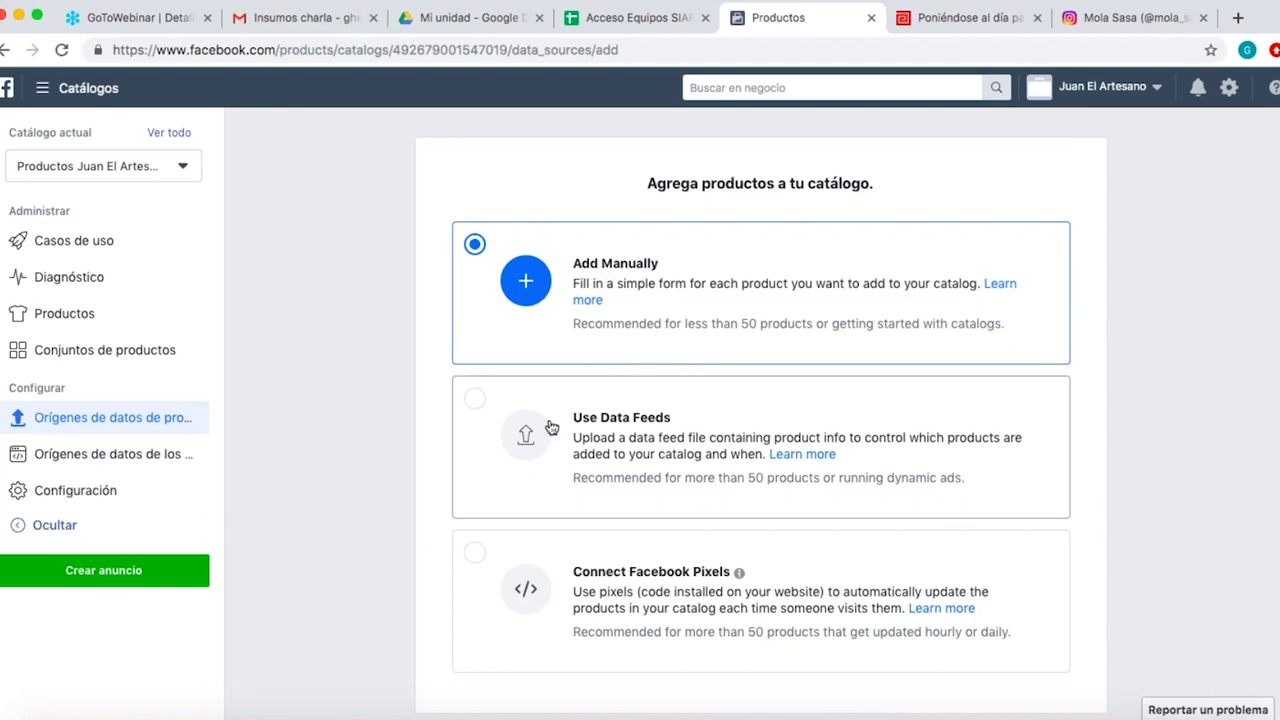
scroll(551, 427, down, 2)
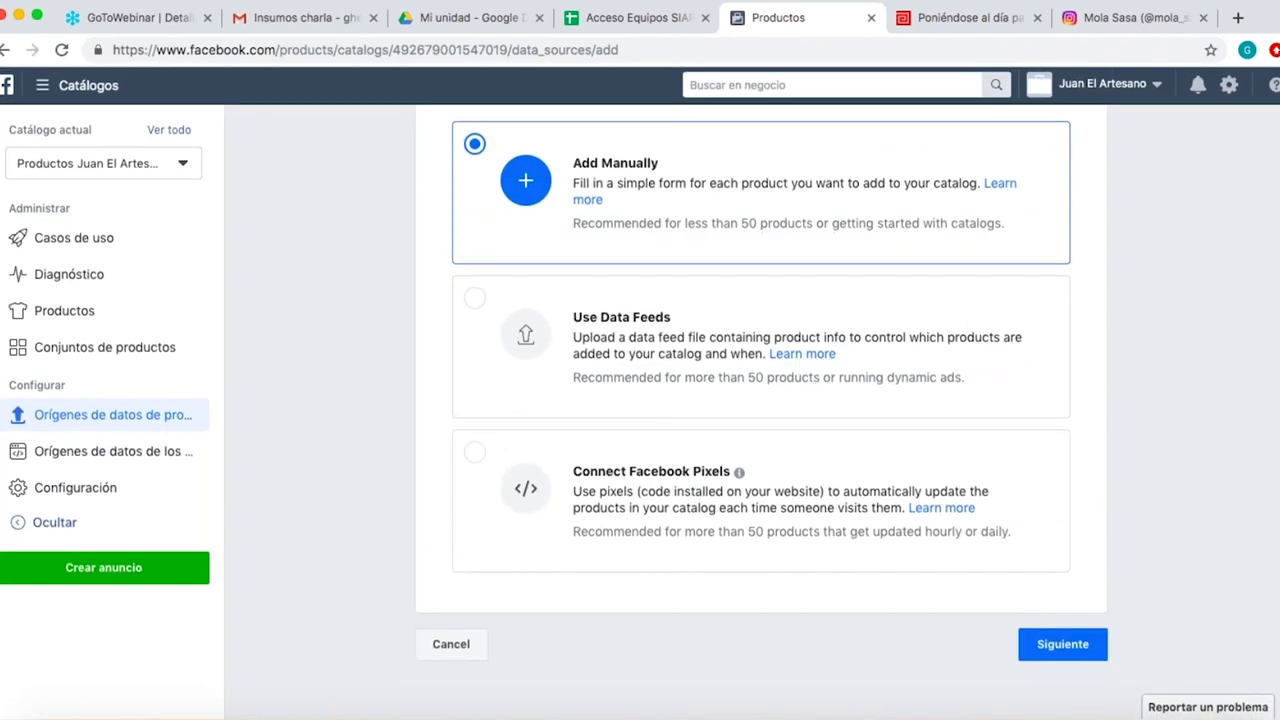
click(1050, 649)
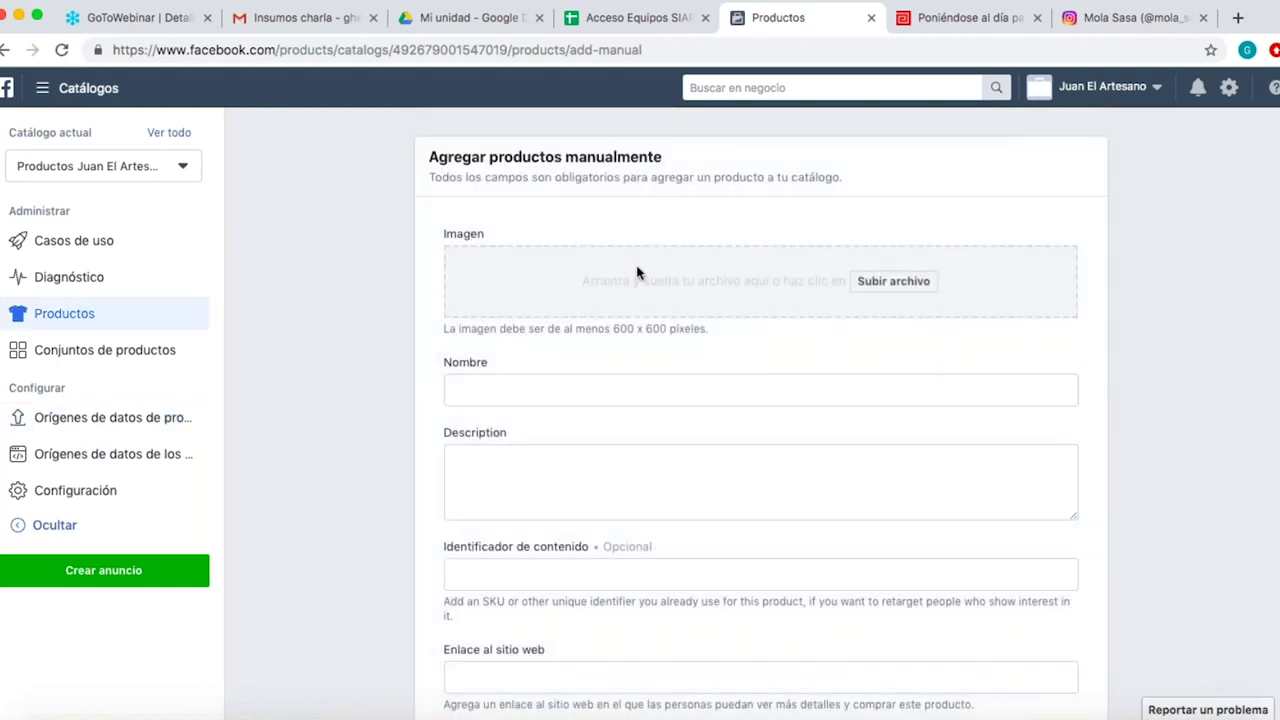
Start uploading the new product's image and open the escritorio folder inside Escritorio.
click(881, 290)
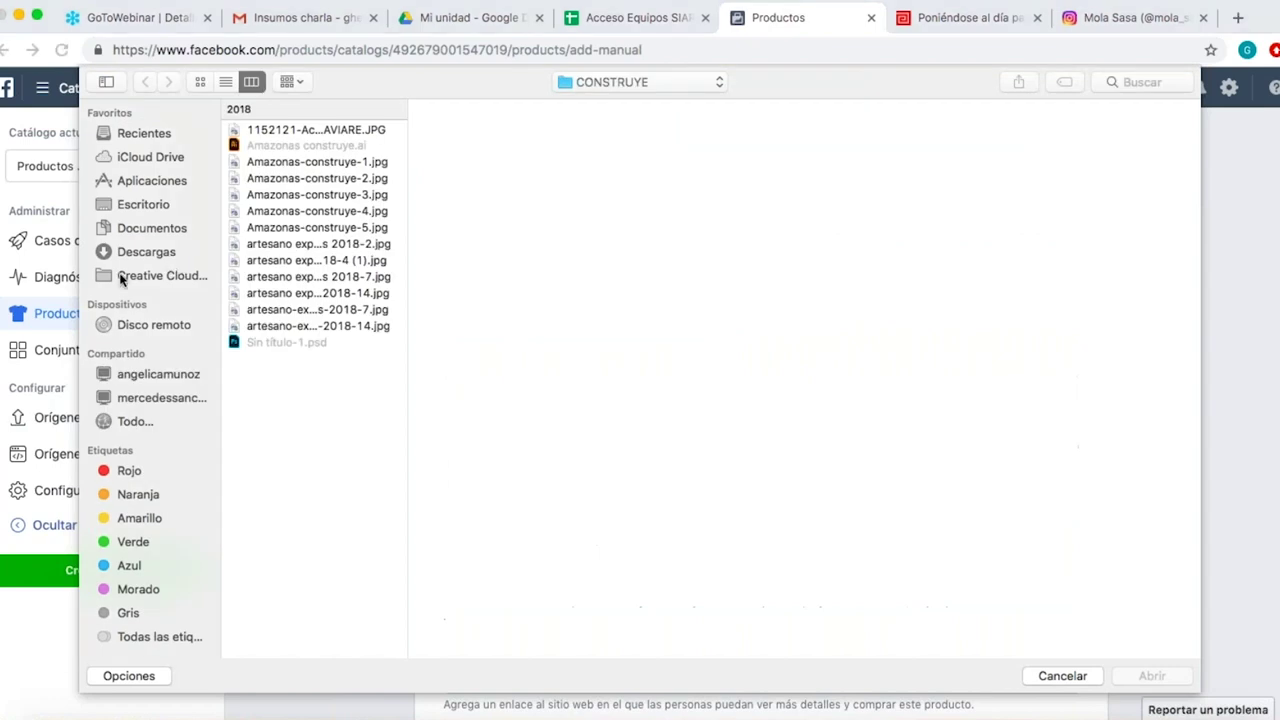
click(132, 205)
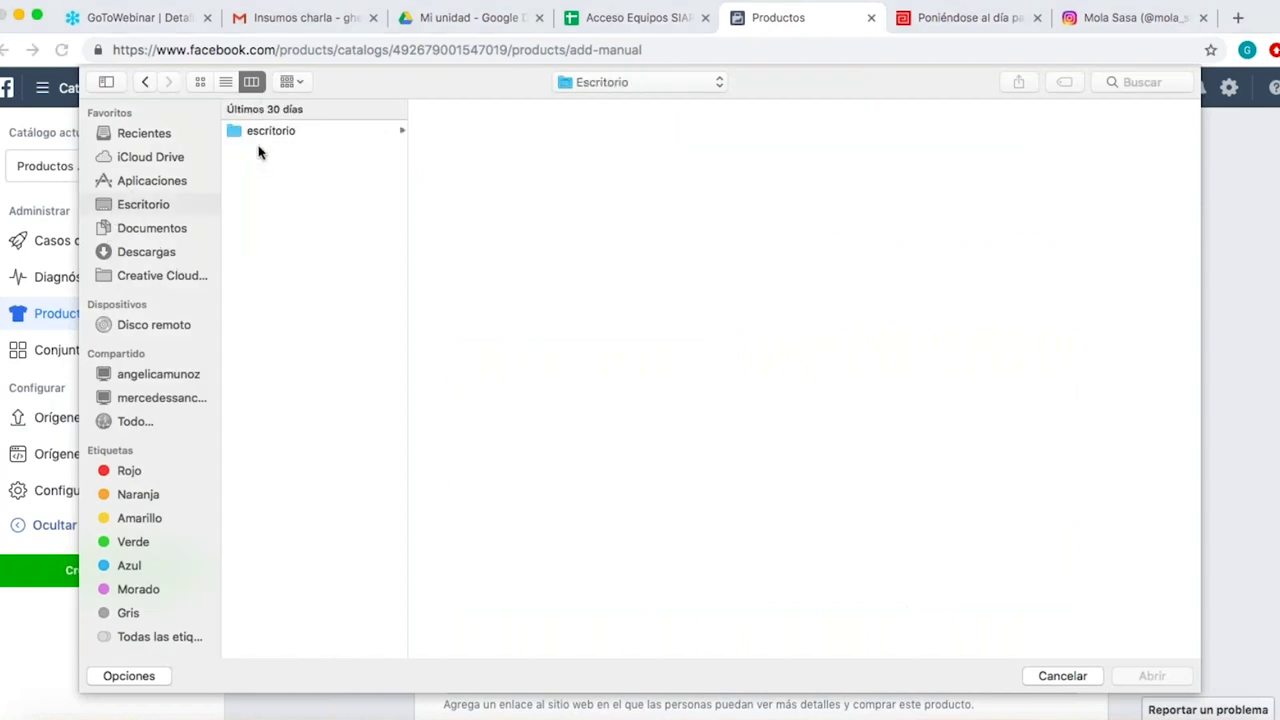
click(263, 132)
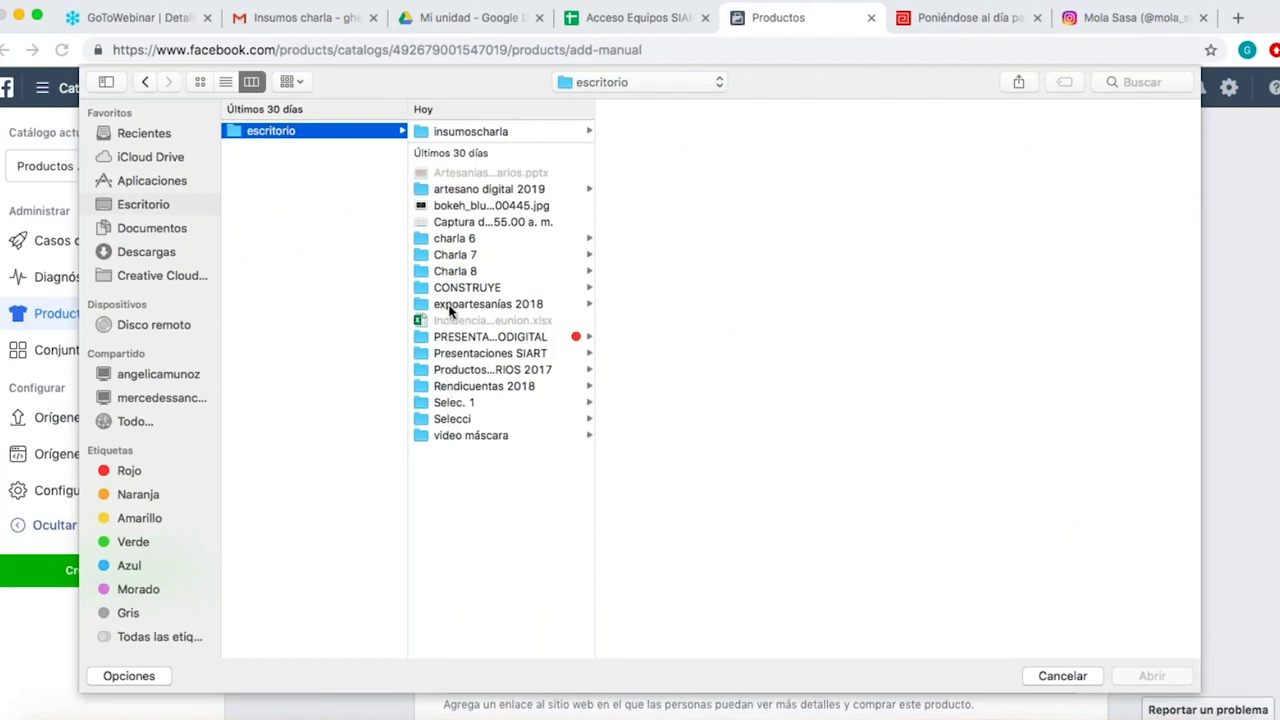
Look for a product photo in the artesano digital 2019, Rendicuentas 2018 and Selec. 1 folders, previewing DSC_7452.JPG.
click(470, 190)
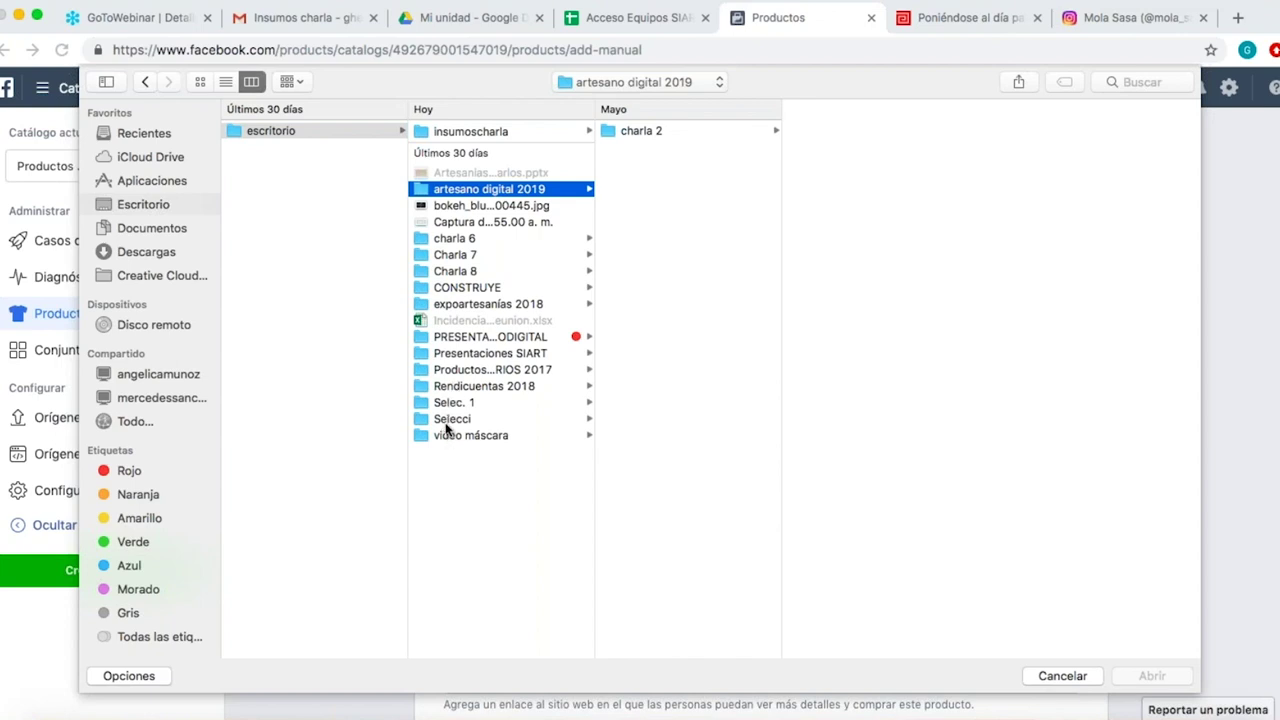
click(458, 389)
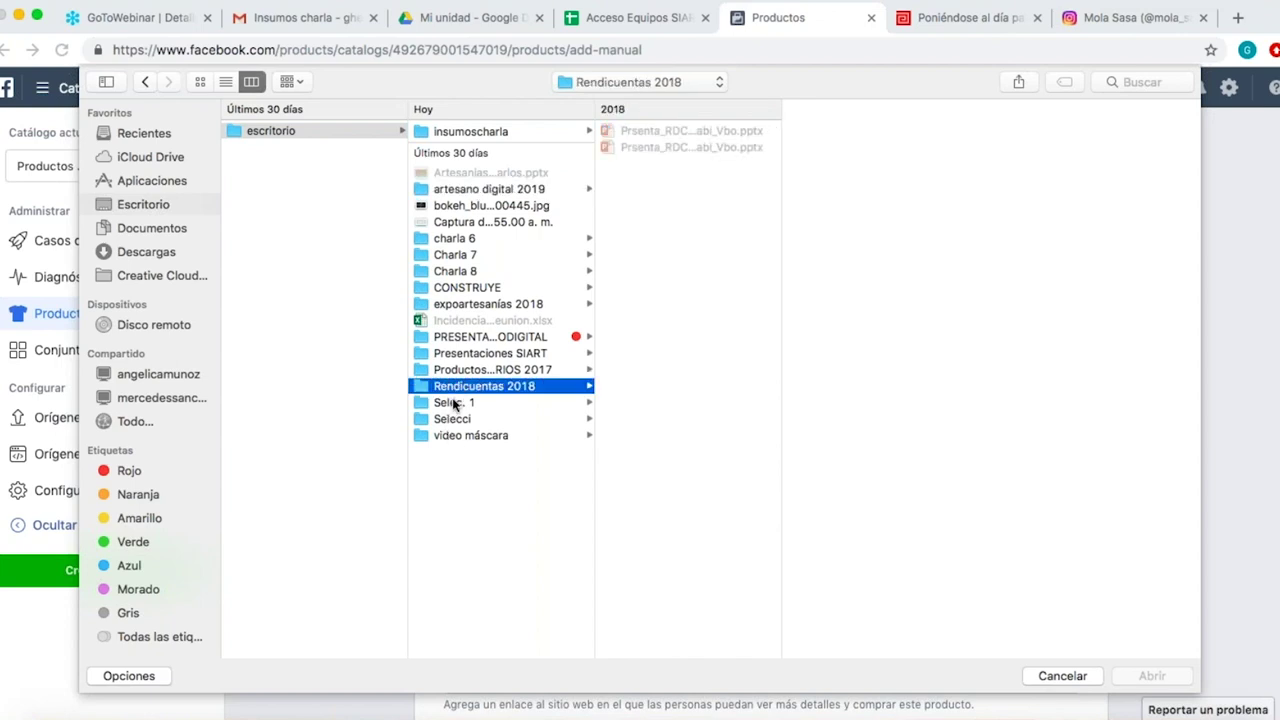
click(454, 403)
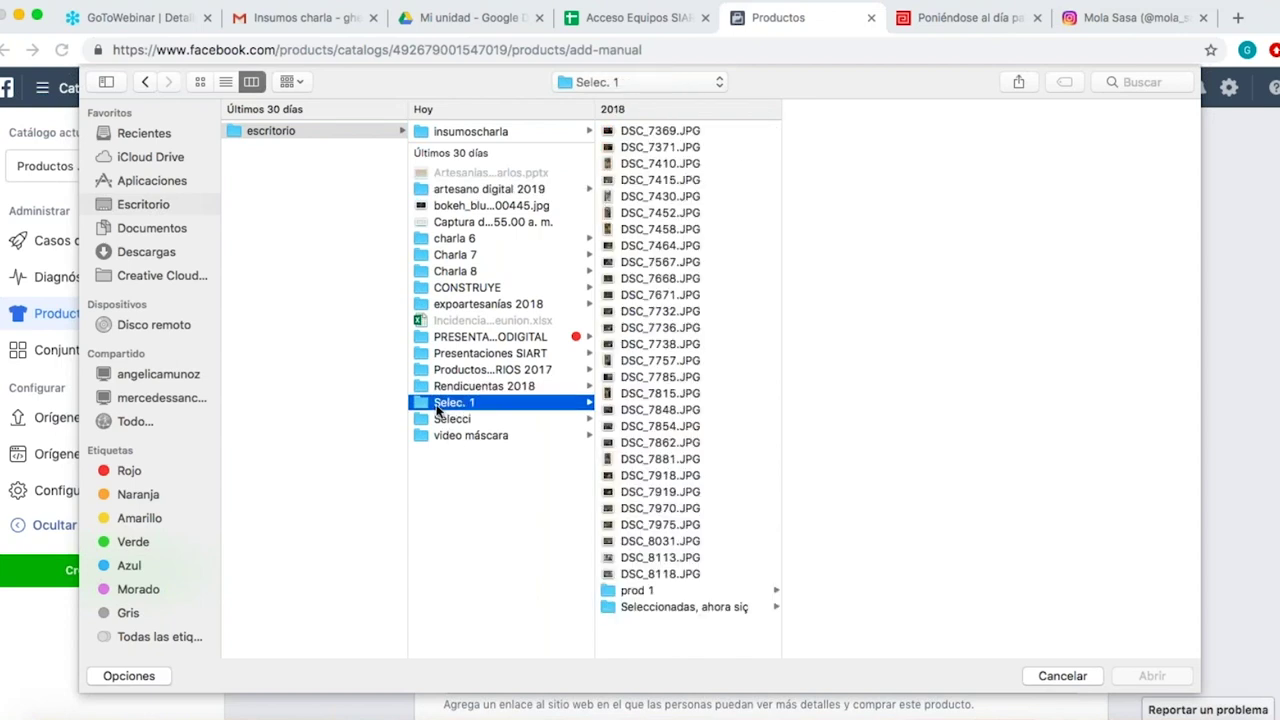
click(653, 214)
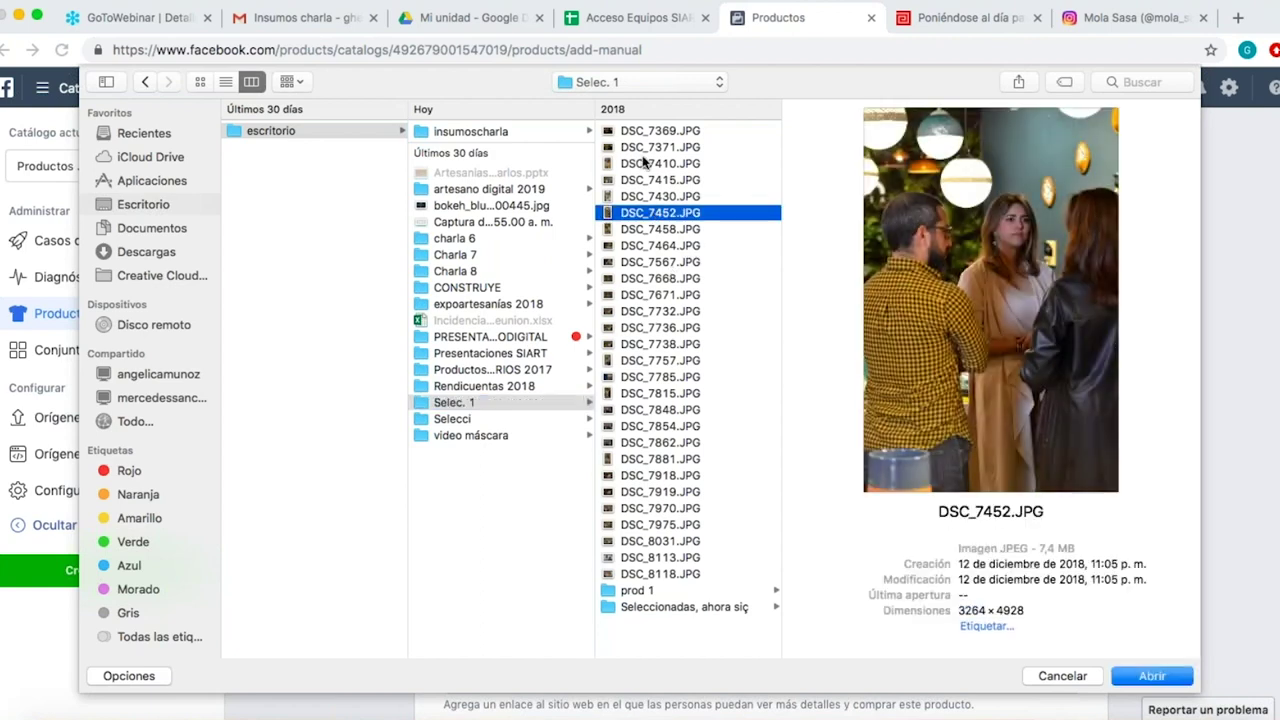
click(648, 161)
Search the presentation folders, the 2017 product folders such as AMAZONAS, and Selec. 1 for a suitable product image.
click(452, 191)
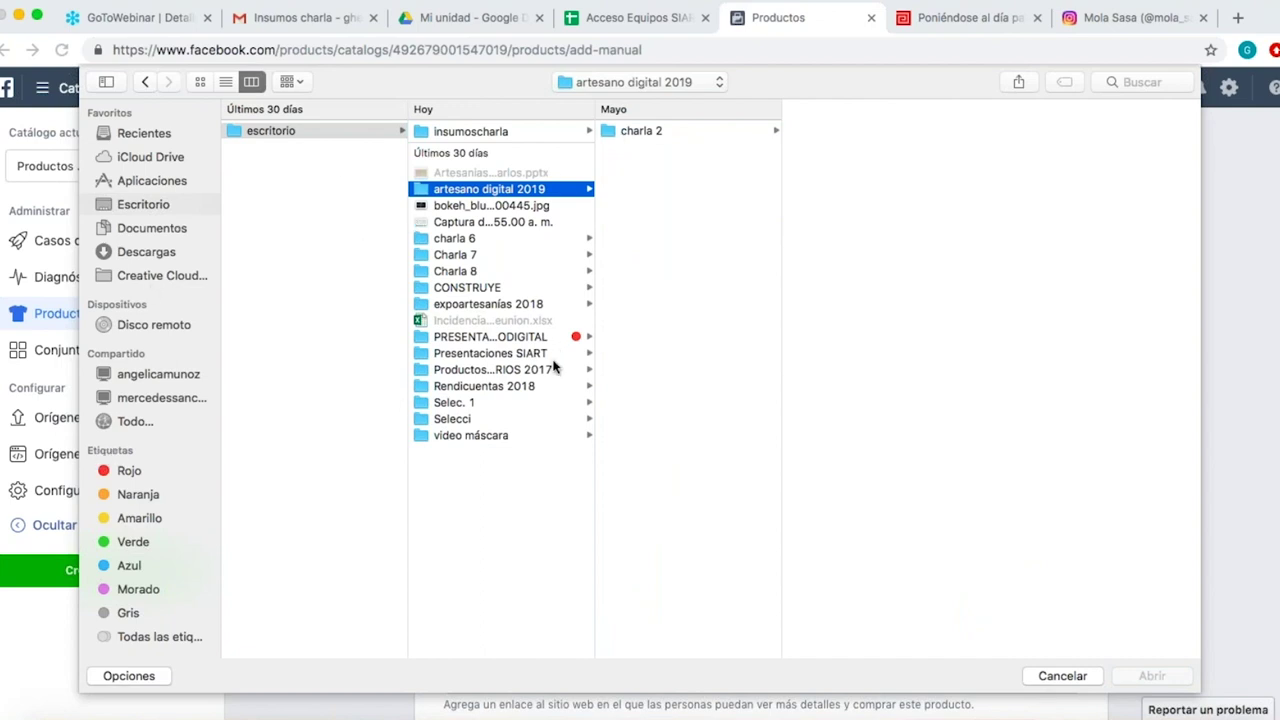
click(495, 340)
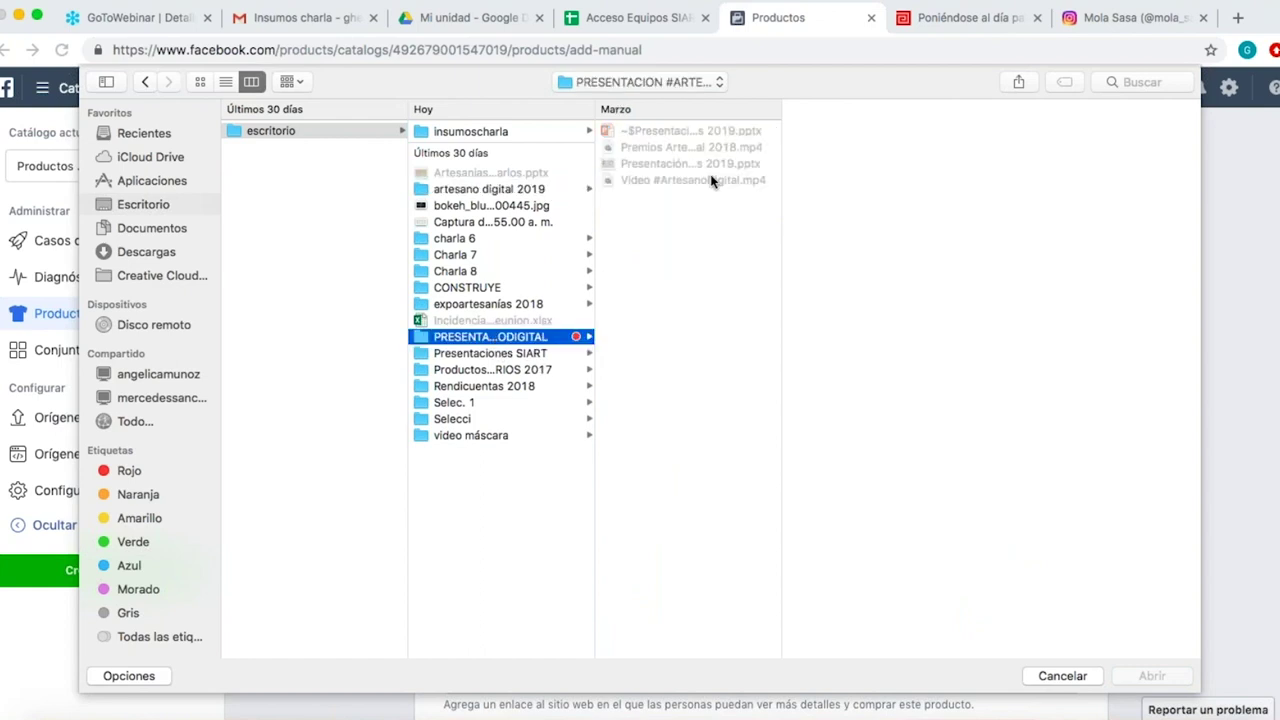
click(455, 356)
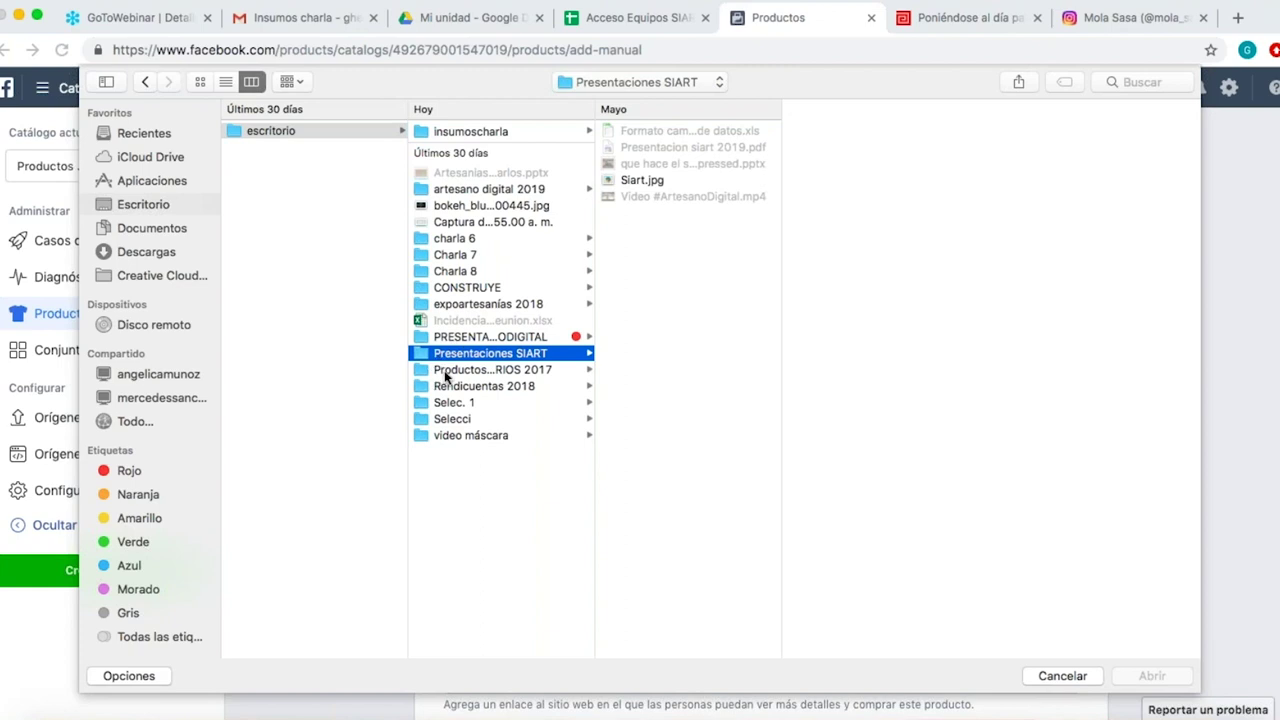
click(452, 372)
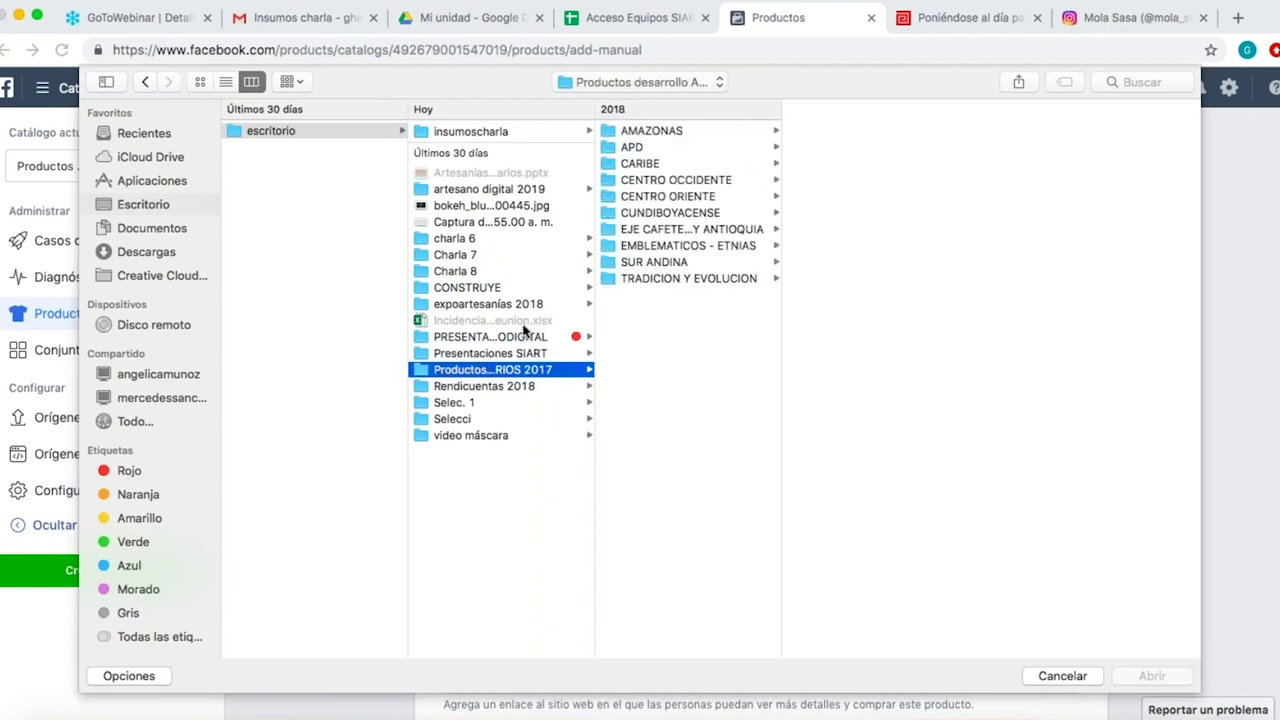
click(691, 133)
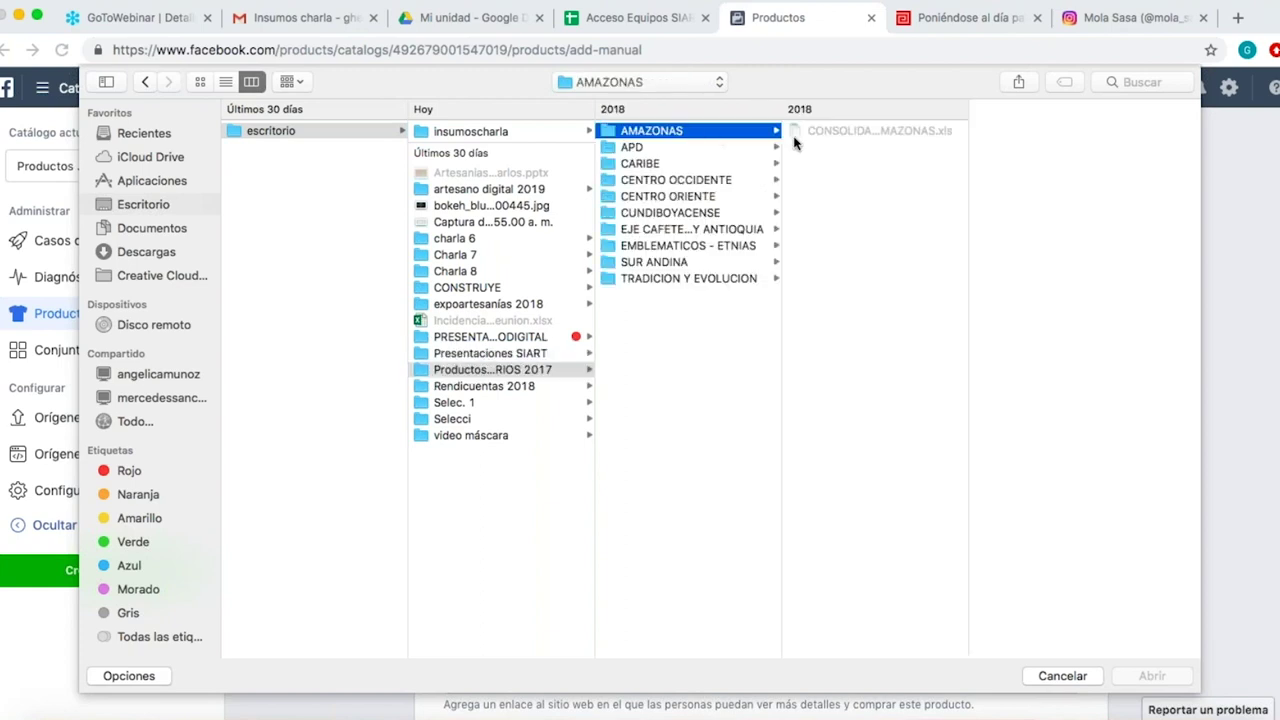
click(742, 165)
click(652, 243)
click(452, 372)
click(450, 389)
click(455, 404)
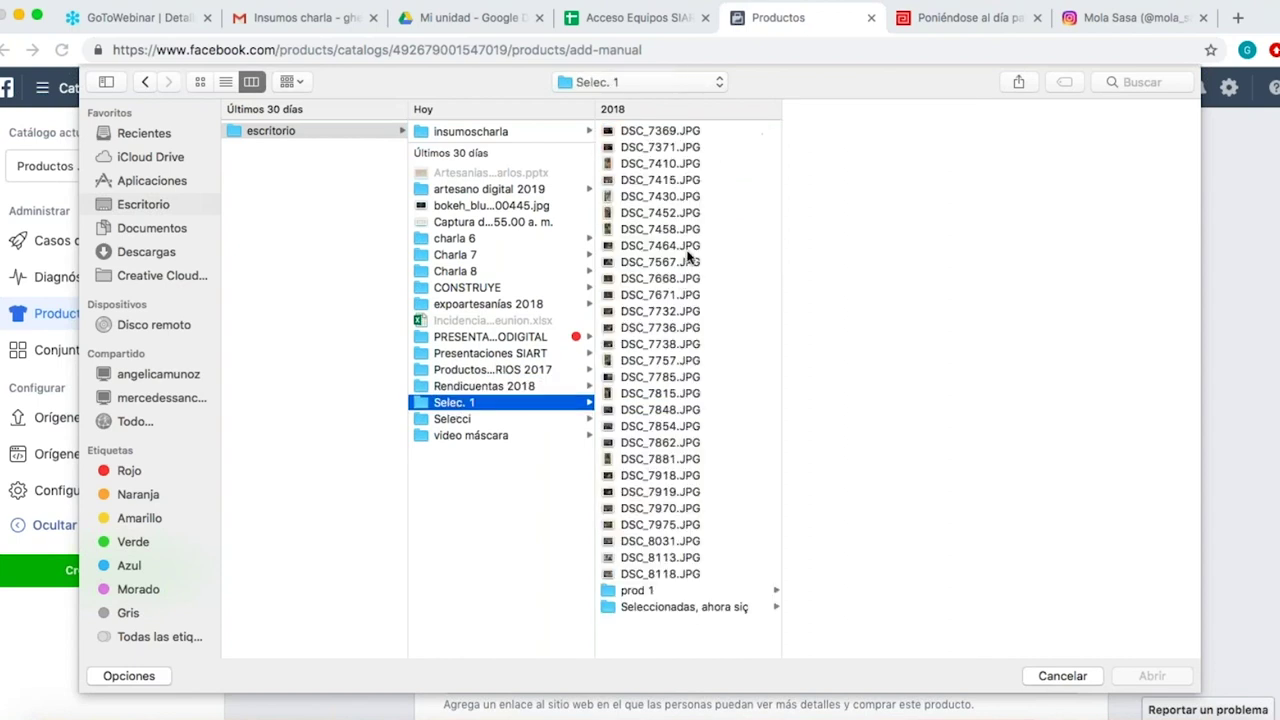
Upload DSC01304.JPG from the AGUADEÑO folder inside Selecci as the product's image.
click(469, 421)
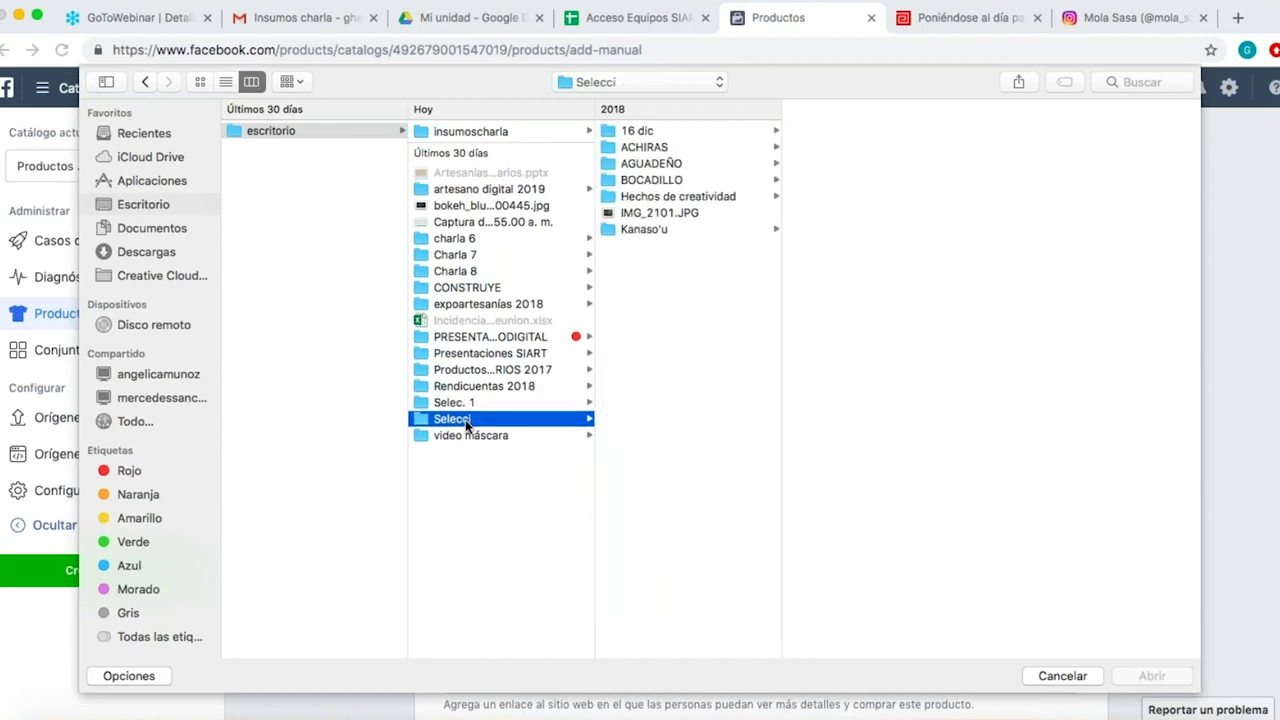
click(643, 164)
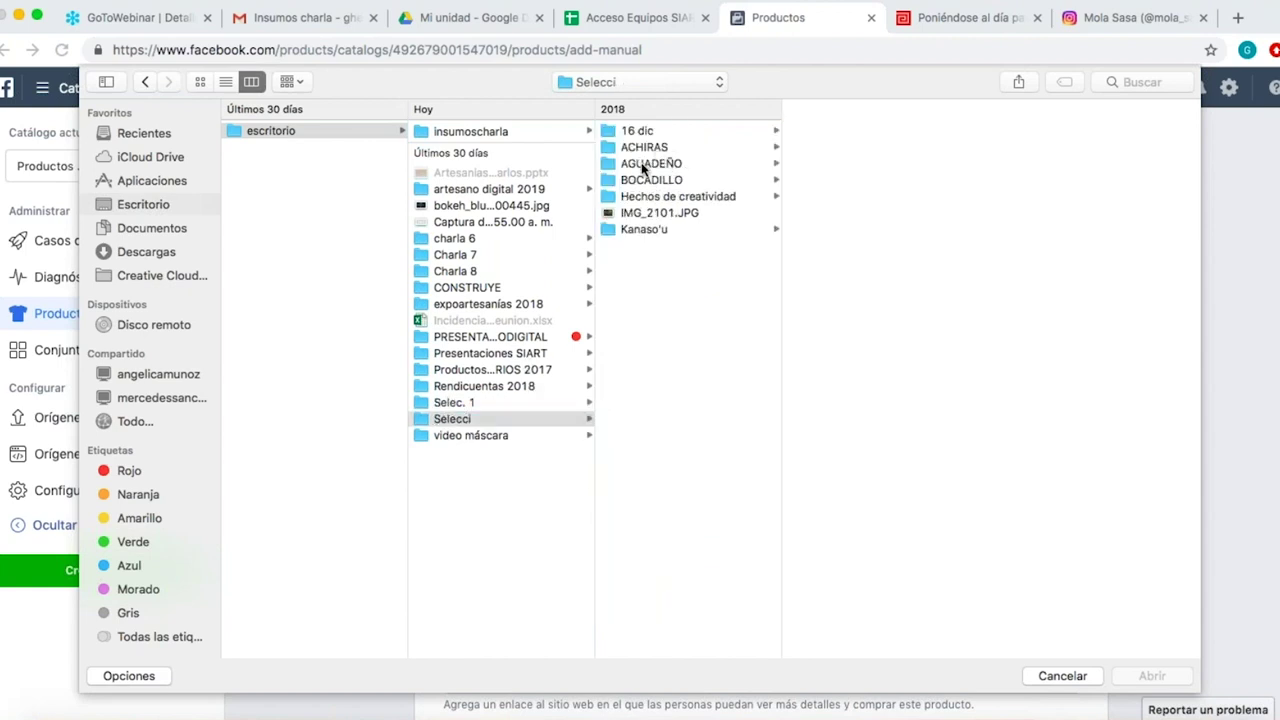
click(828, 163)
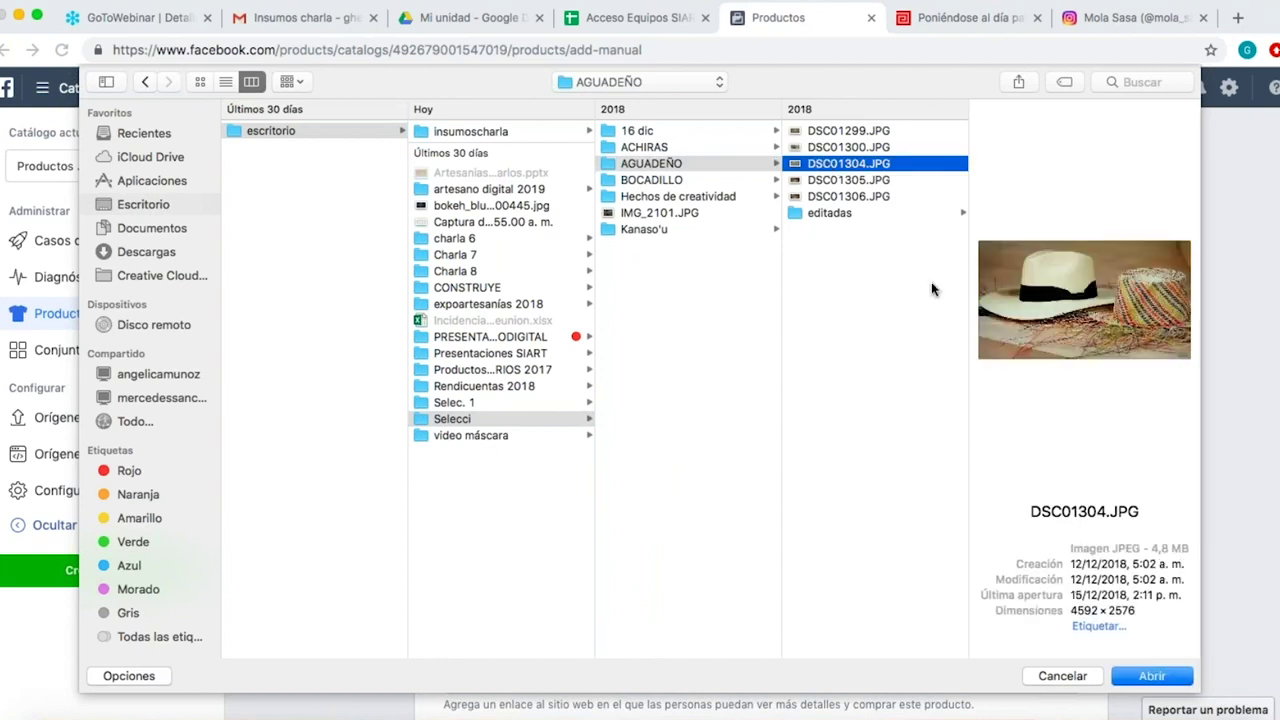
click(1152, 676)
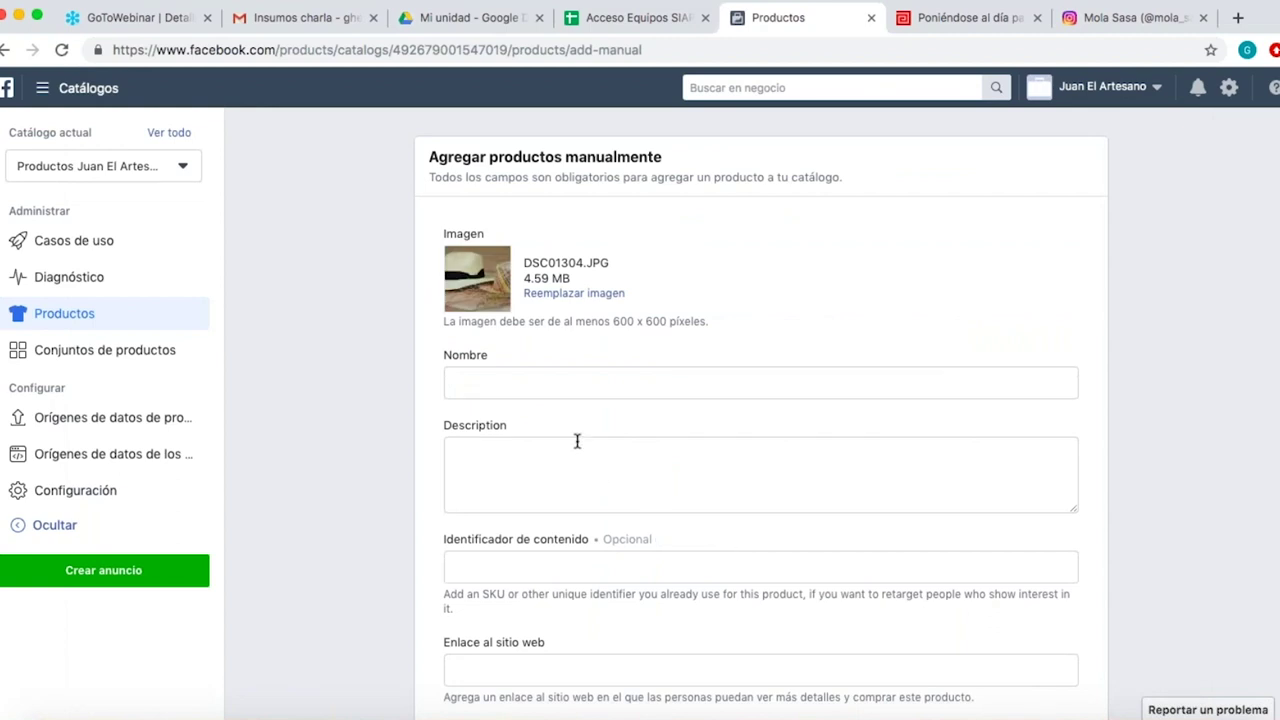
Find Facebook in a new browser tab, visit the Juan El Artesano page from the shortcuts and return to the product form.
click(1240, 20)
text(fa)
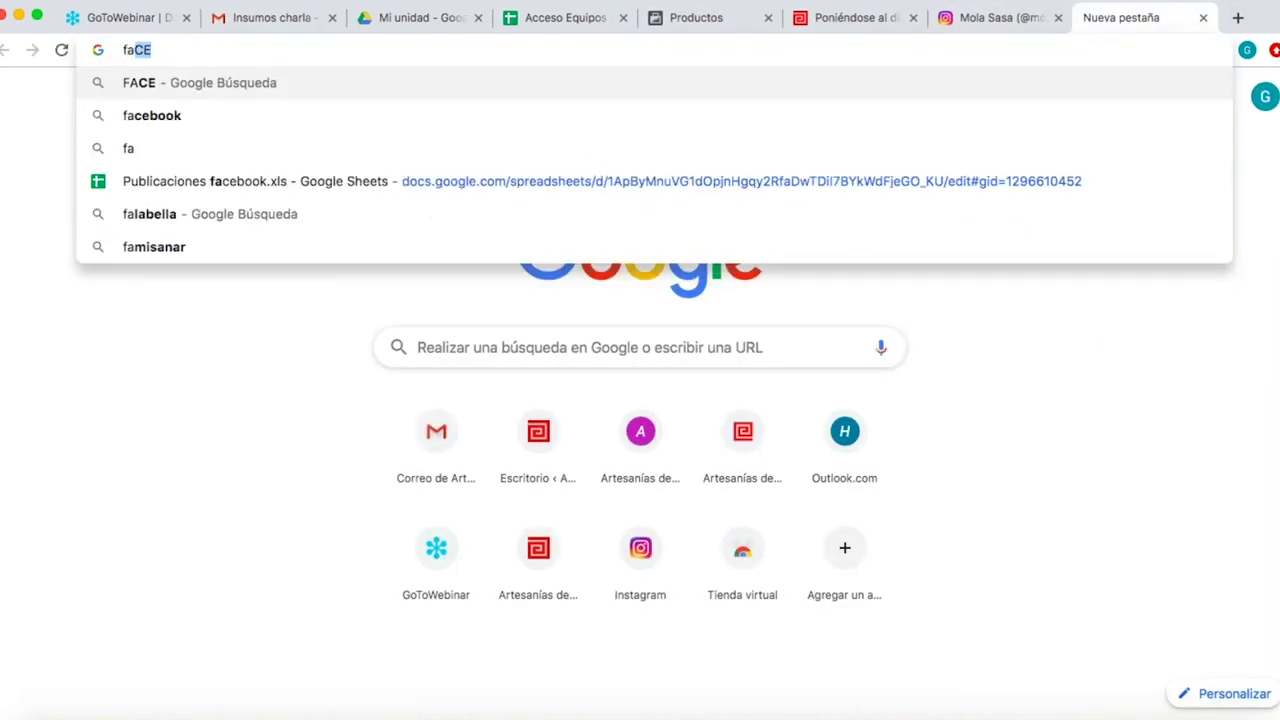
click(693, 113)
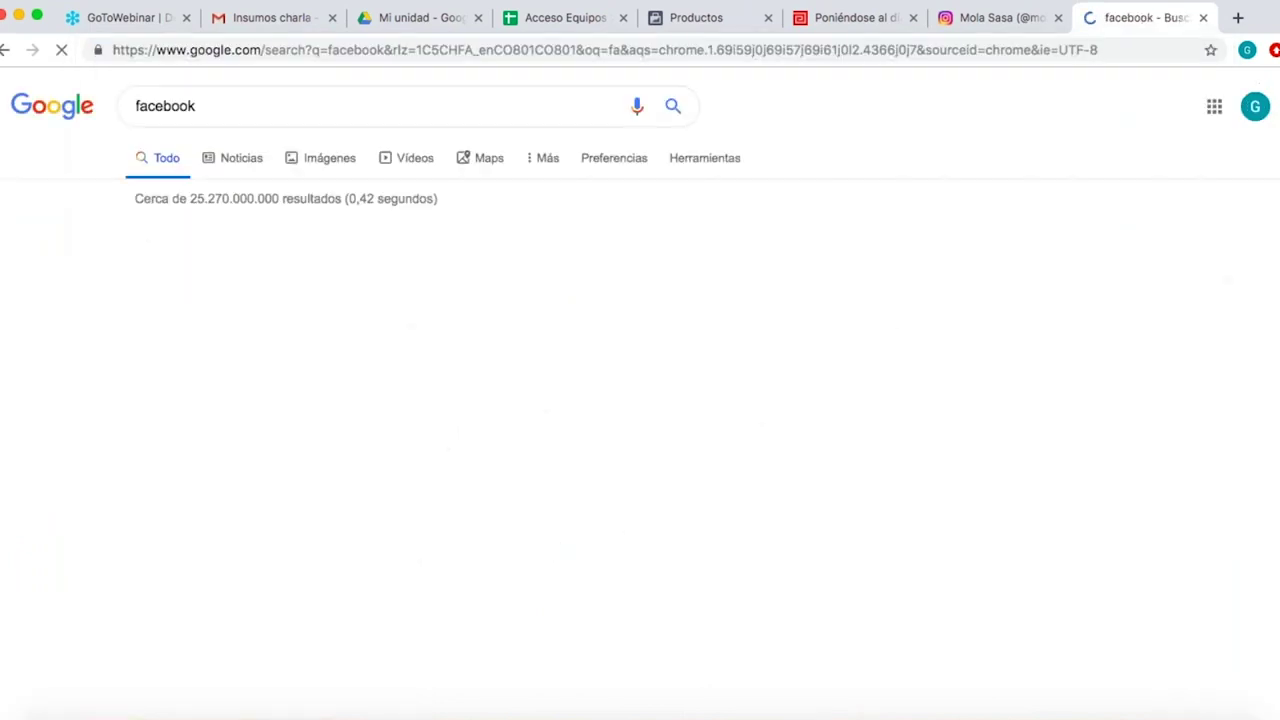
click(300, 242)
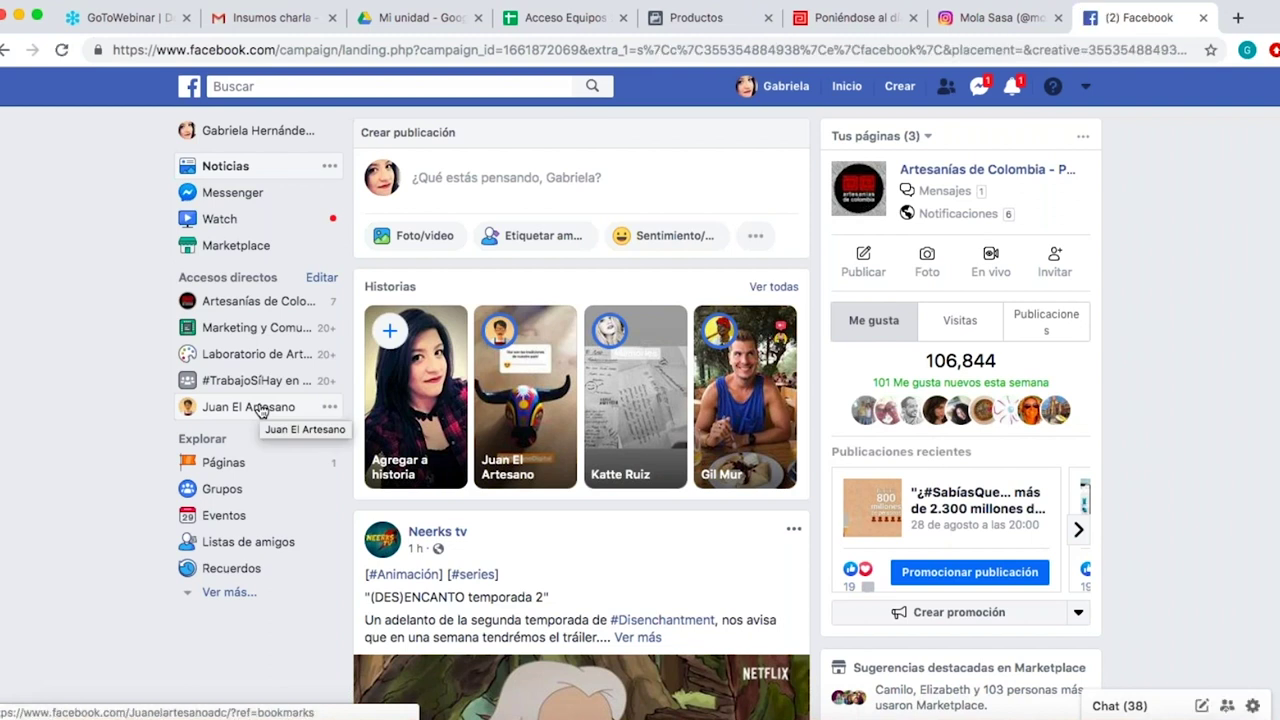
click(260, 407)
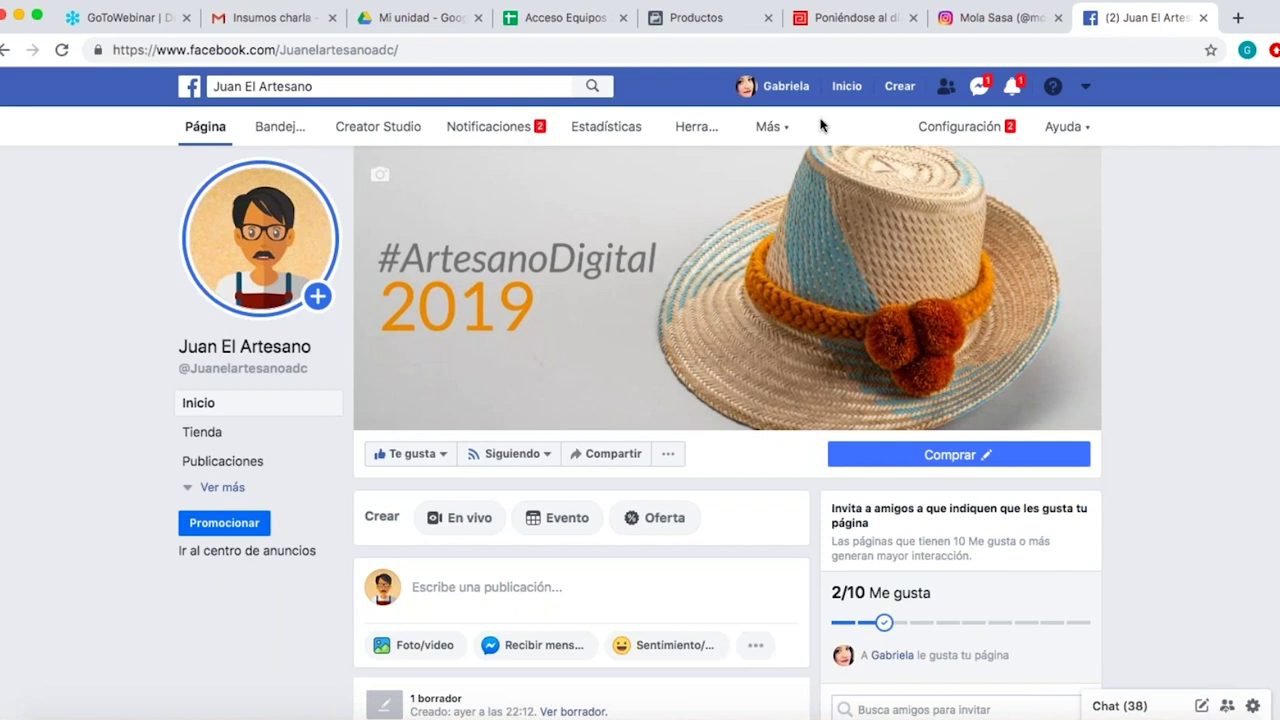
click(700, 22)
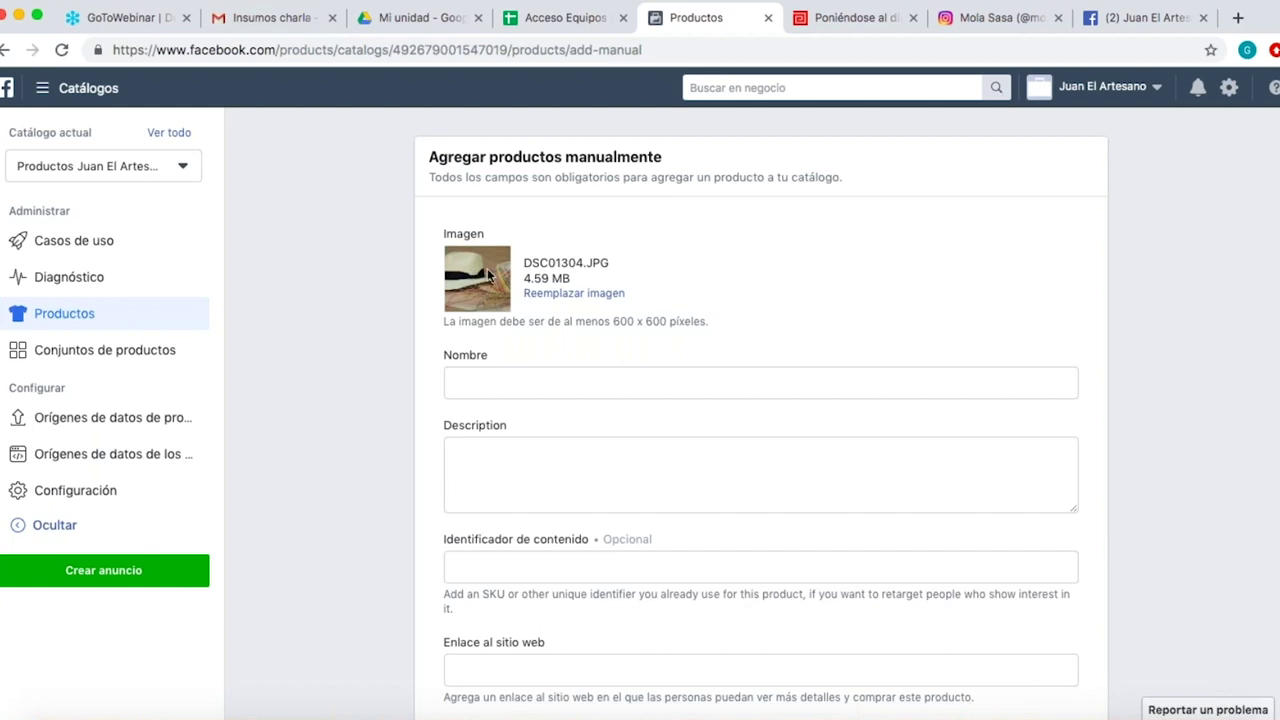
Enter Sombreros as the name of the new product.
click(470, 383)
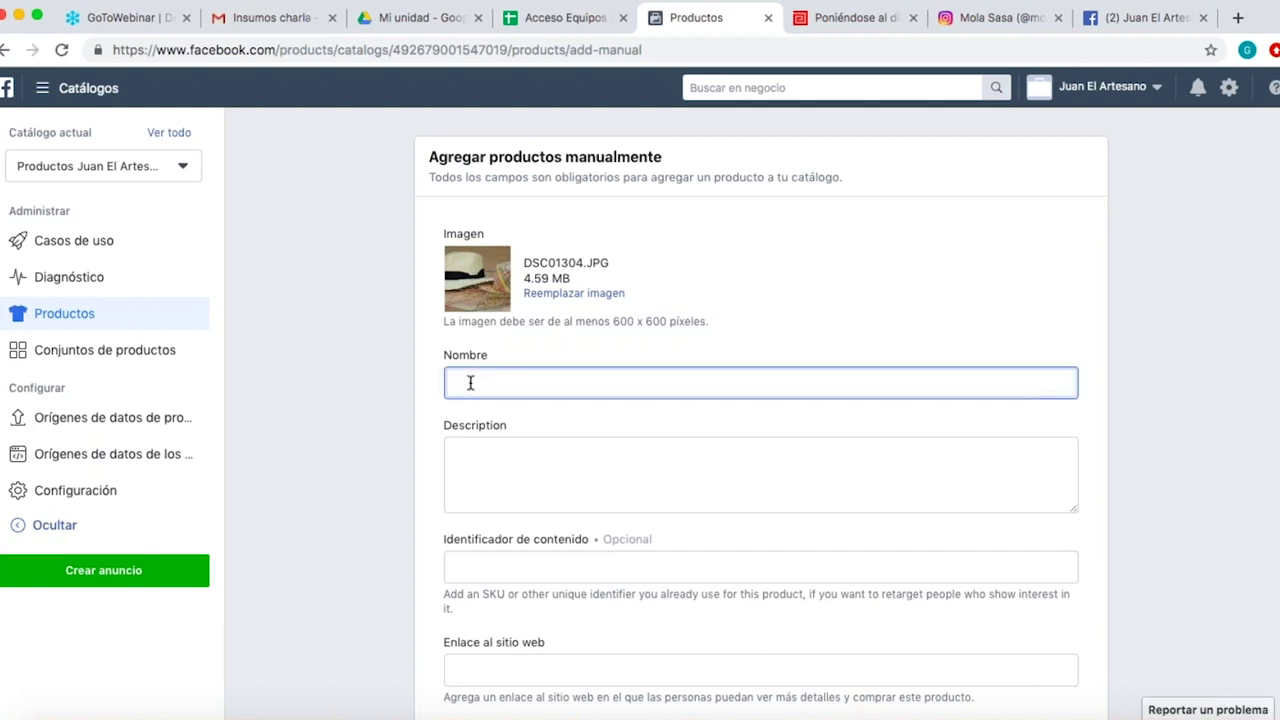
text(Sombre)
key(BackSpace)
key(BackSpace)
key(BackSpace)
text(ombreros)
Describe the product as "Sombreros elaborados en iraca.".
click(480, 475)
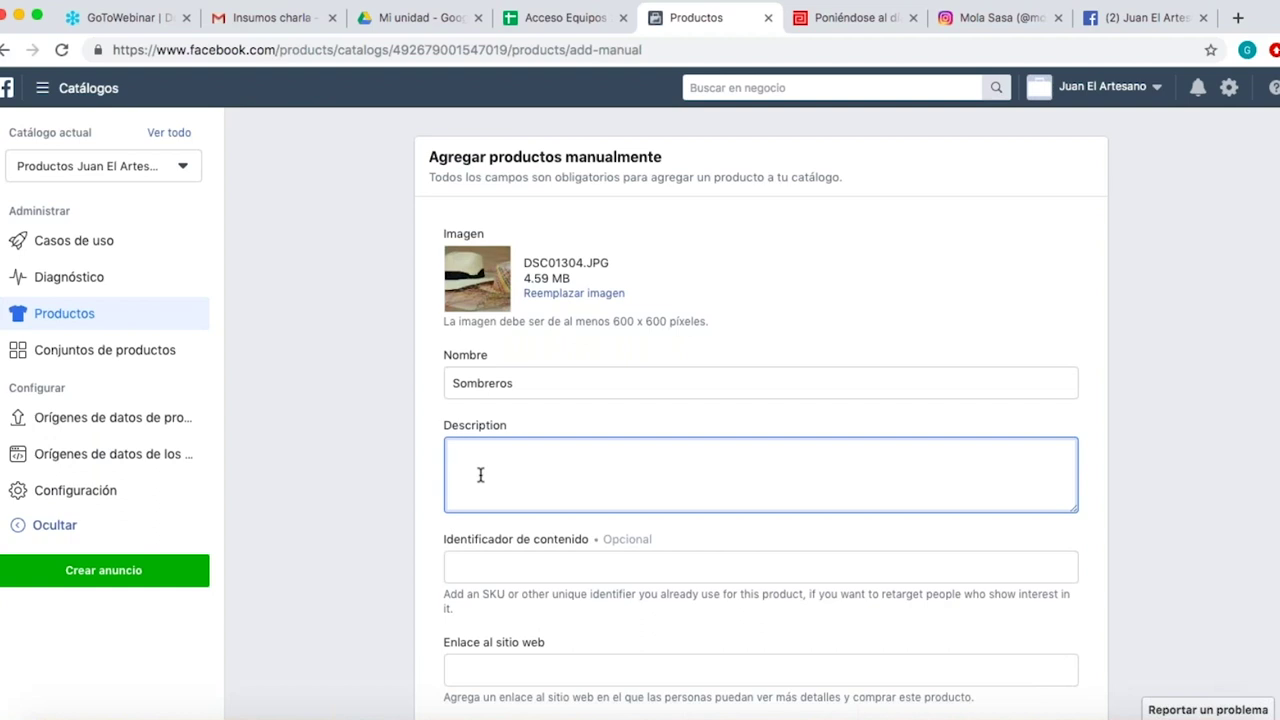
text(sombreros elaborat)
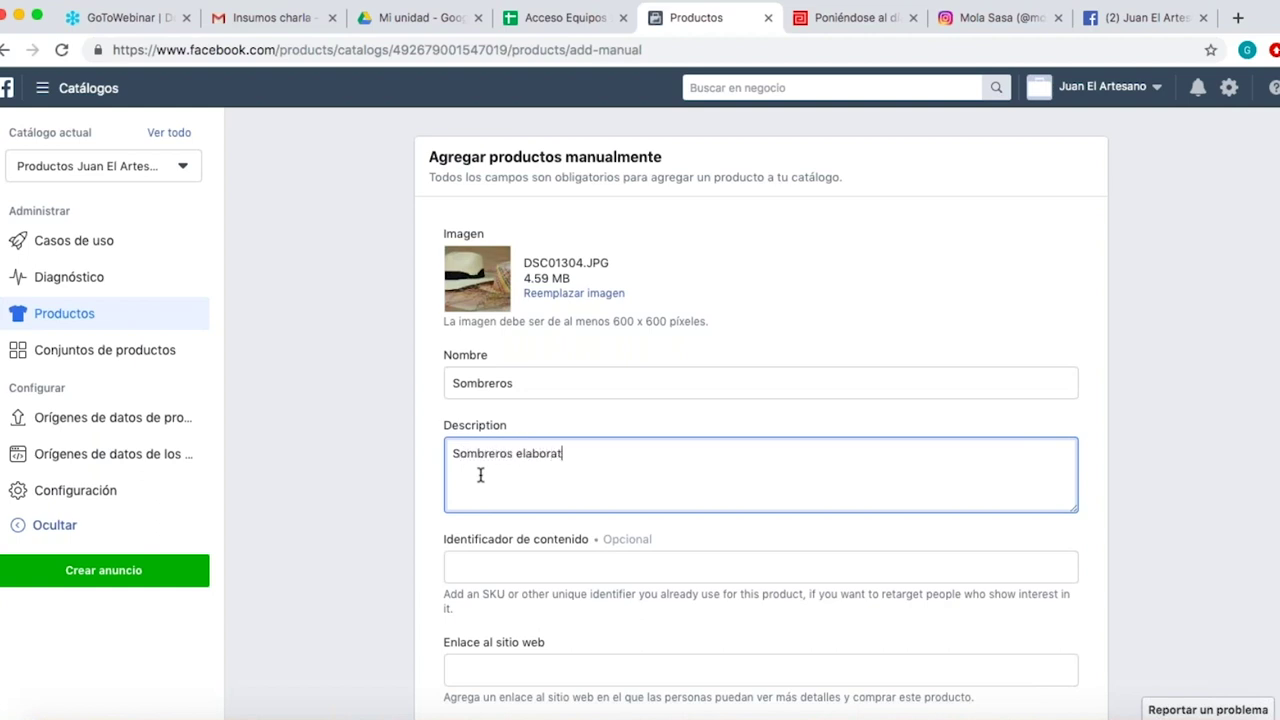
key(BackSpace)
text(dos en iraca.)
click(475, 568)
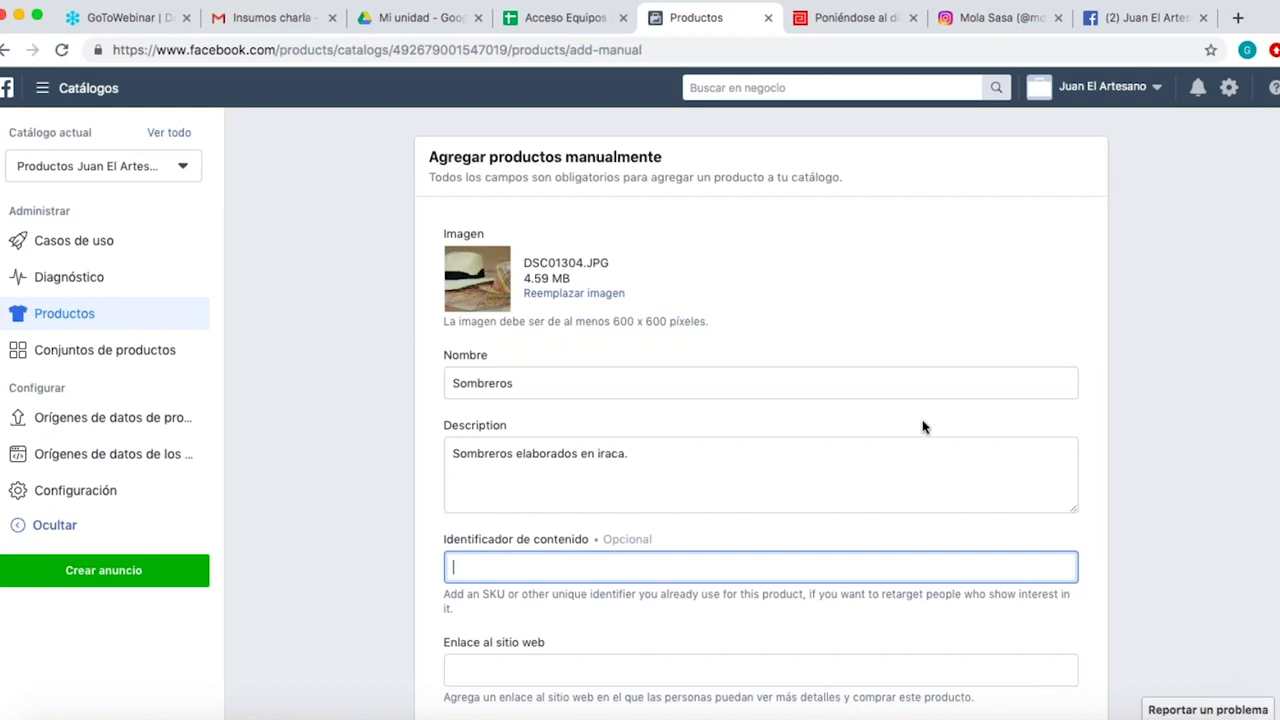
Set the product's price to $1 in COP – Peso colombiano and try to add the product to the catalogue.
scroll(923, 427, down, 4)
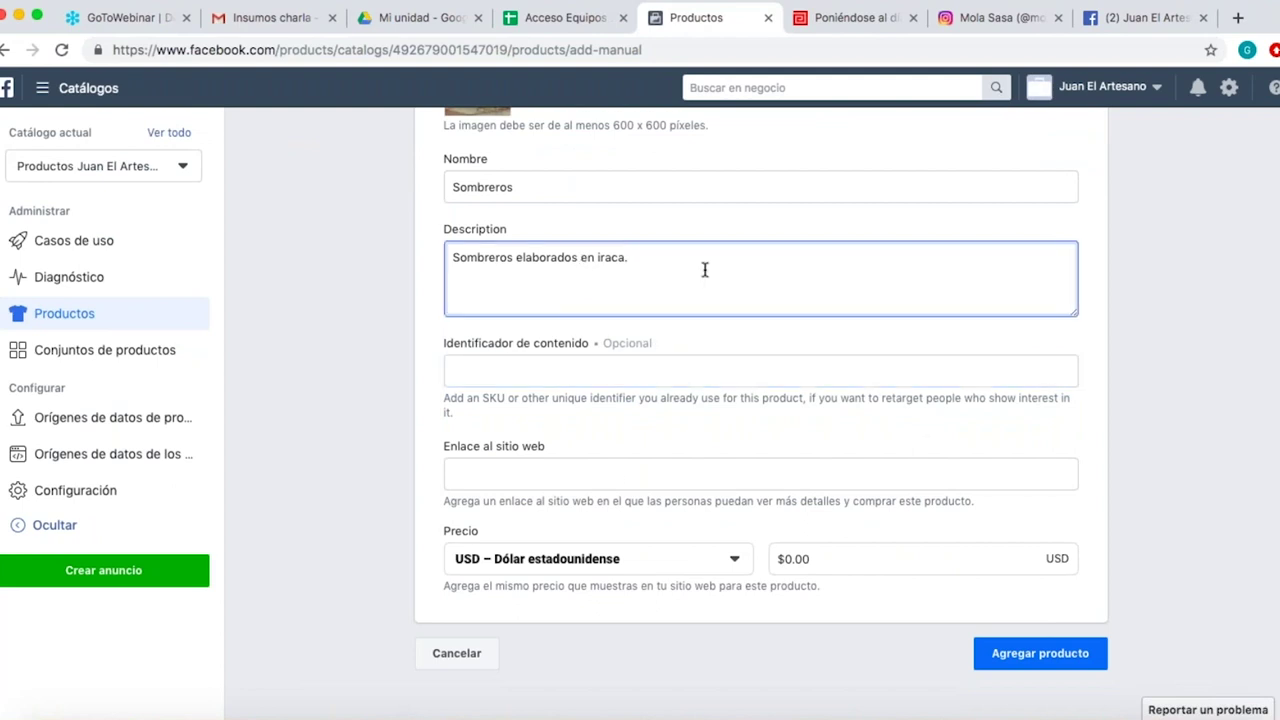
click(720, 563)
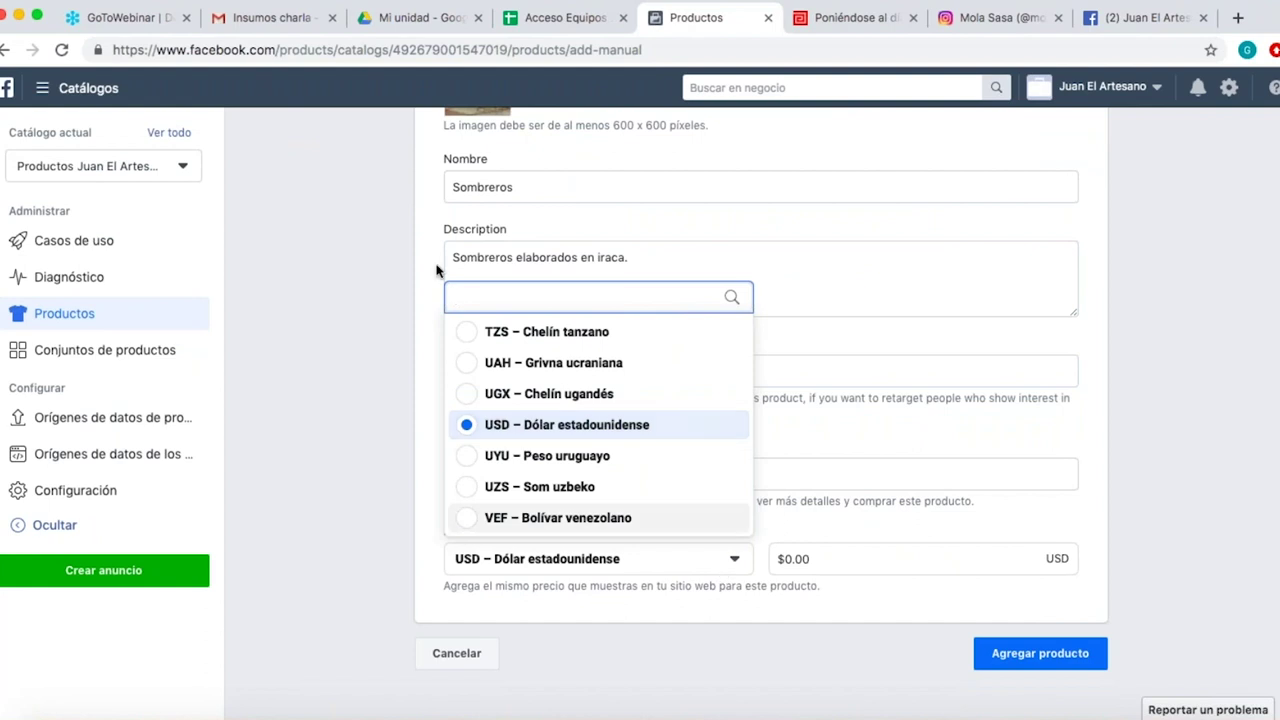
text(cop)
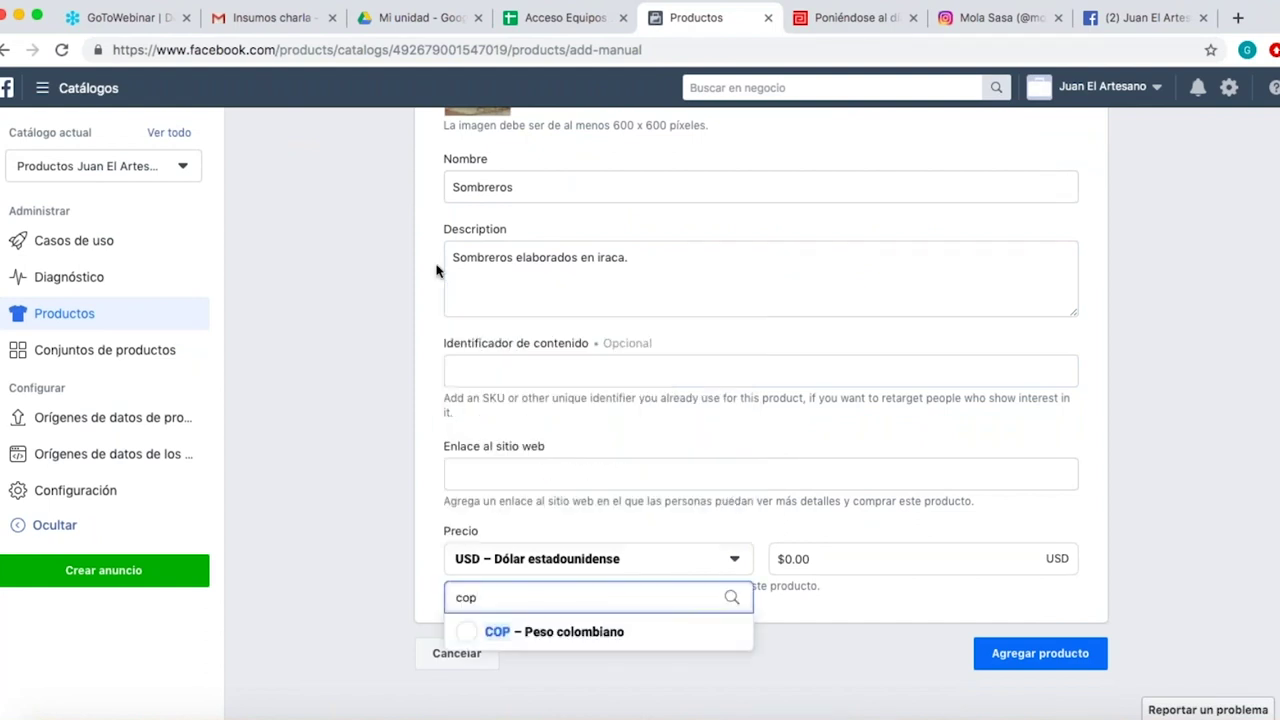
click(548, 634)
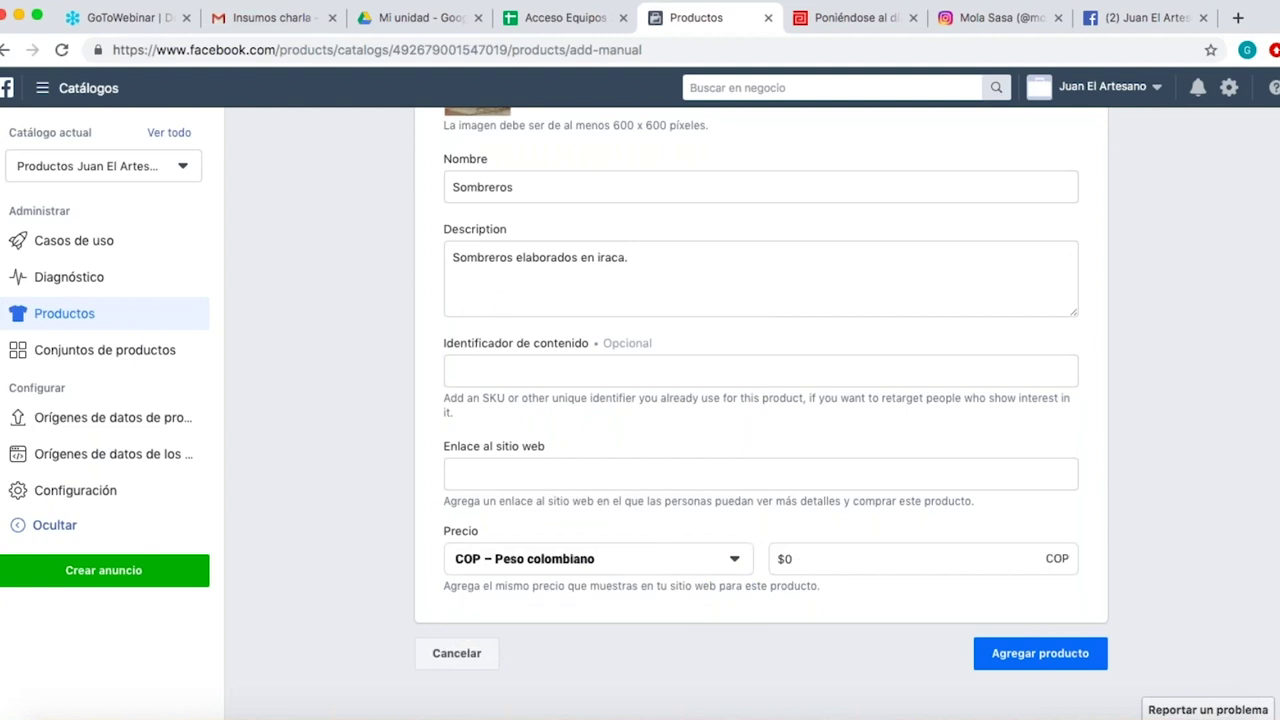
click(810, 563)
key(BackSpace)
text(1)
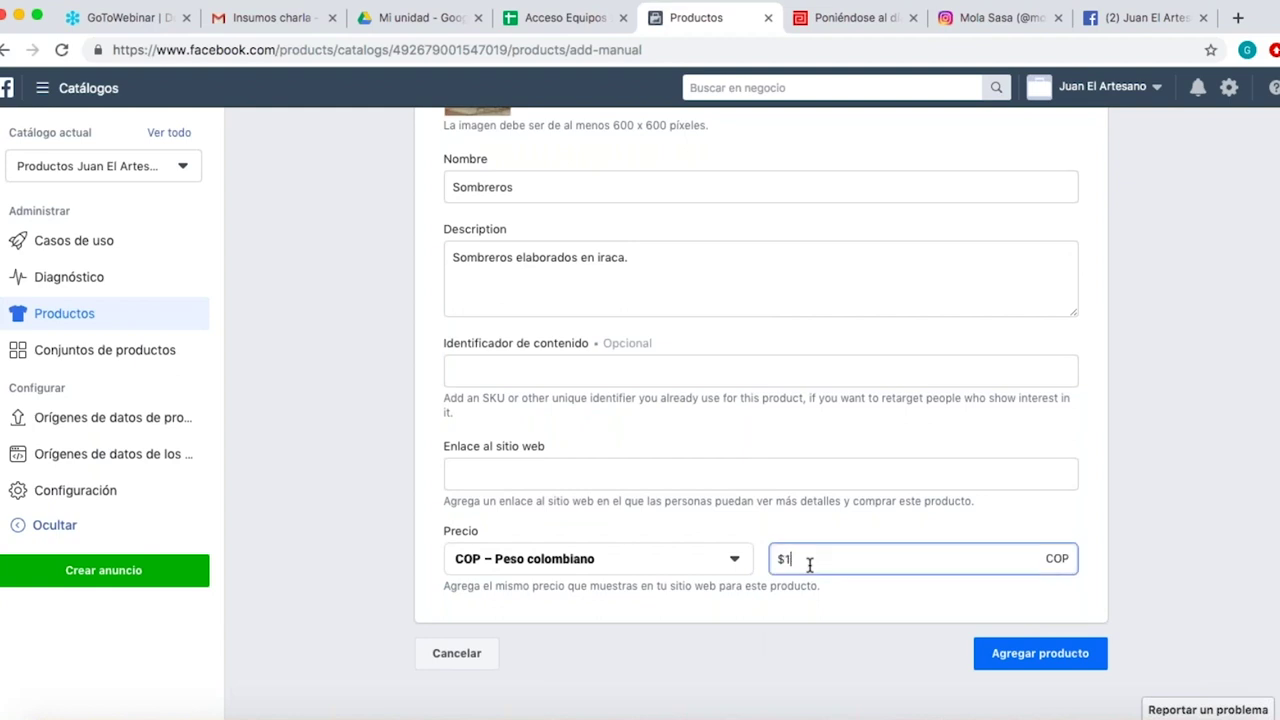
click(899, 621)
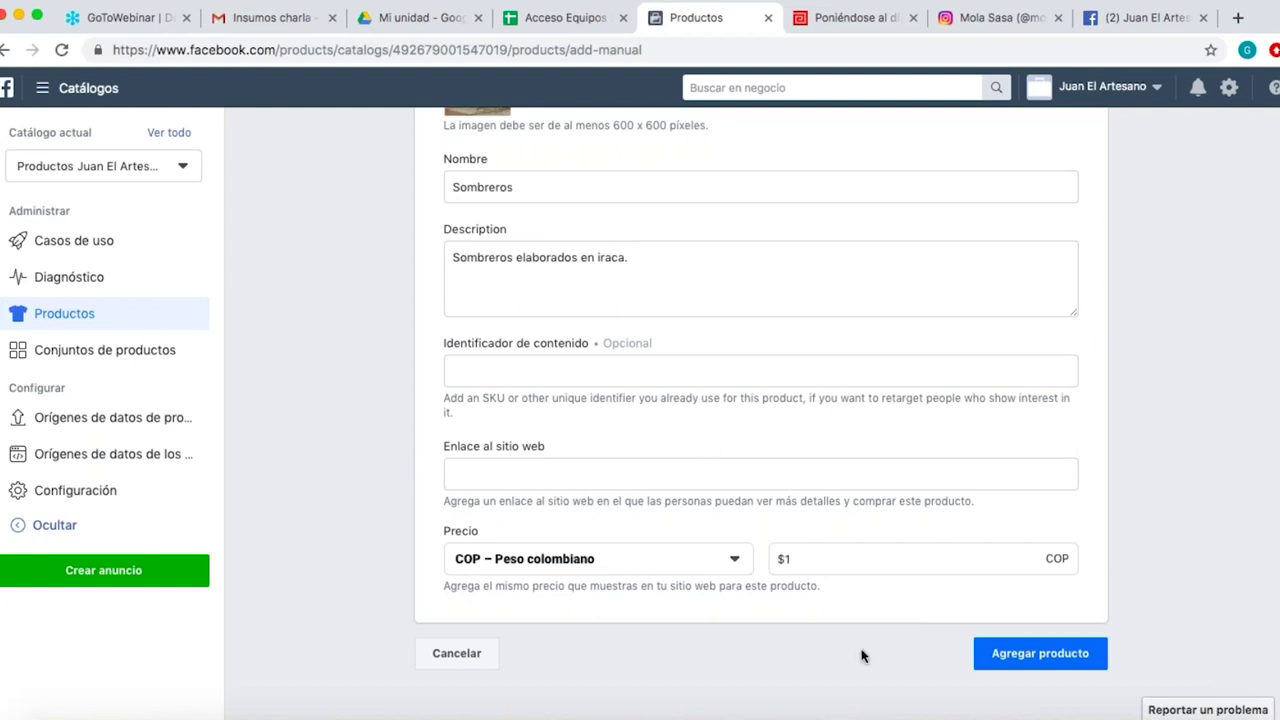
click(1015, 660)
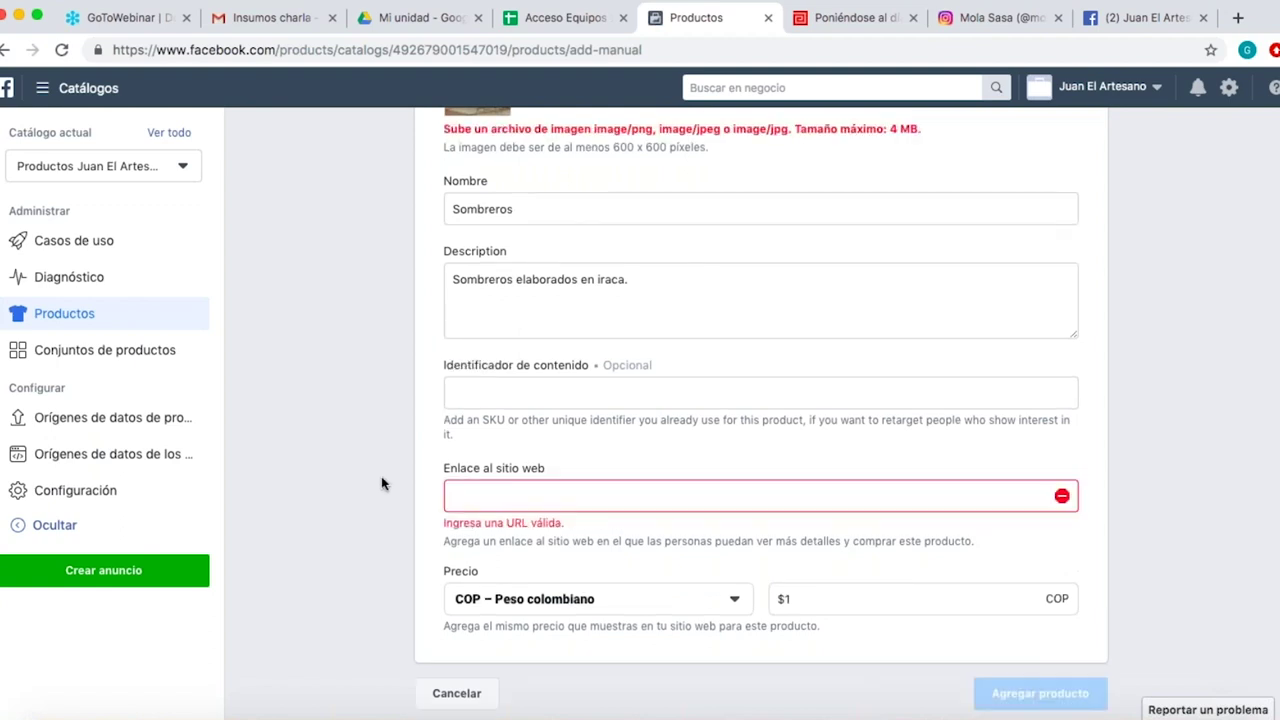
Go to the Tienda section of the Juan El Artesano page and find the Prueba Artesano Digital collection.
click(478, 493)
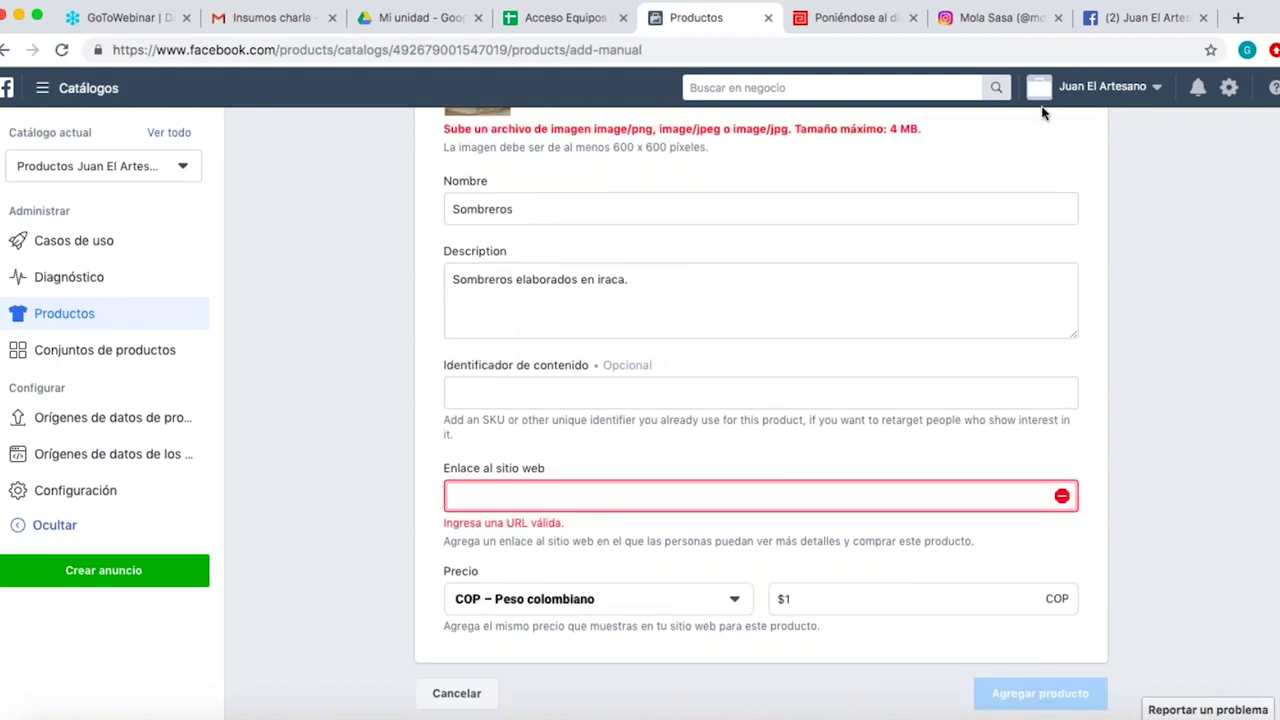
click(1110, 23)
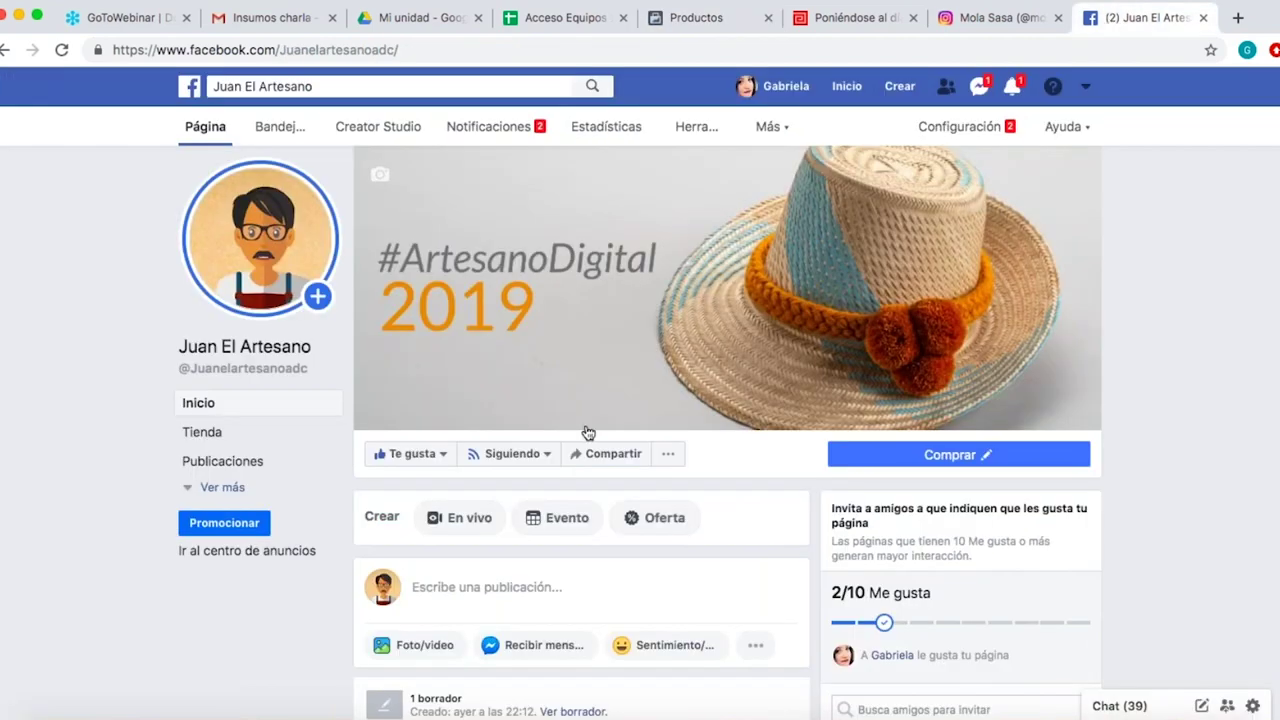
click(207, 432)
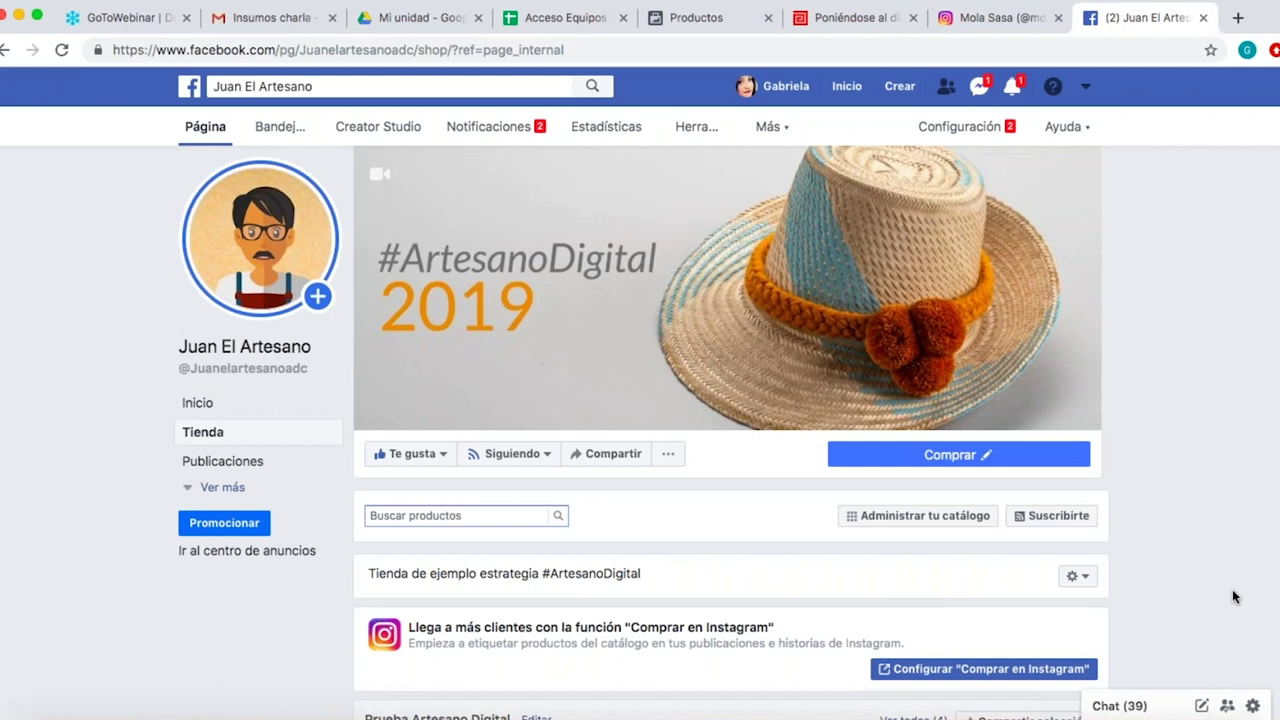
scroll(1233, 597, down, 2)
scroll(1233, 597, down, 5)
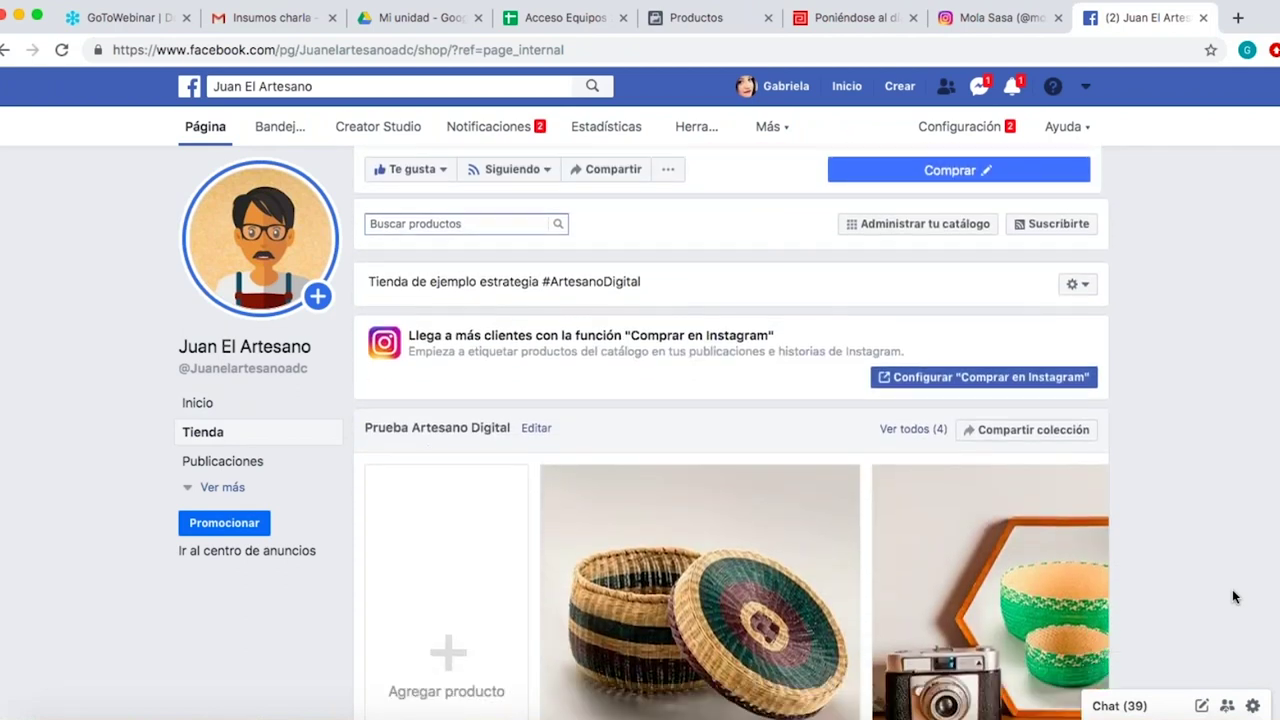
scroll(1233, 597, down, 1)
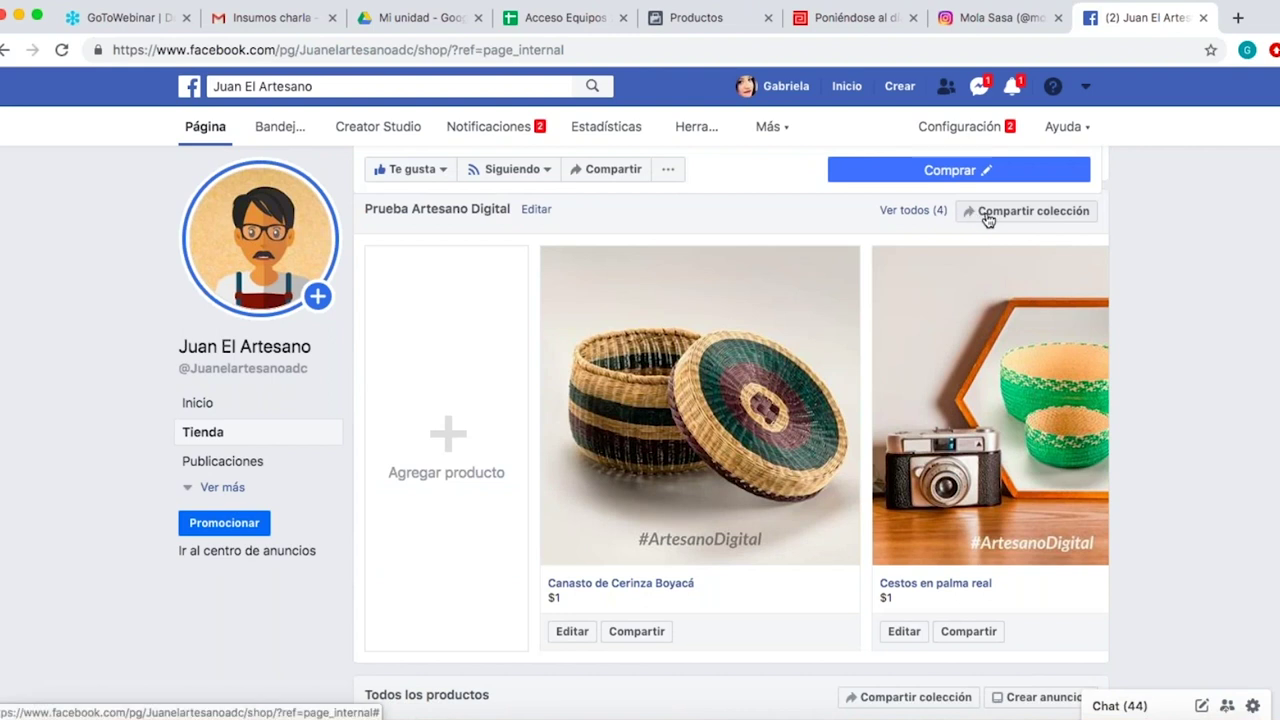
Check the sharing options of the Prueba Artesano Digital collection without publishing, and browse more of its products.
click(1027, 210)
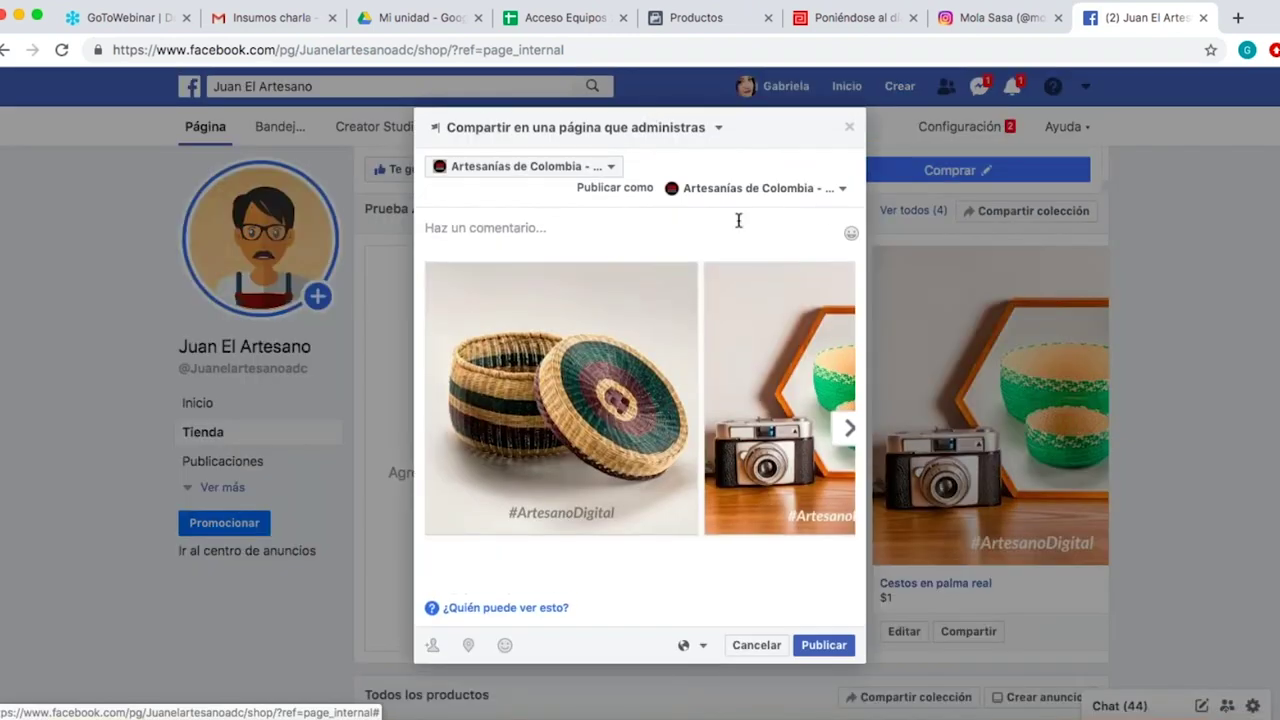
click(850, 128)
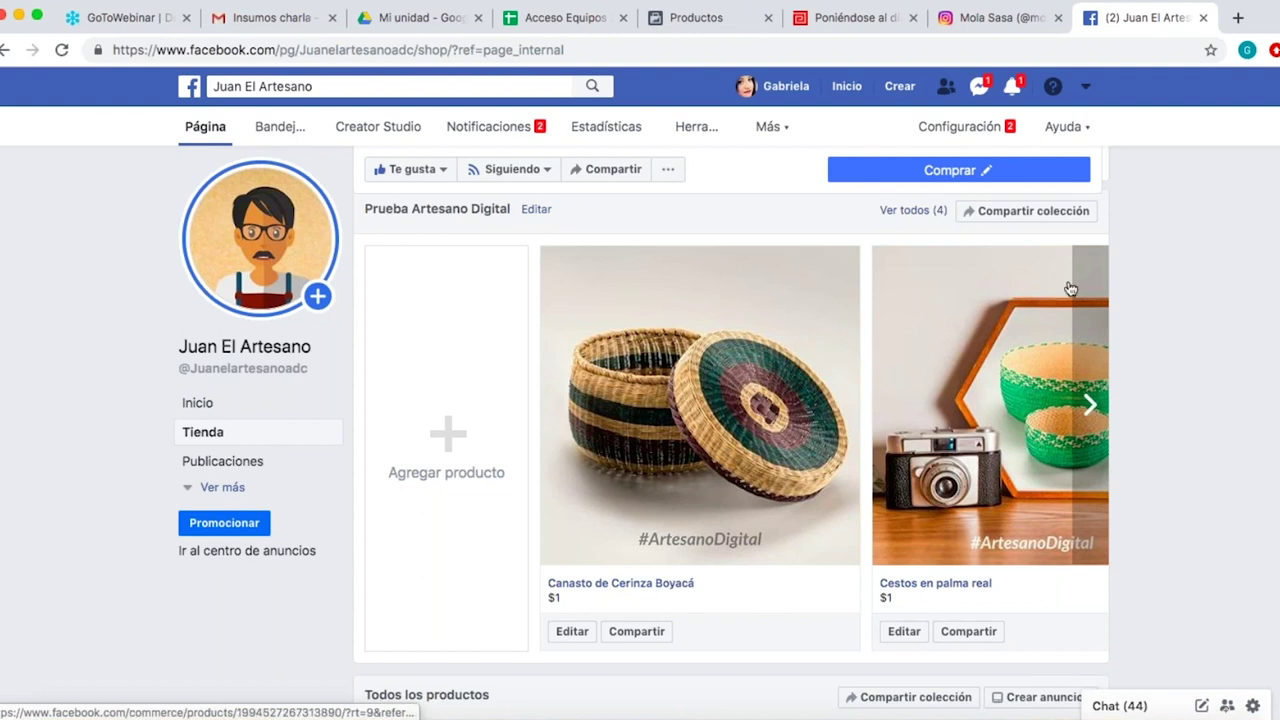
click(1086, 408)
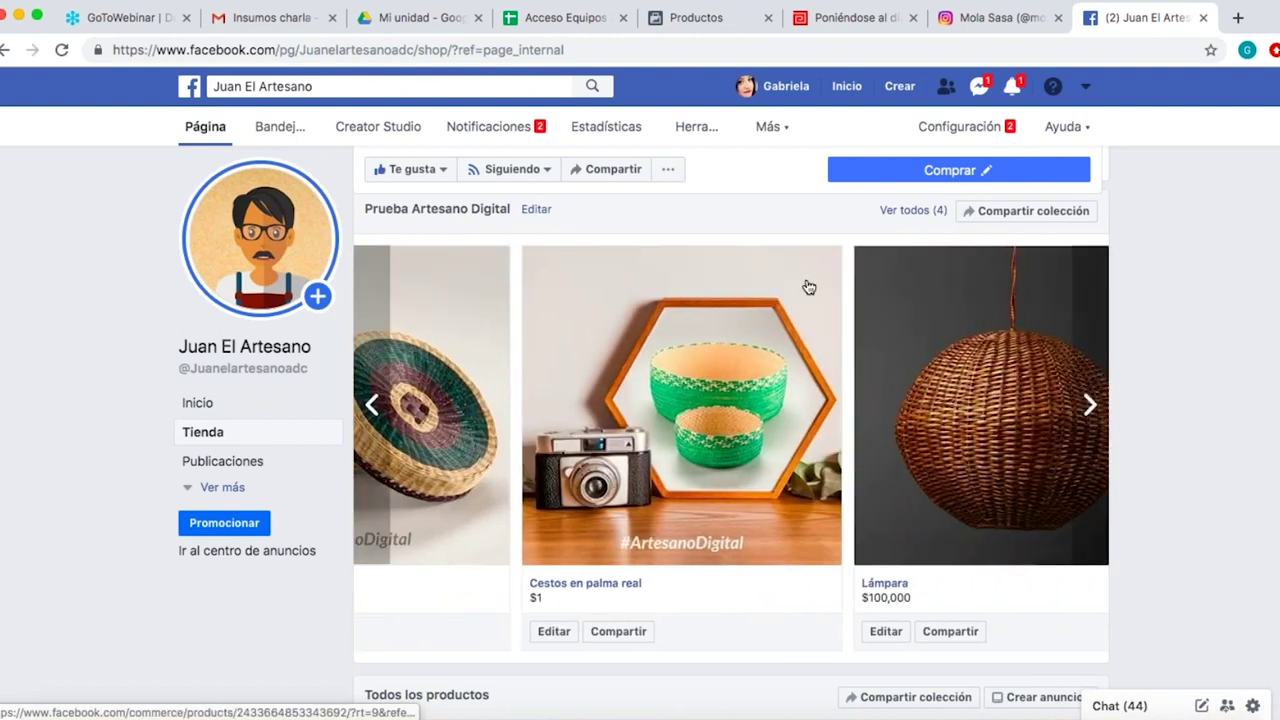
Copy the web address of the full Prueba Artesano Digital collection into the product's Enlace al sitio web and try to add the product.
click(903, 211)
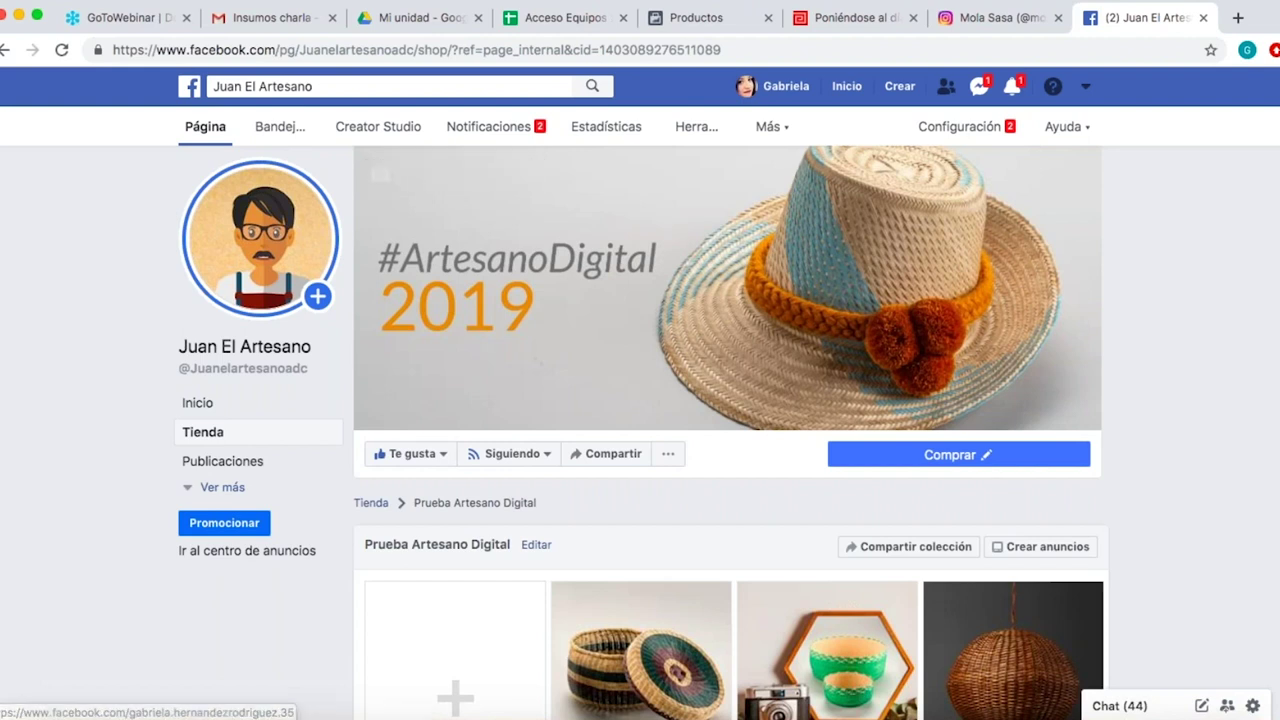
click(740, 52)
key(super+c)
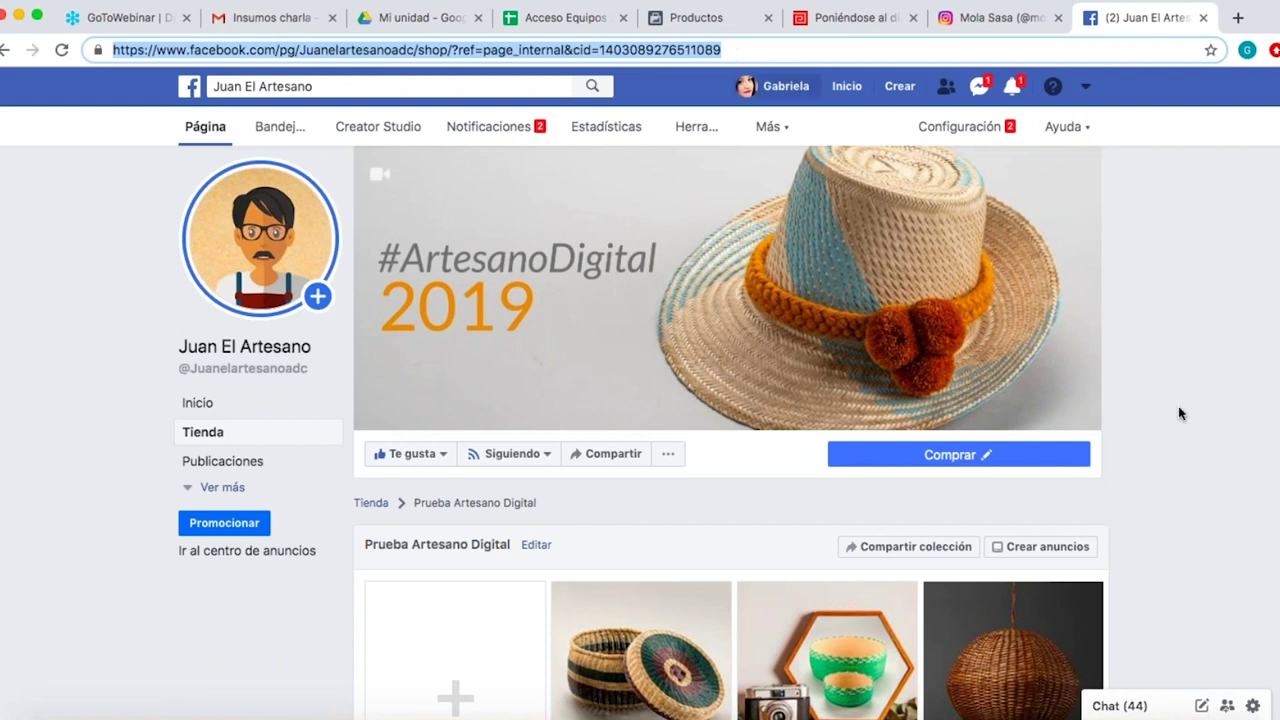
click(690, 18)
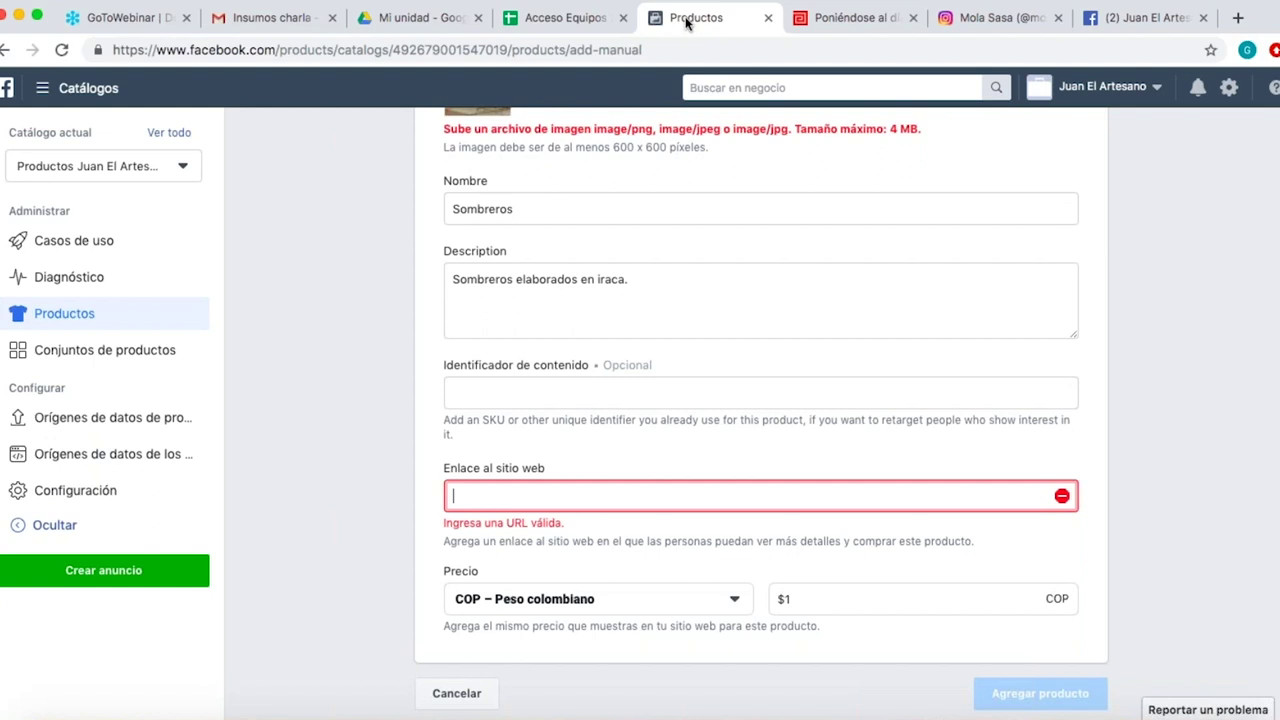
key(super+v)
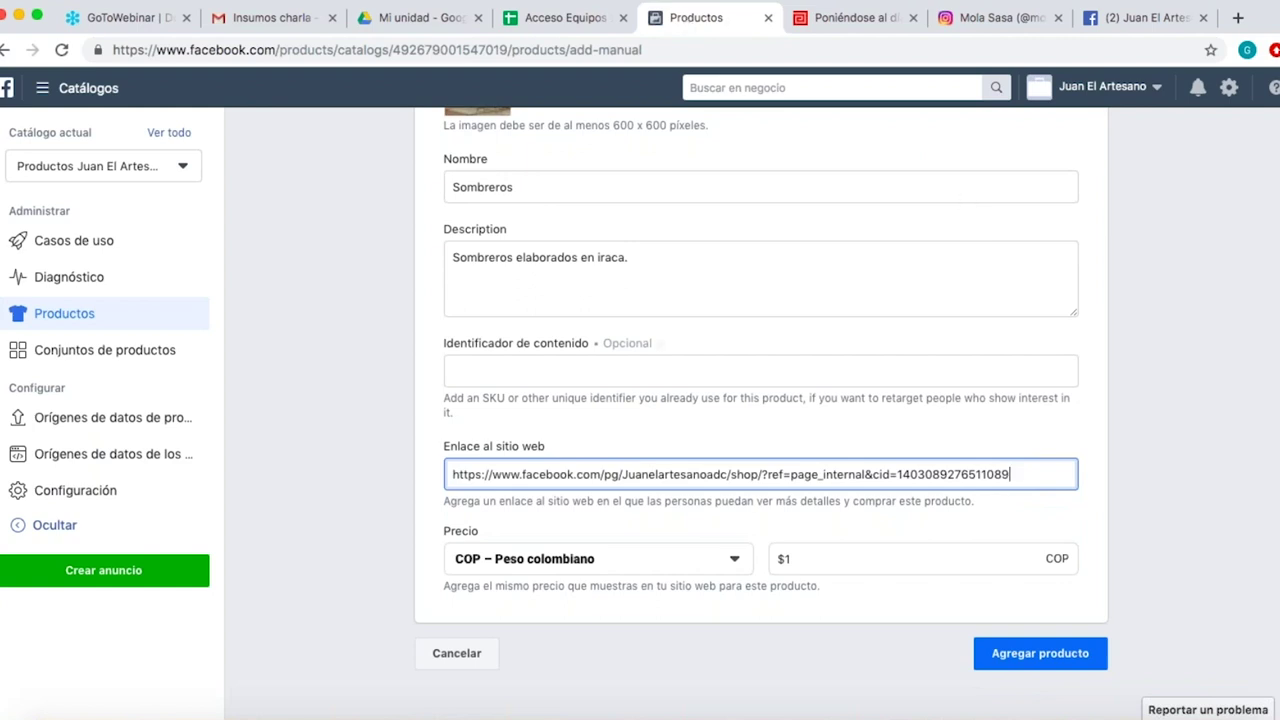
click(1013, 660)
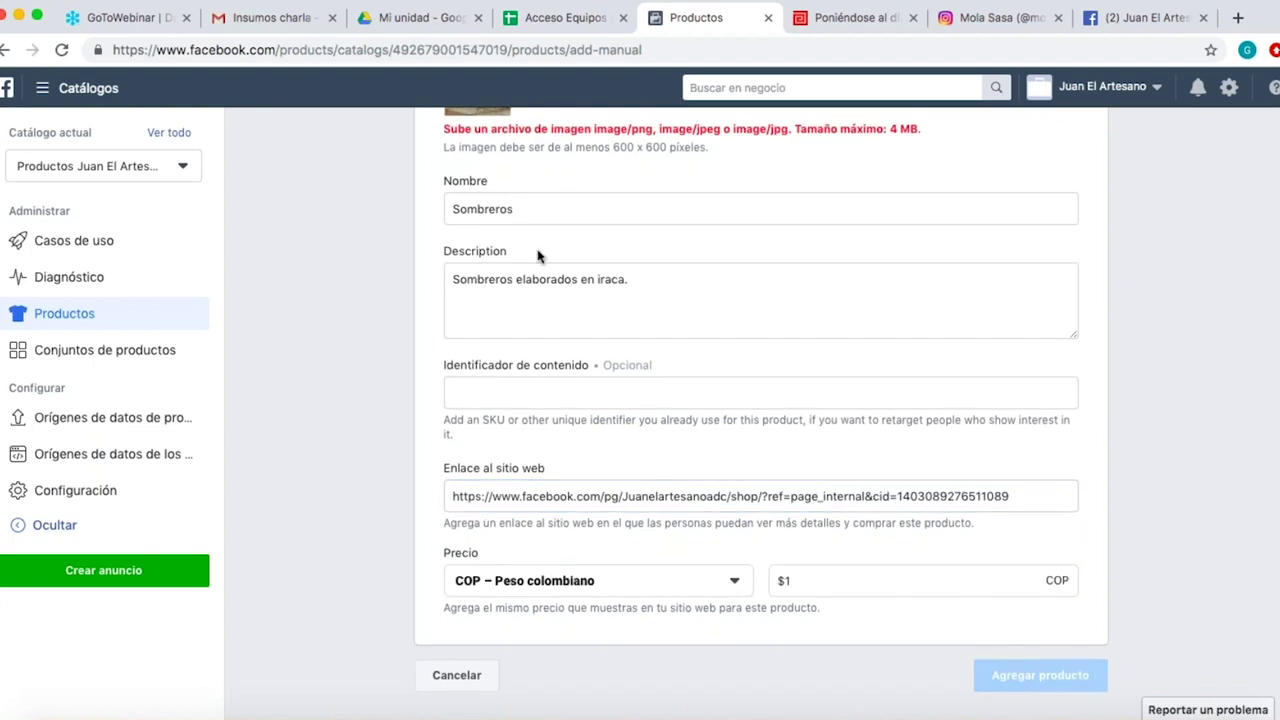
Replace the product's image with 5. Artesano digital.jpg from the insumoscharla folder inside escritorio.
scroll(537, 256, up, 4)
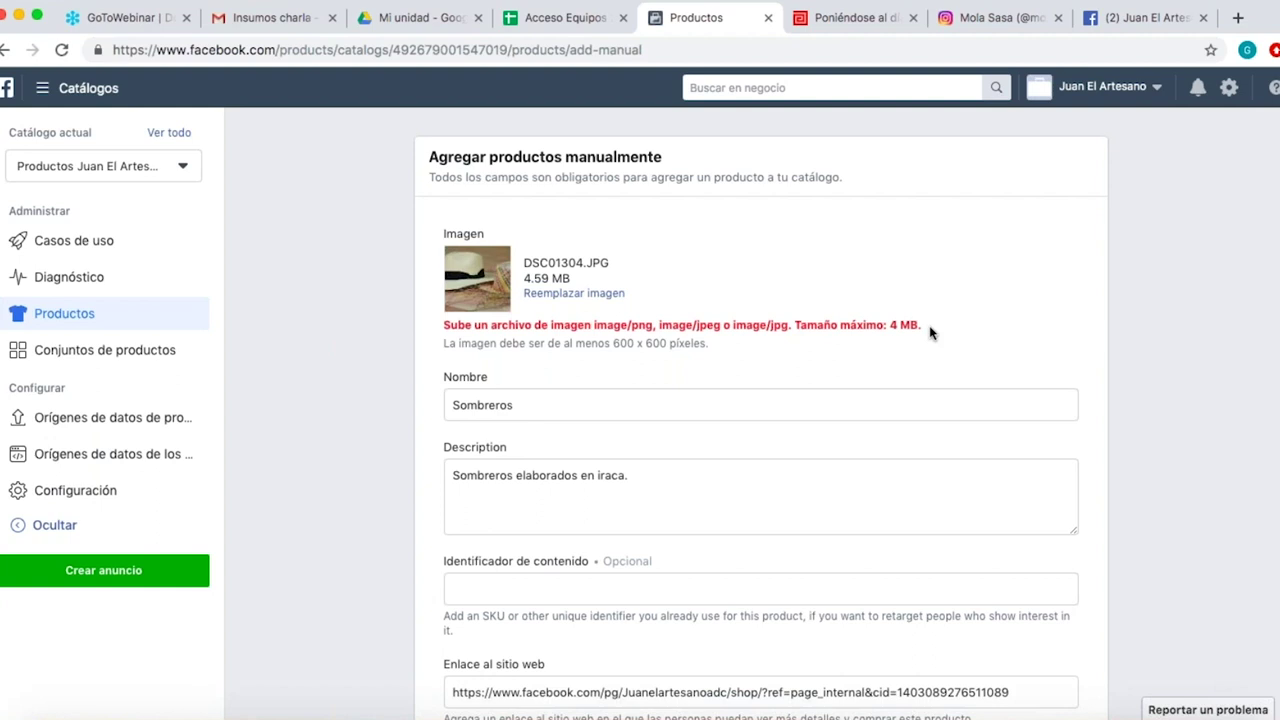
click(540, 300)
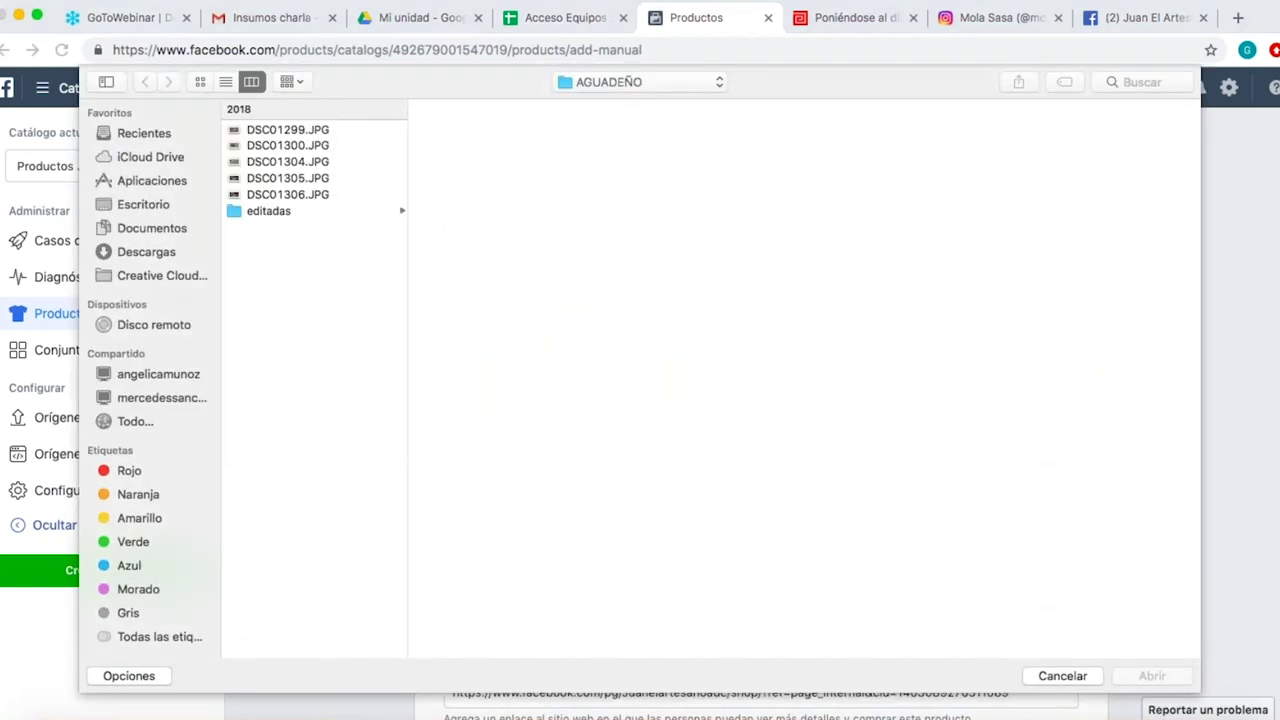
click(137, 209)
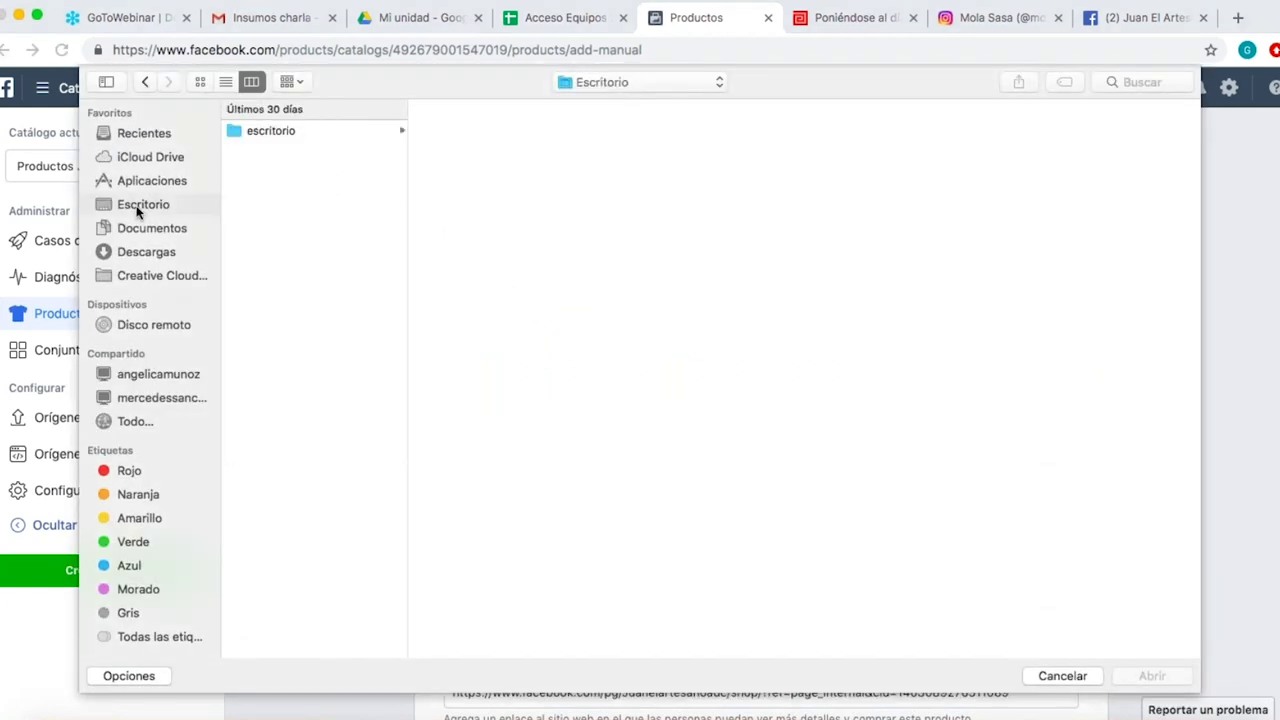
click(400, 133)
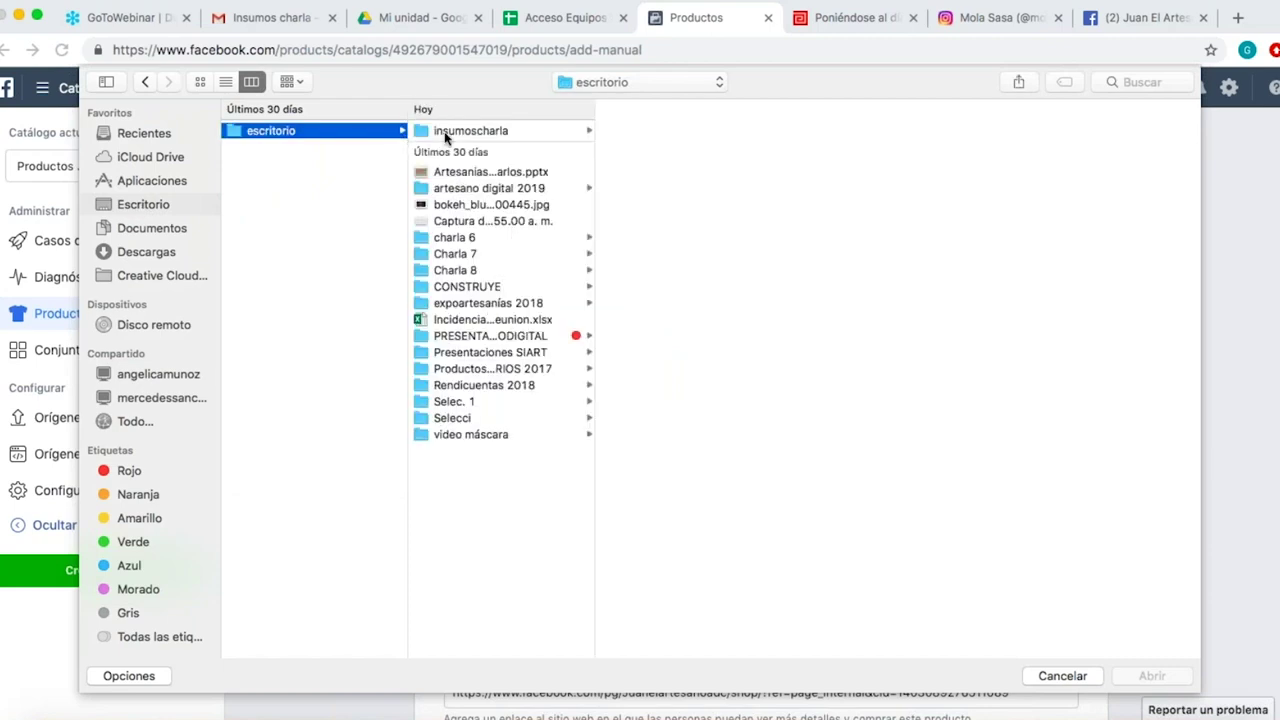
click(445, 132)
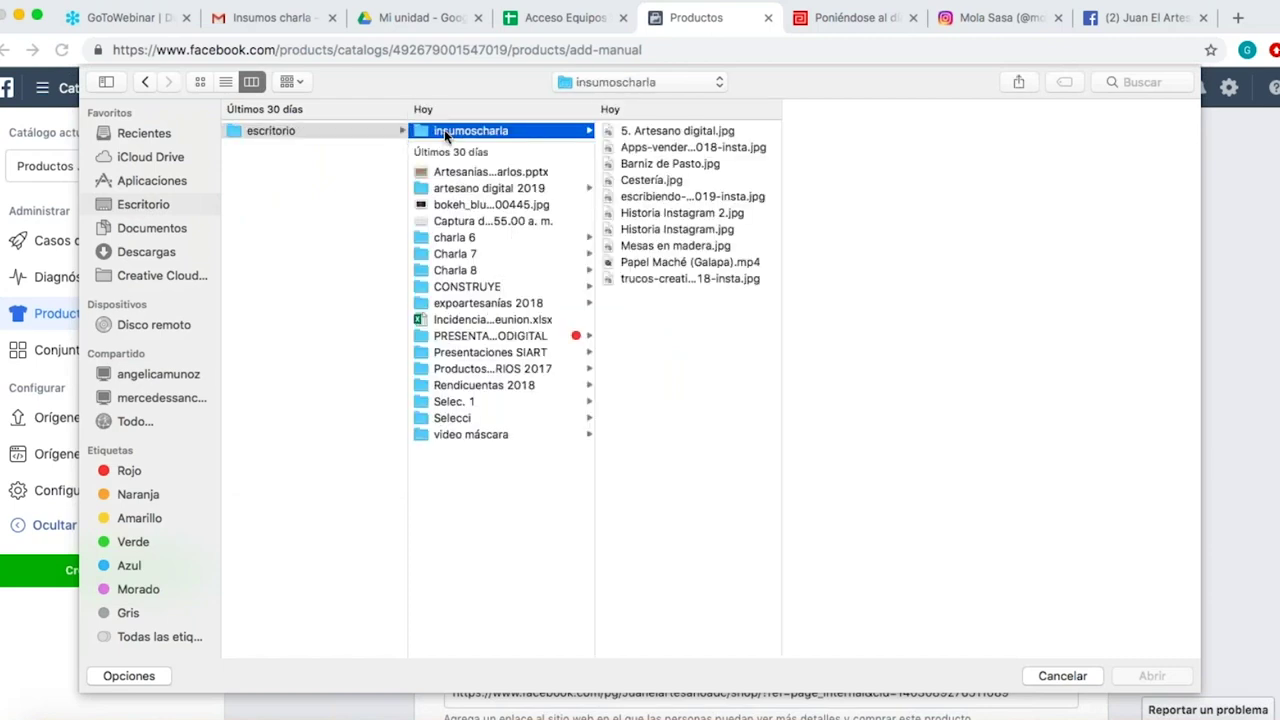
click(615, 135)
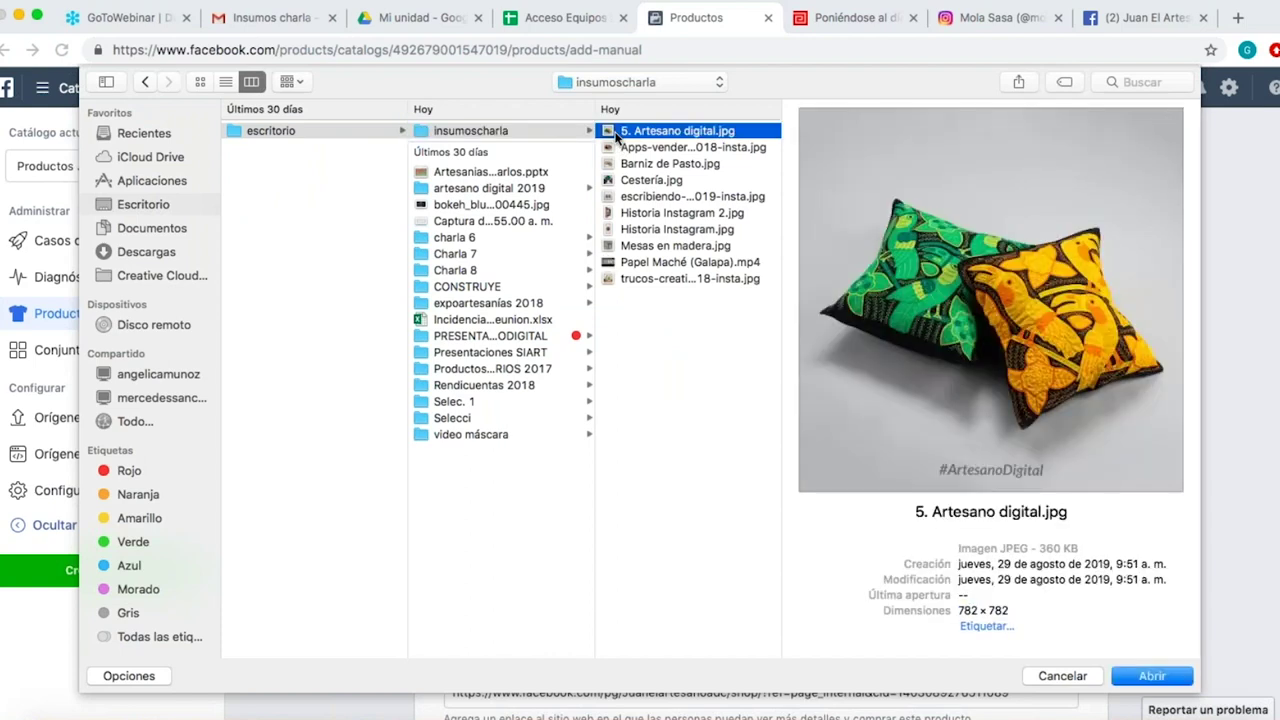
click(1143, 678)
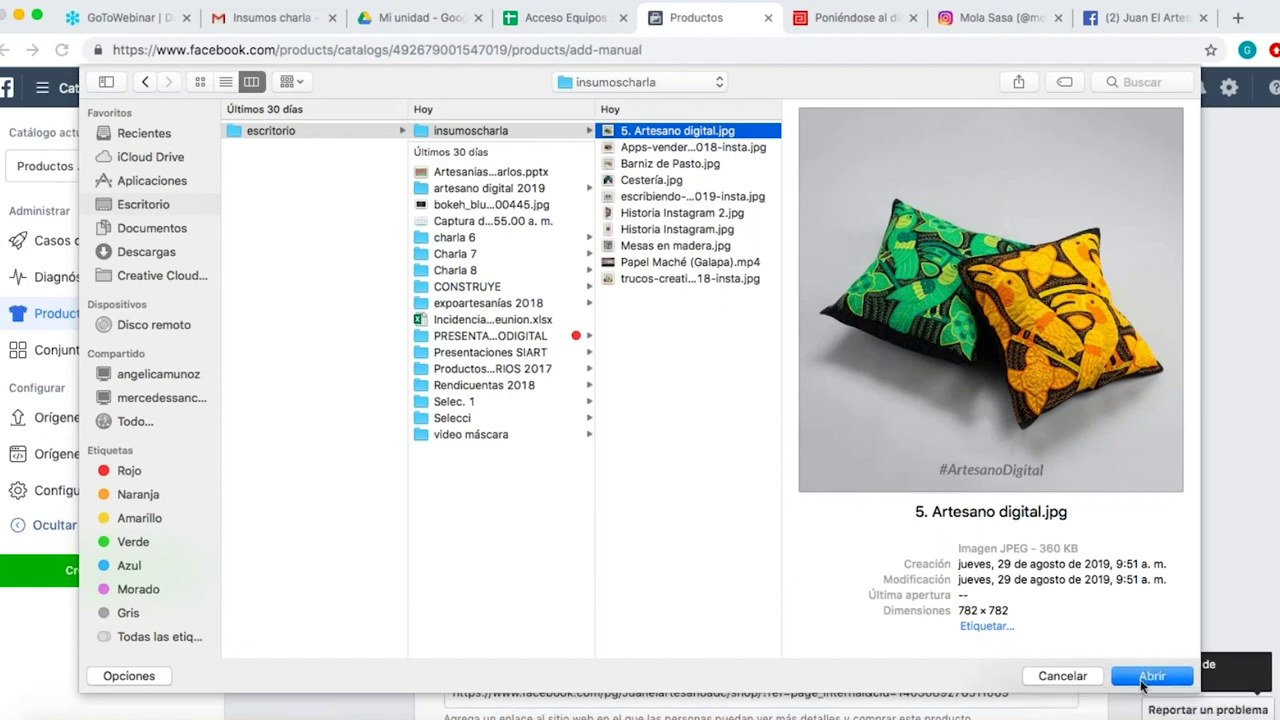
click(1040, 547)
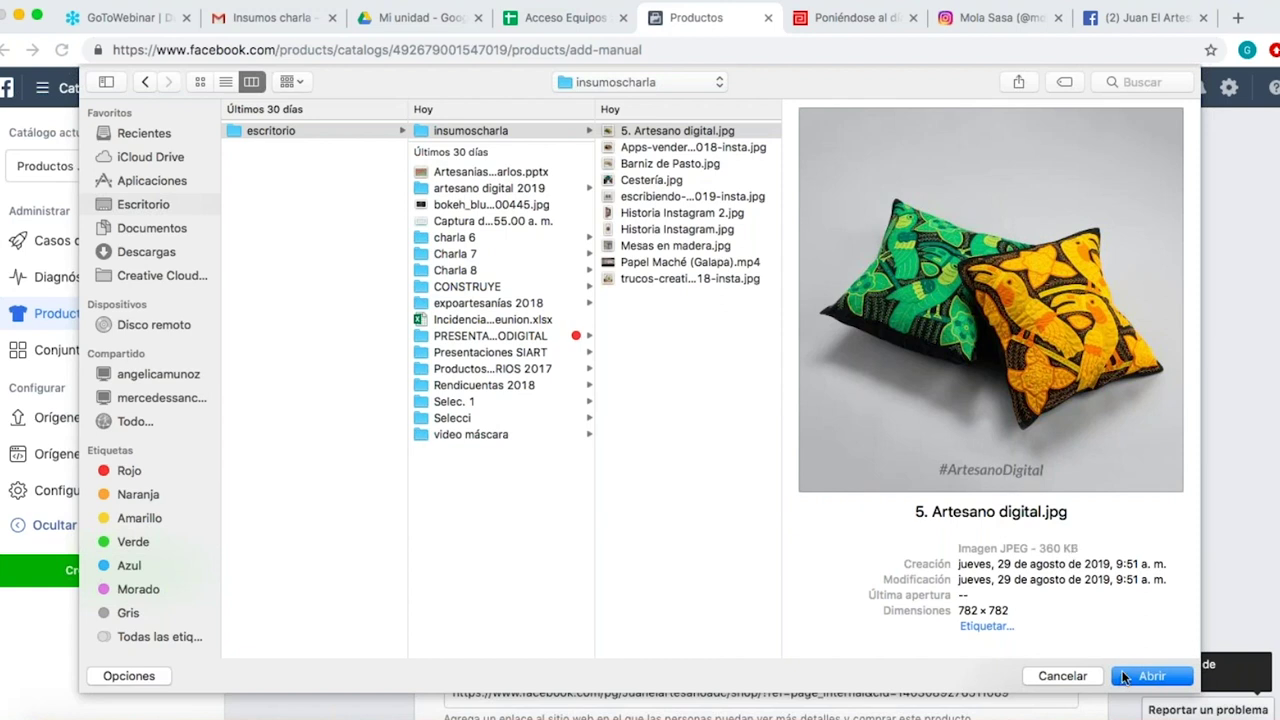
click(1139, 679)
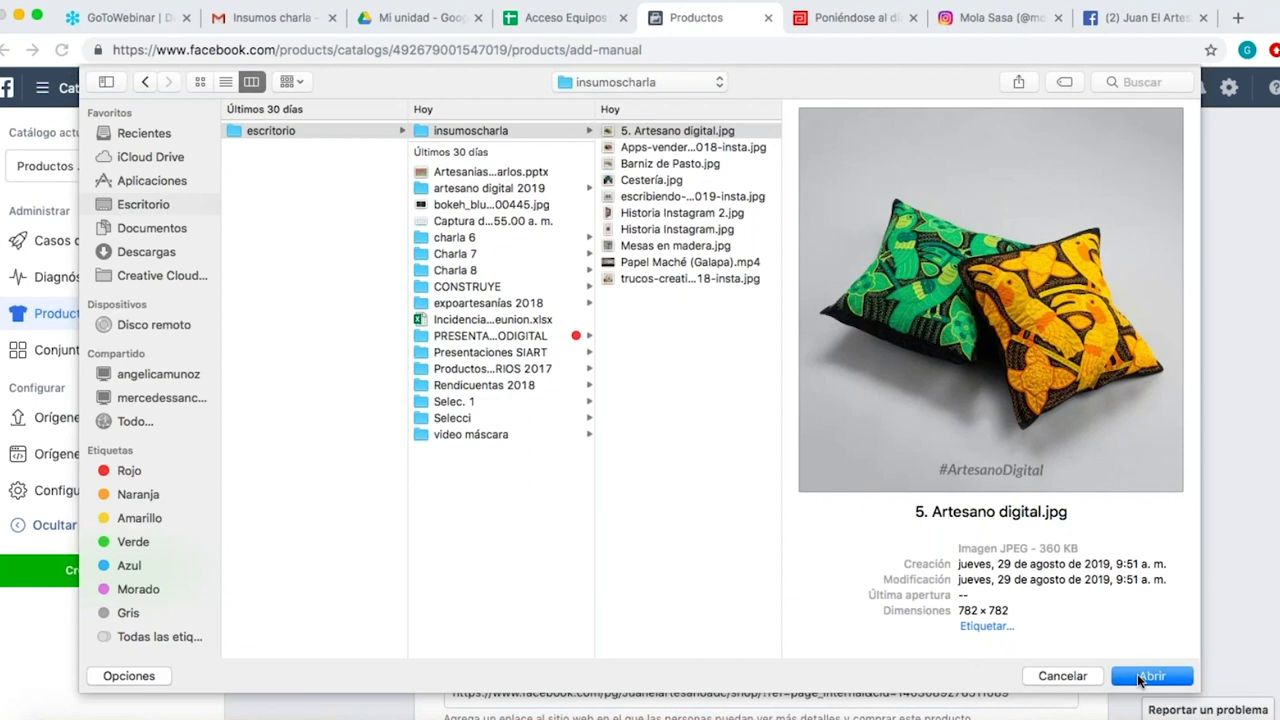
click(1139, 679)
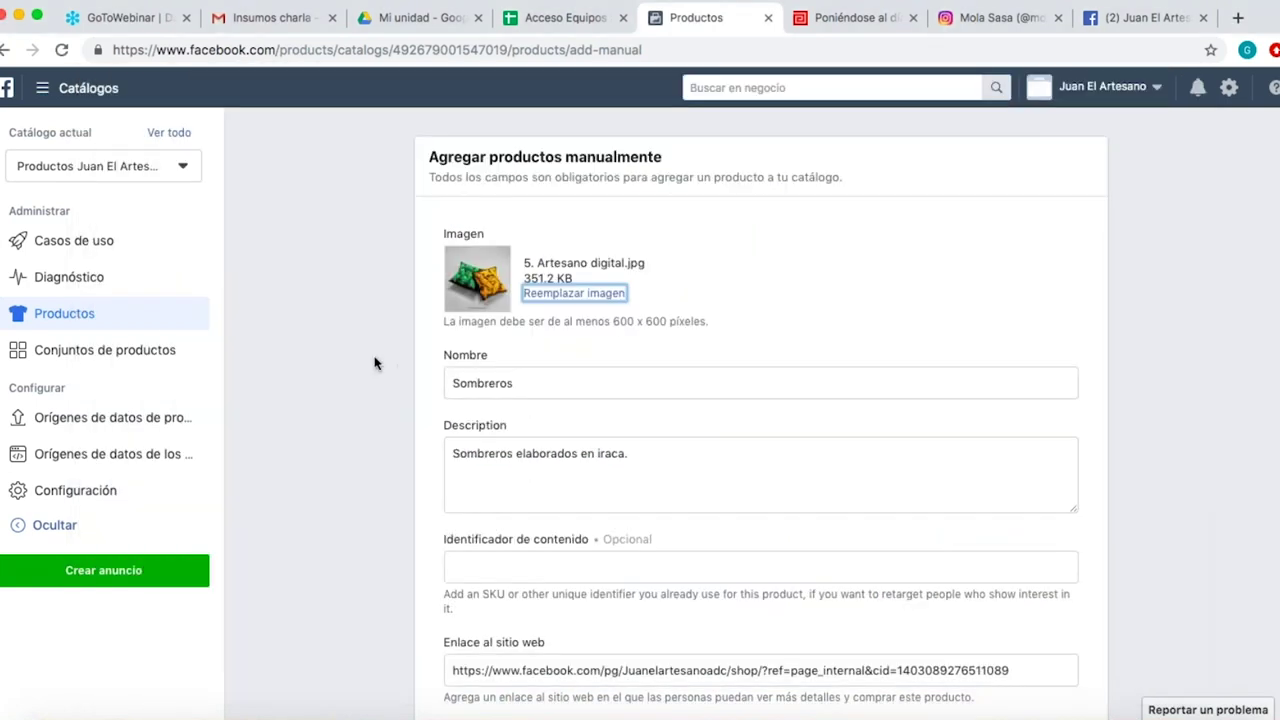
Rename the product as "Cojines de molas" in the manual product form.
click(537, 383)
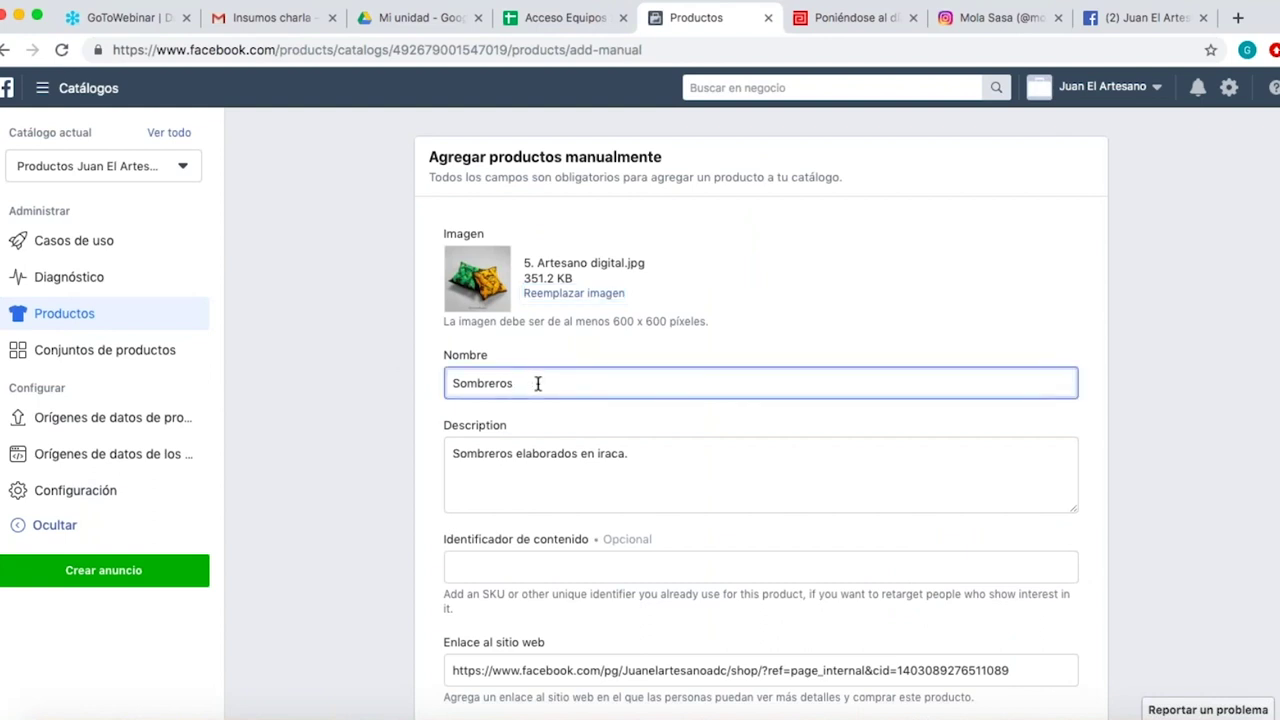
key(BackSpace)
key(BackSpace)
key(BackSpace)
key(BackSpace)
key(BackSpace)
key(BackSpace)
key(BackSpace)
key(BackSpace)
key(BackSpace)
text(jine)
text(e molas)
Replace the product's description with "Cojines elaborados en tela con aplicación de molas, elaboradas por mujeres artesanas de la comunidad indígena Gunadule.".
click(643, 460)
key(BackSpace)
key(BackSpace)
key(BackSpace)
key(BackSpace)
key(BackSpace)
key(BackSpace)
key(BackSpace)
key(BackSpace)
key(BackSpace)
key(BackSpace)
key(BackSpace)
key(BackSpace)
key(BackSpace)
key(BackSpace)
key(BackSpace)
key(BackSpace)
key(BackSpace)
key(BackSpace)
key(BackSpace)
key(BackSpace)
key(BackSpace)
key(BackSpace)
key(BackSpace)
key(BackSpace)
key(BackSpace)
key(BackSpace)
key(BackSpace)
text(Cojine)
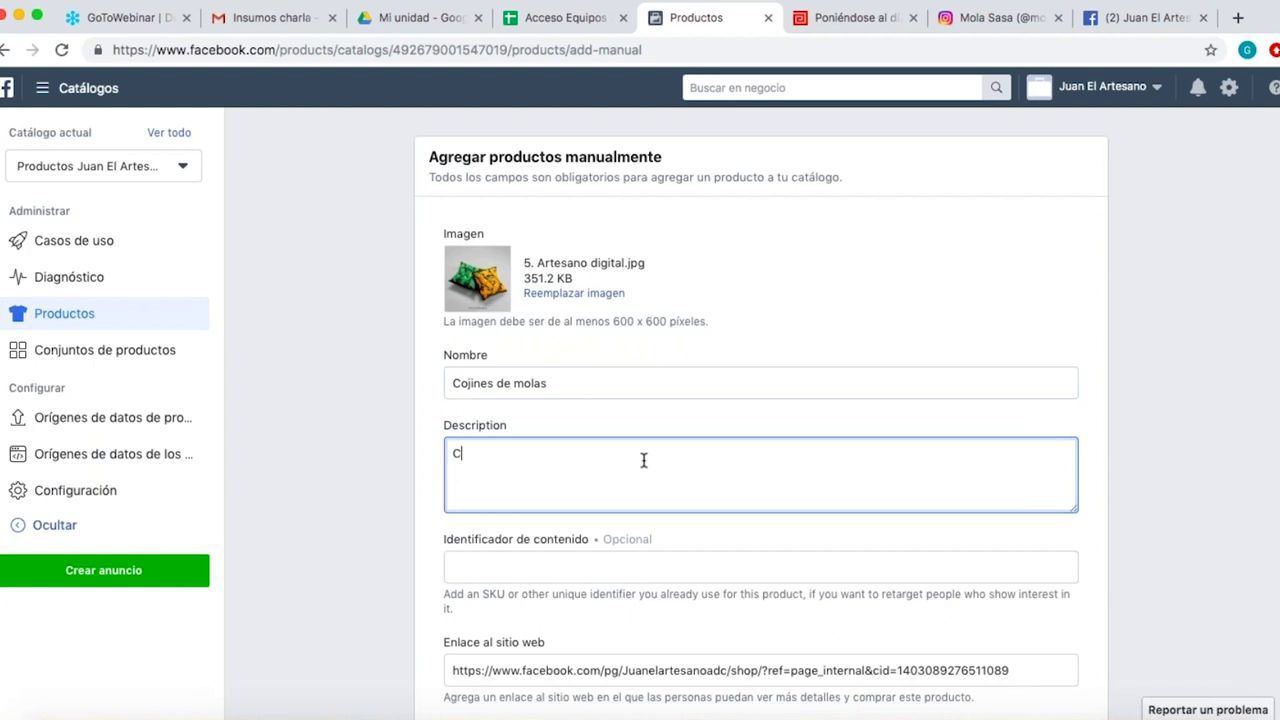
text(s elaborados en tela )
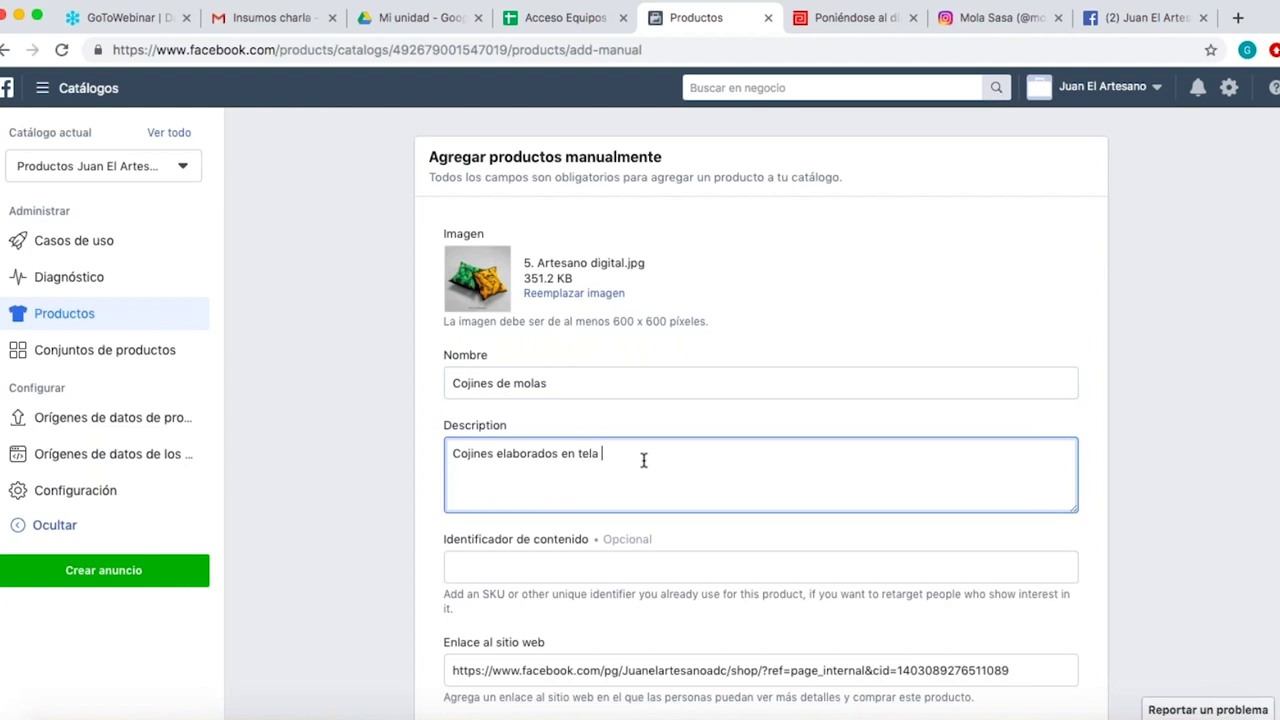
text(con aplicación de molas, elaborada)
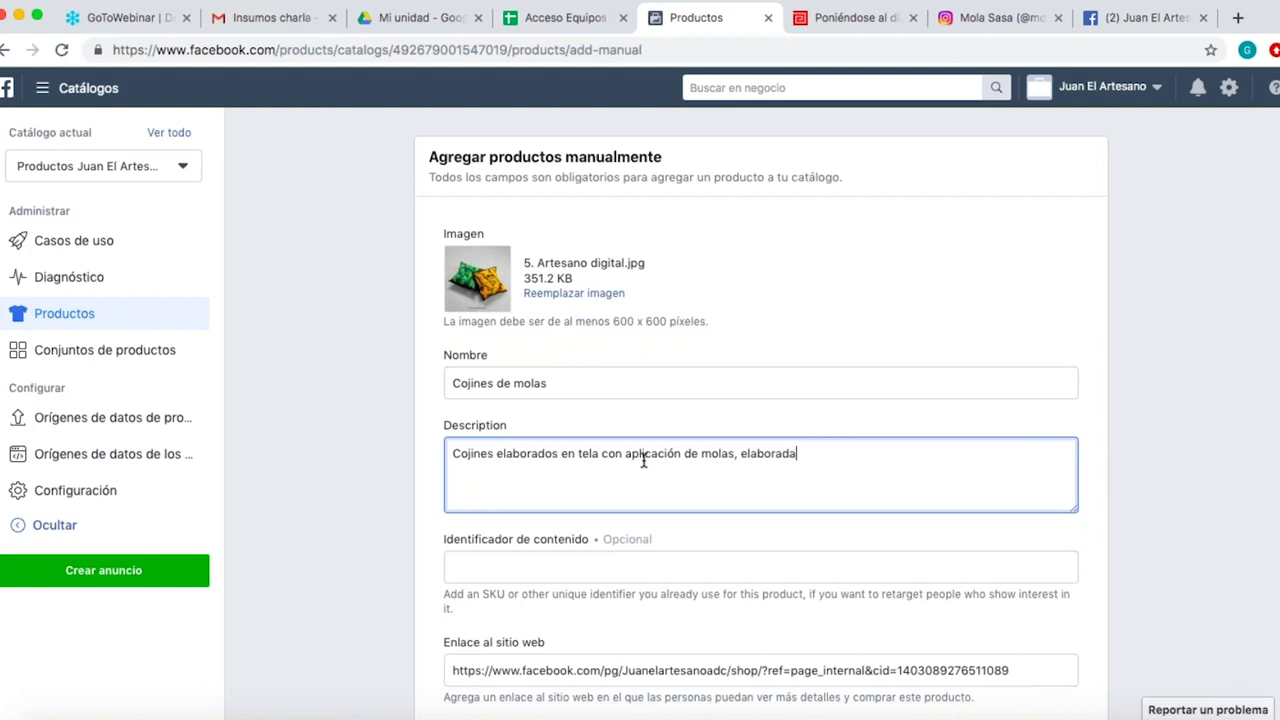
text(s por mujeres artesana)
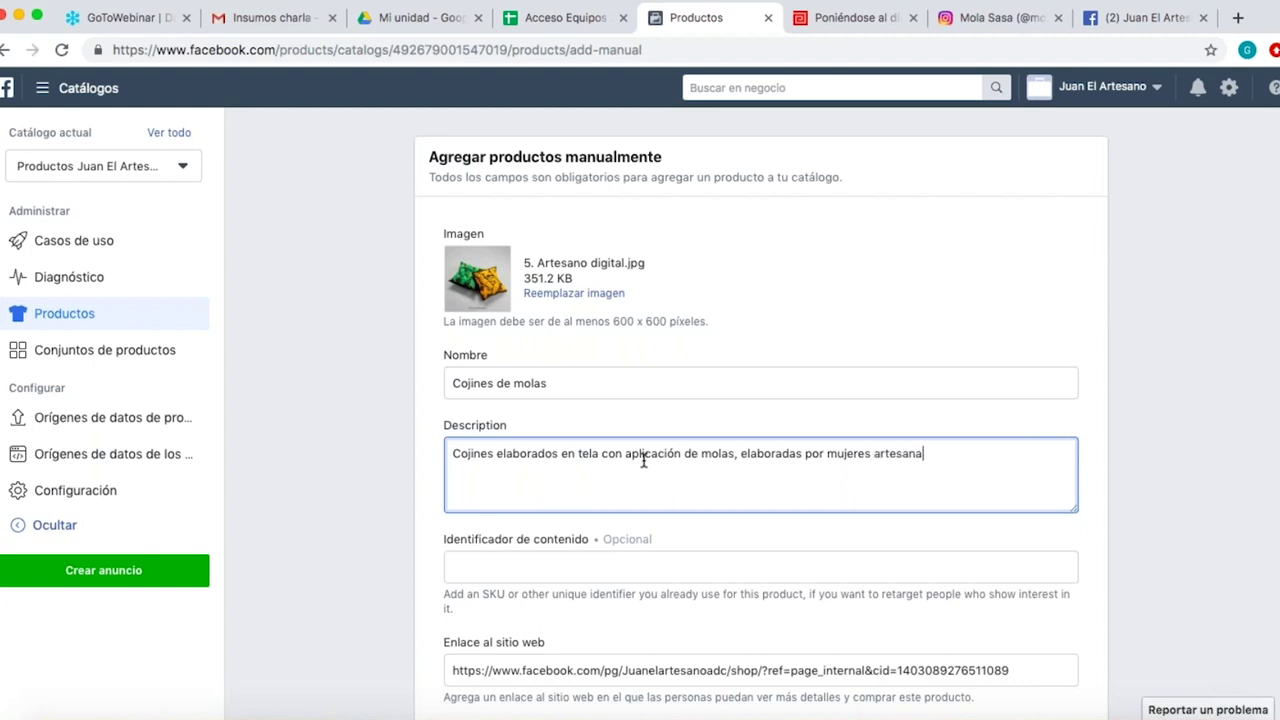
text(s de la comunidad ind)
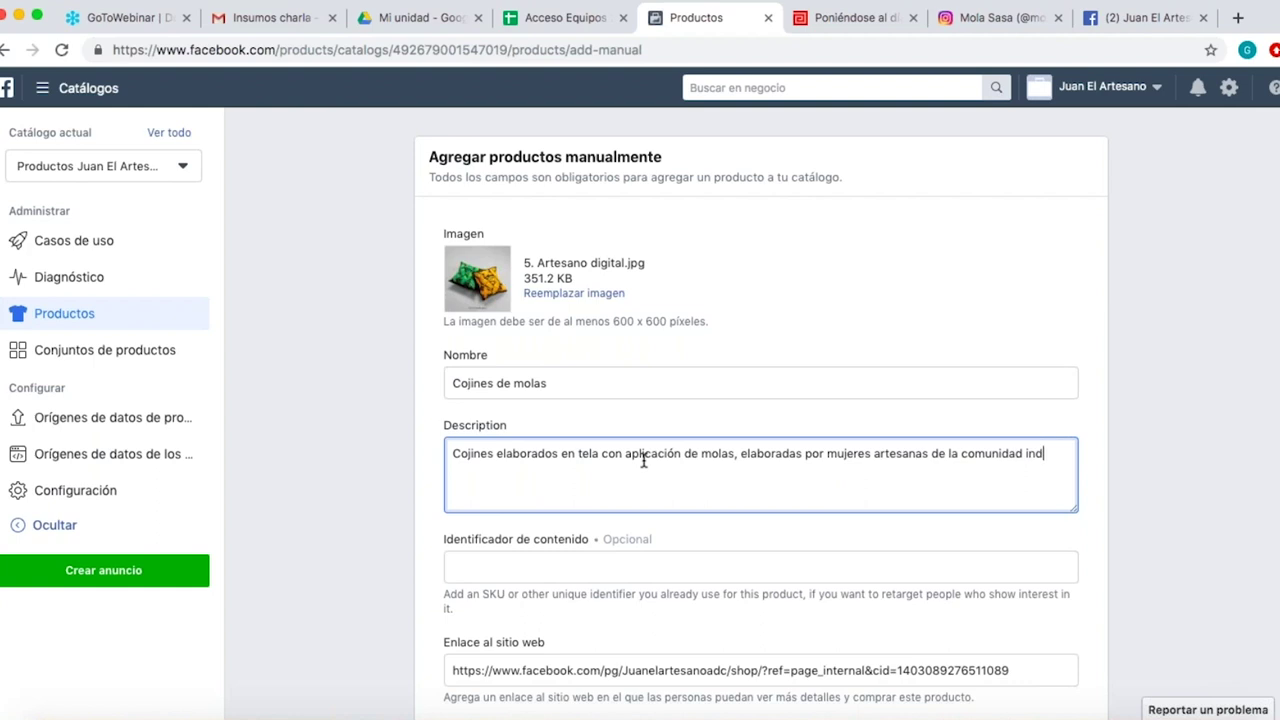
text(ígena guna)
key(BackSpace)
key(BackSpace)
key(BackSpace)
key(BackSpace)
text(Gunadule.)
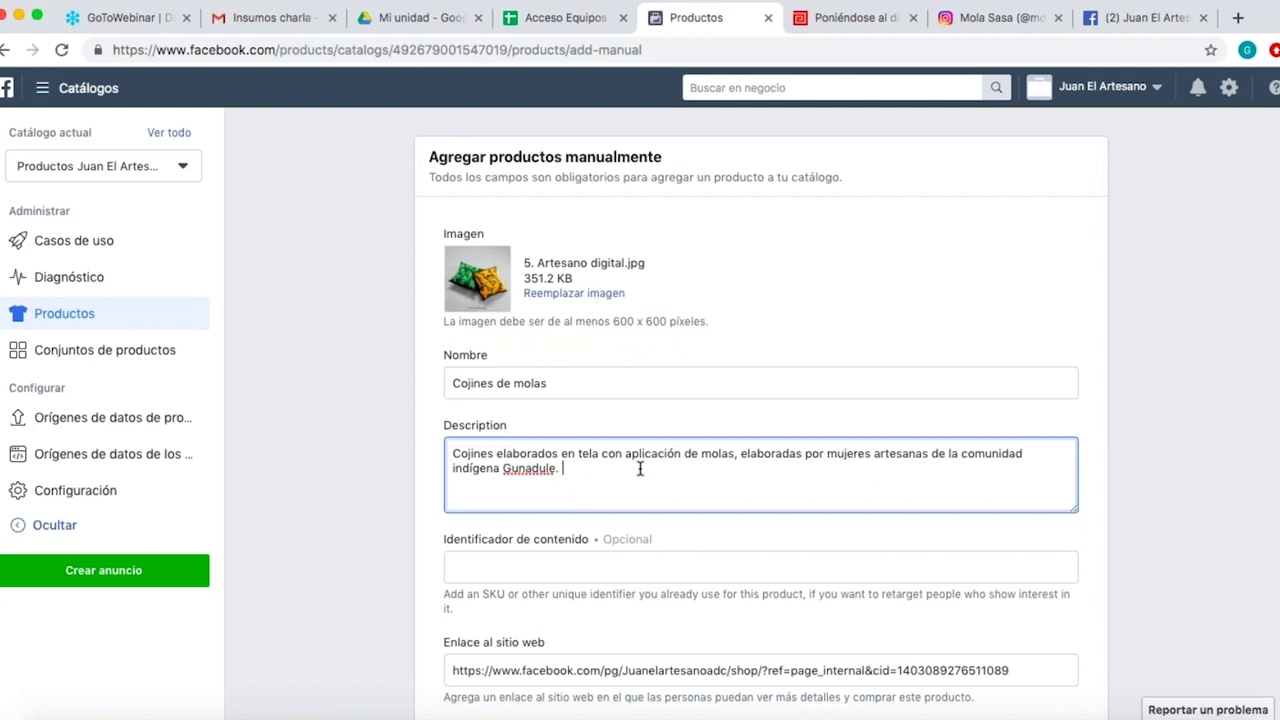
Add the Cojines de molas product to the catalog and finish adding products.
click(842, 632)
scroll(842, 632, down, 4)
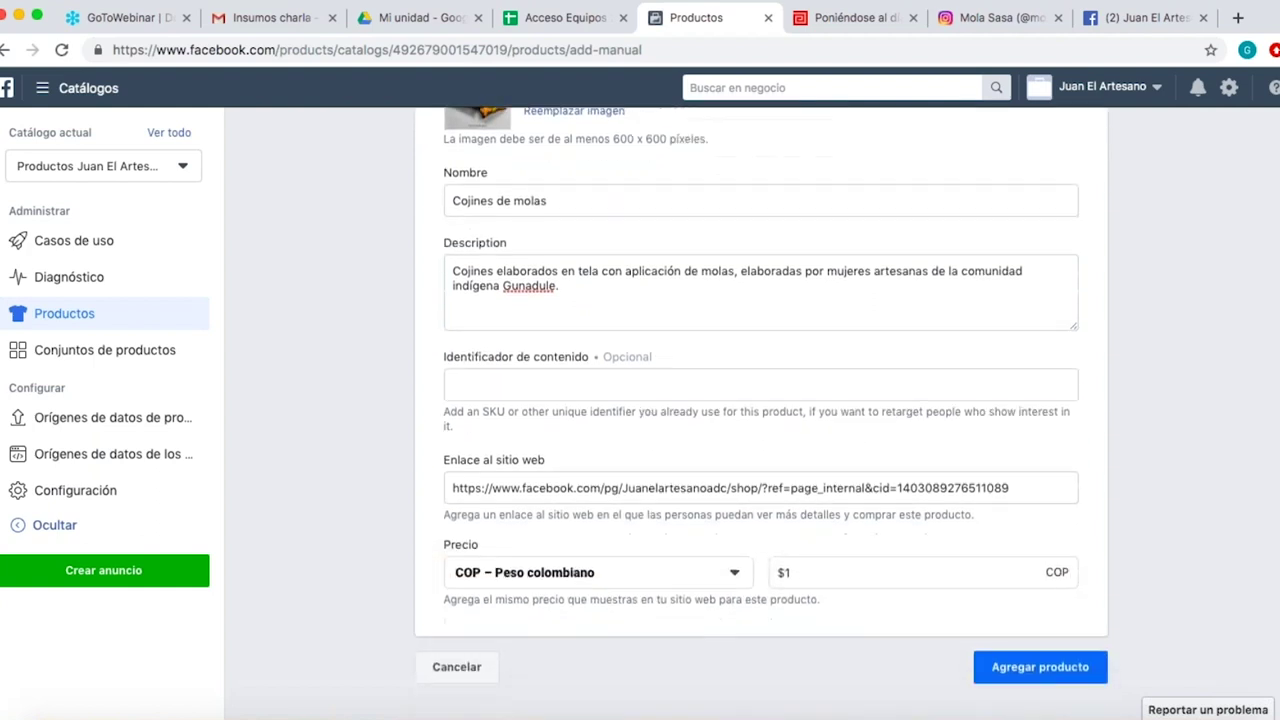
click(1030, 672)
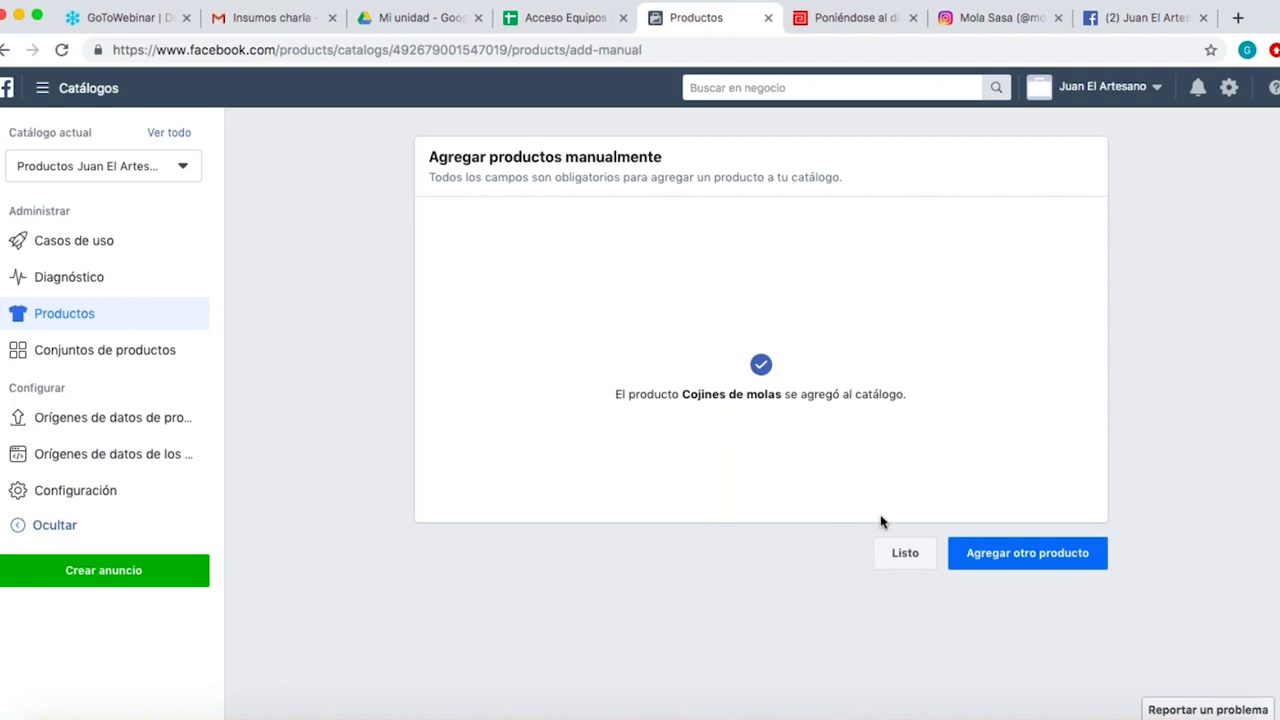
click(903, 553)
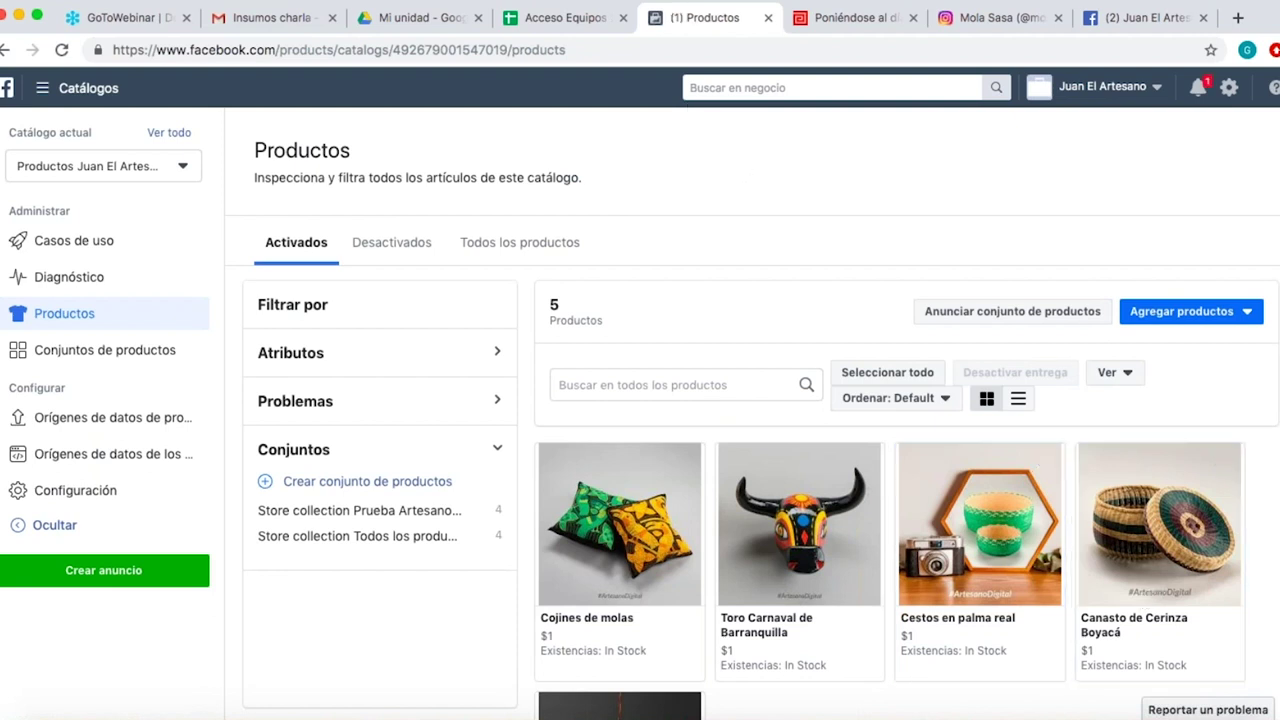
Switch to the Juan El Artesano page, reload the Prueba Artesano Digital collection and check the notifications about the published product.
click(1128, 20)
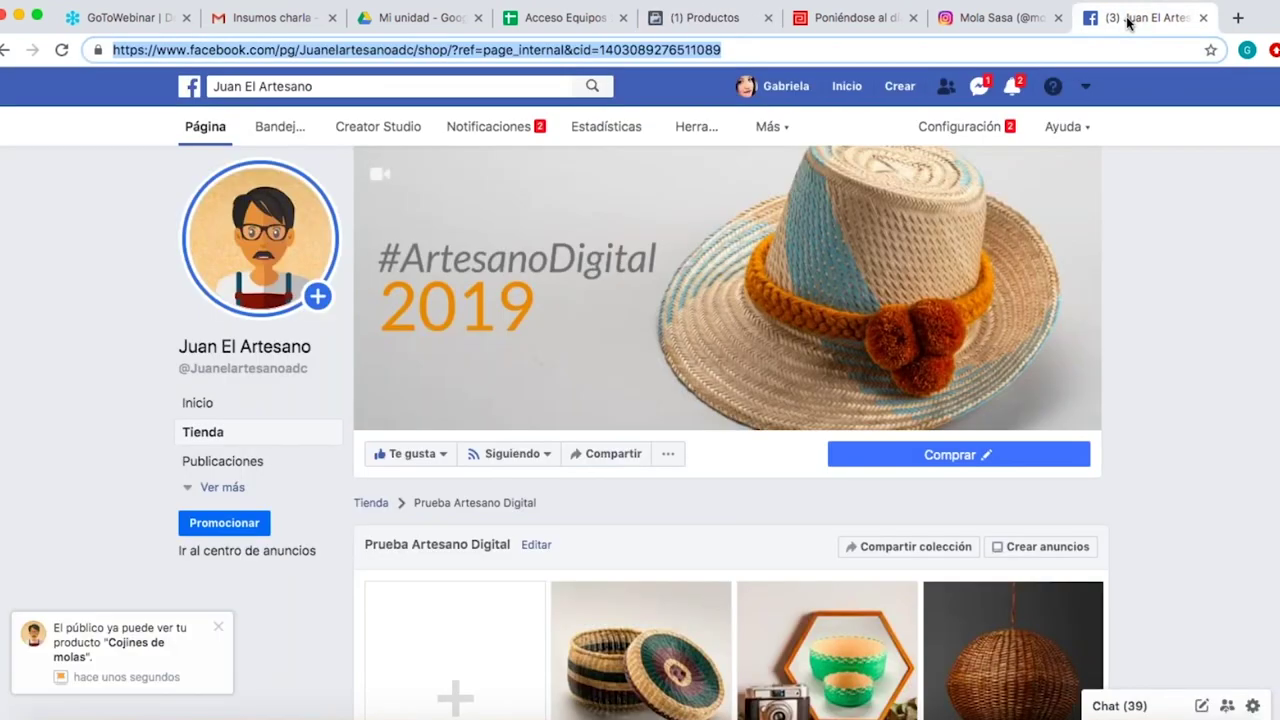
key(Right)
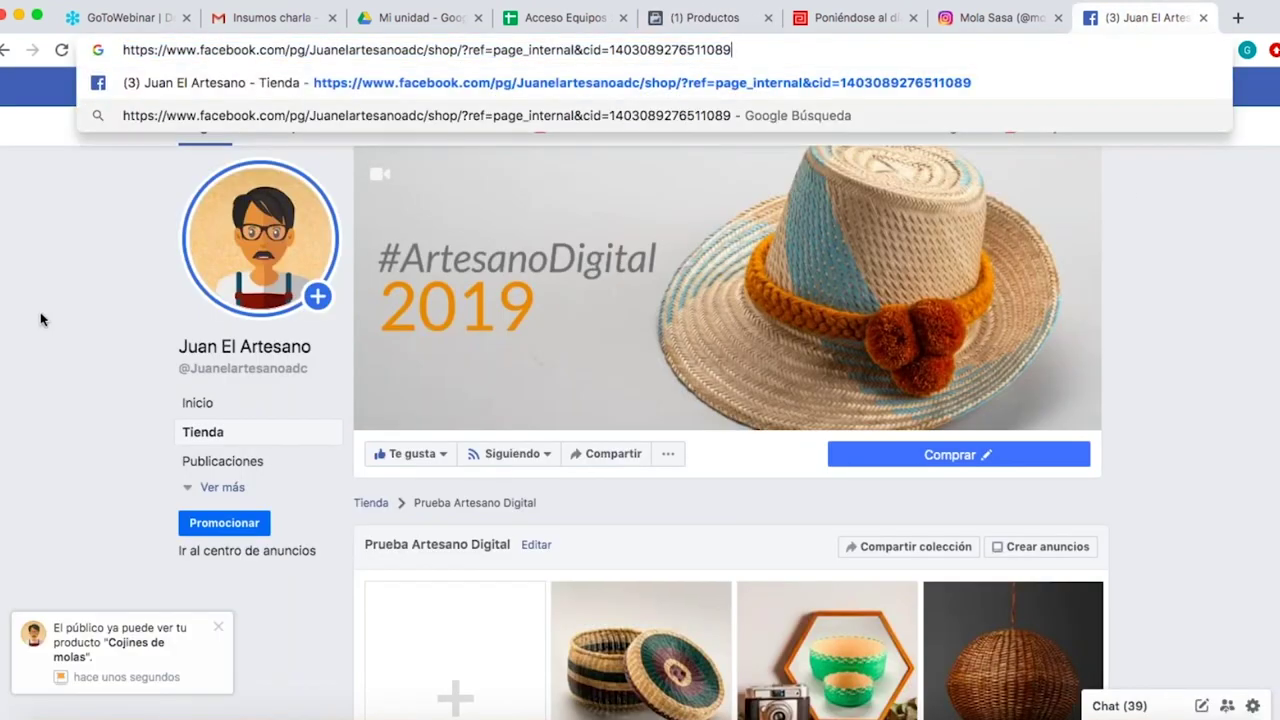
click(40, 319)
click(60, 50)
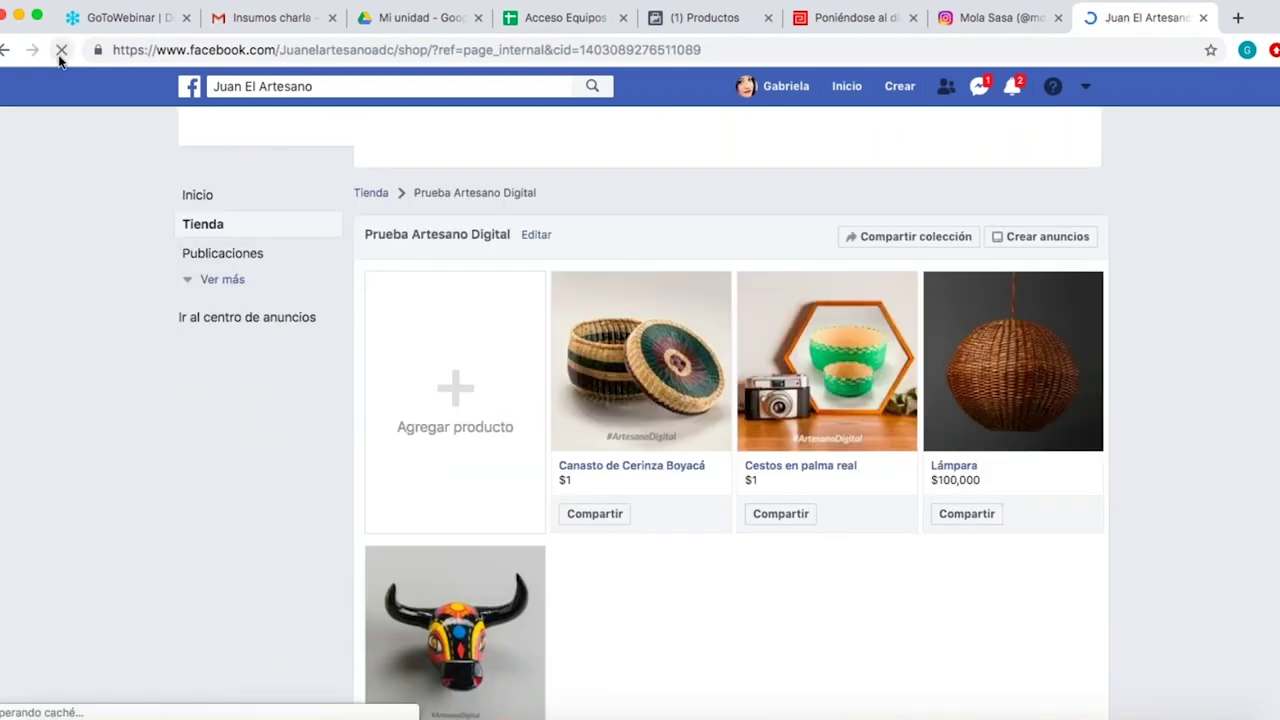
click(1015, 88)
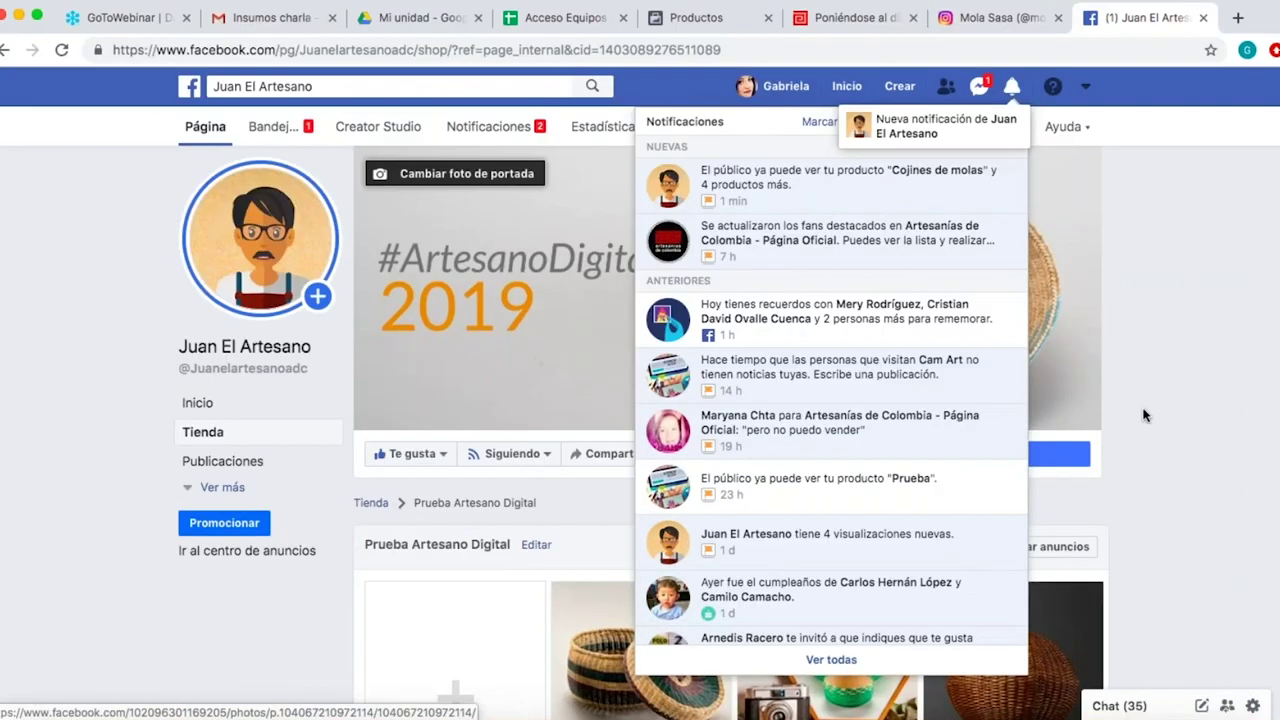
click(1126, 486)
Look through the collection and find Cojines de molas under Todos los productos in the page's Tienda section.
scroll(1145, 415, down, 5)
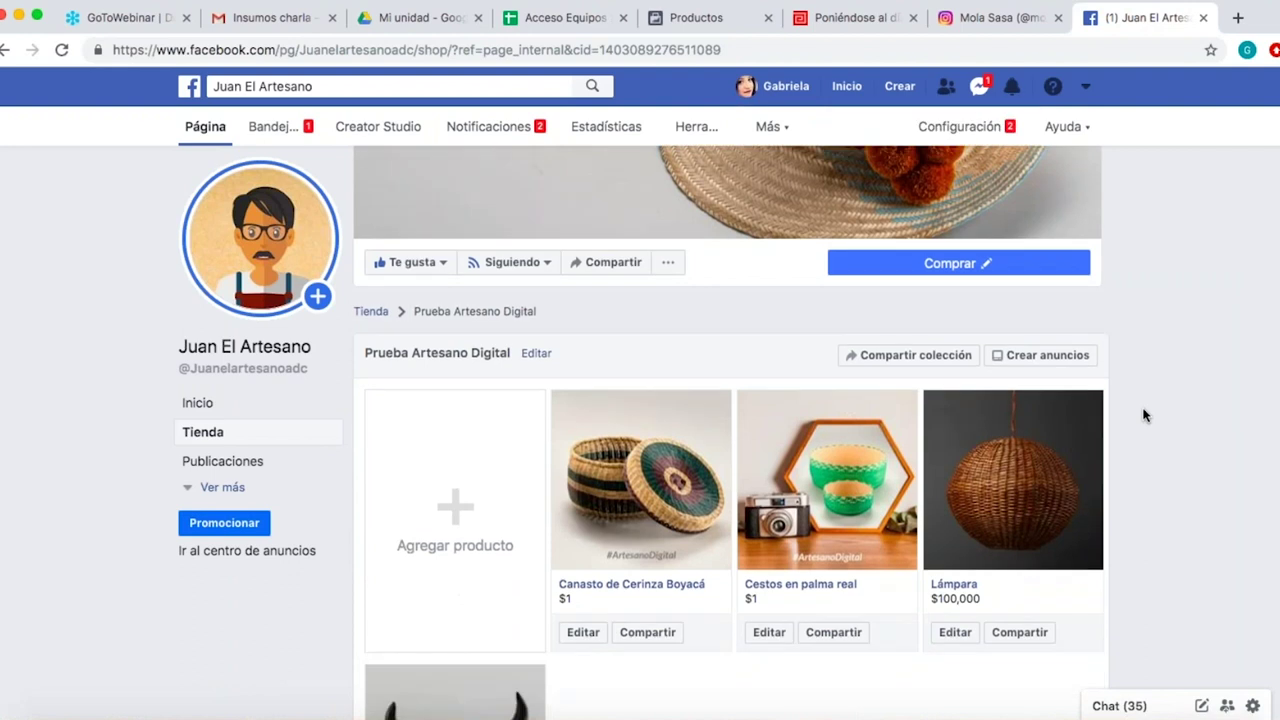
scroll(1145, 414, up, 5)
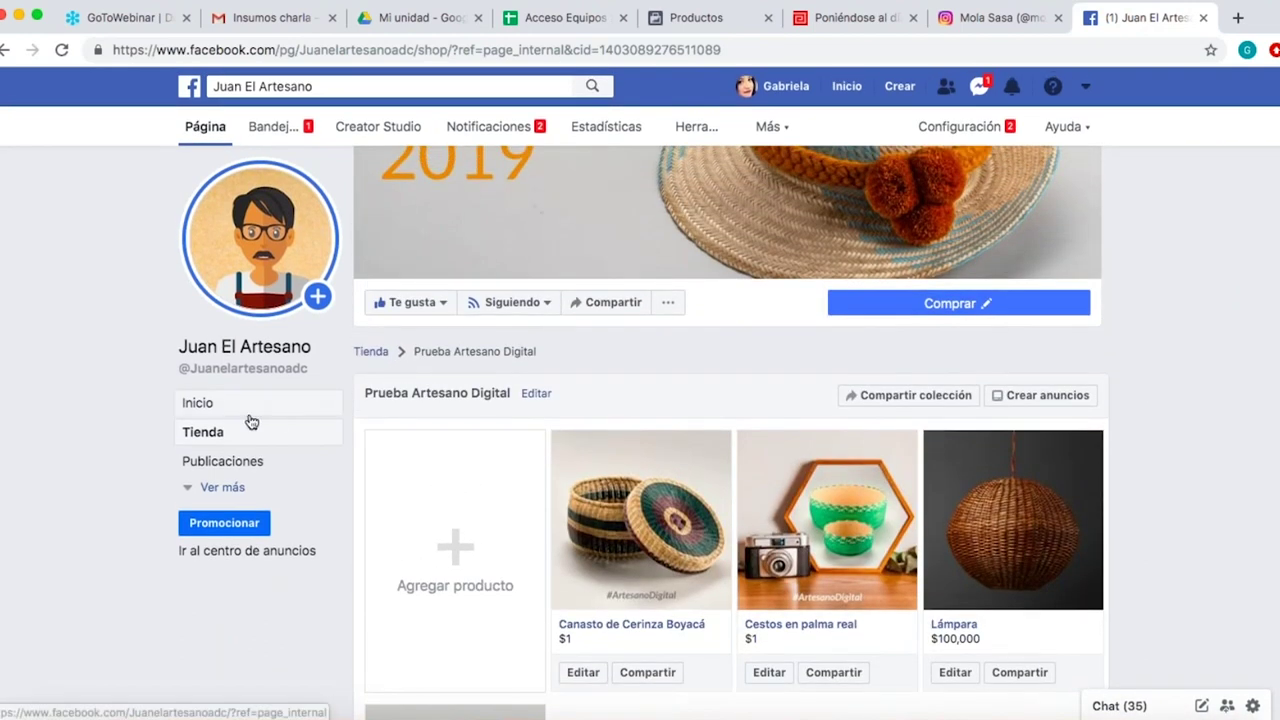
click(211, 440)
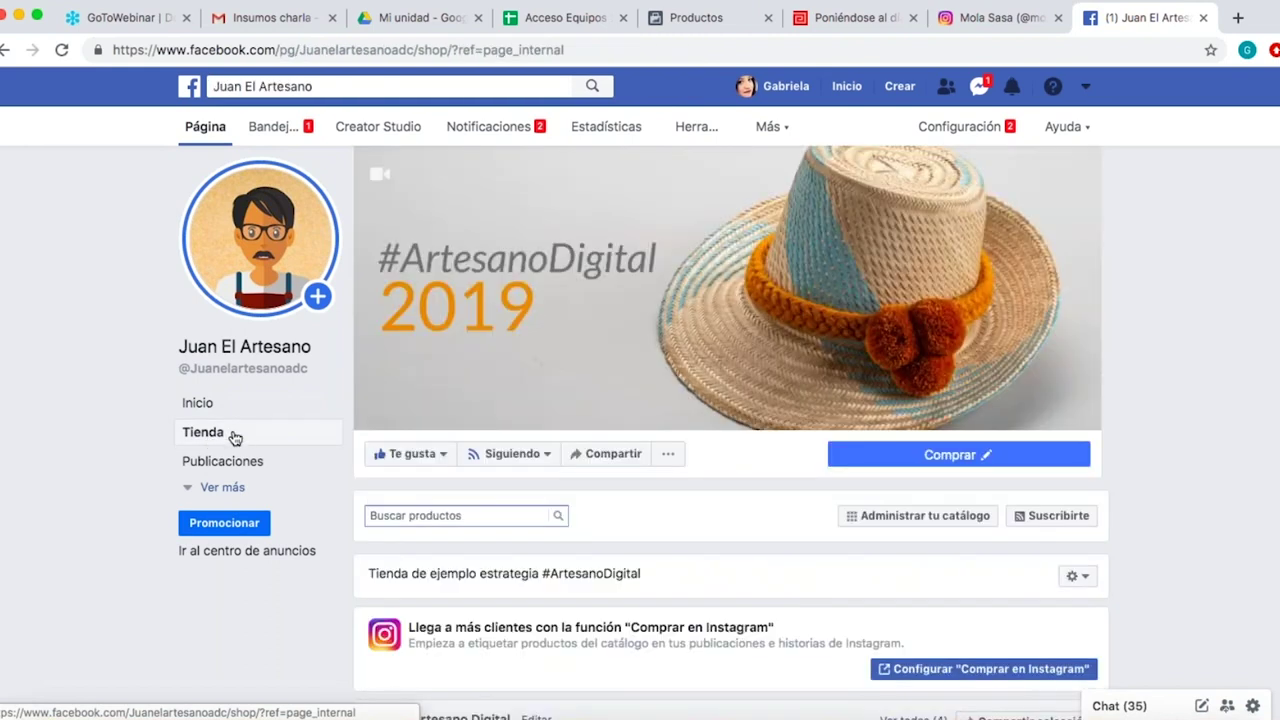
scroll(556, 470, down, 6)
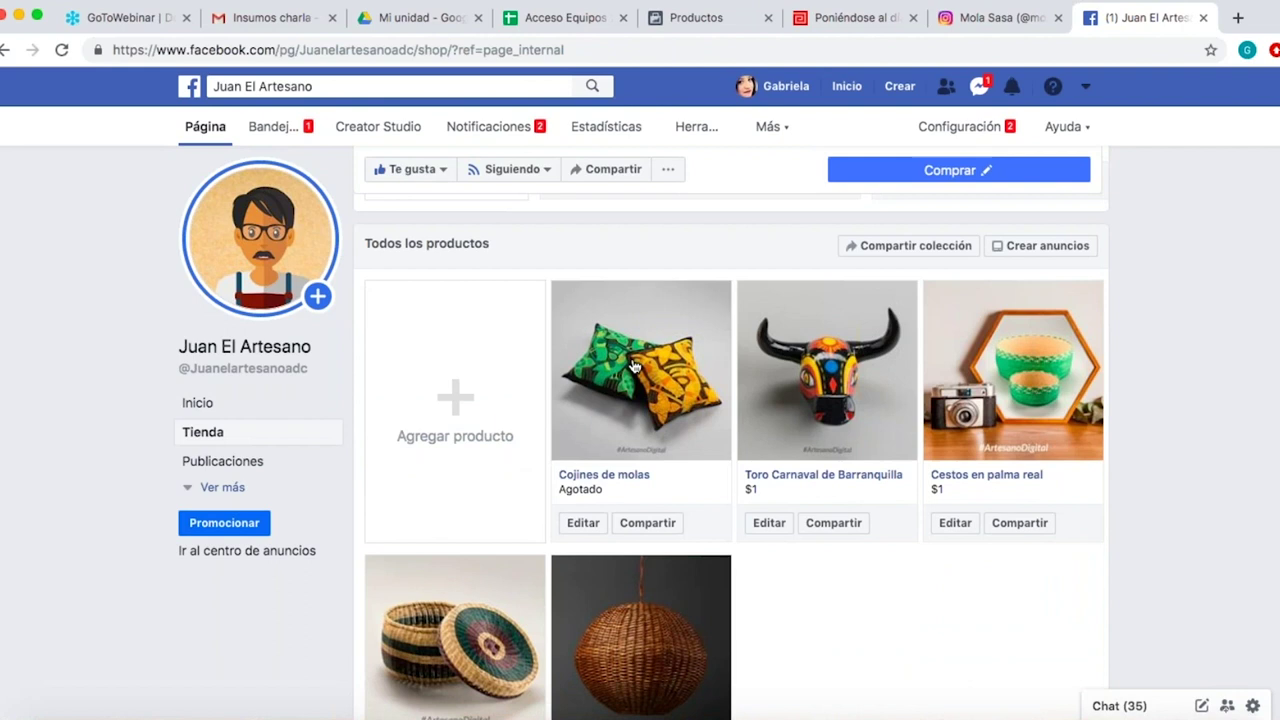
Edit Cojines de molas to set its inventory to Disponible and save the product.
click(583, 524)
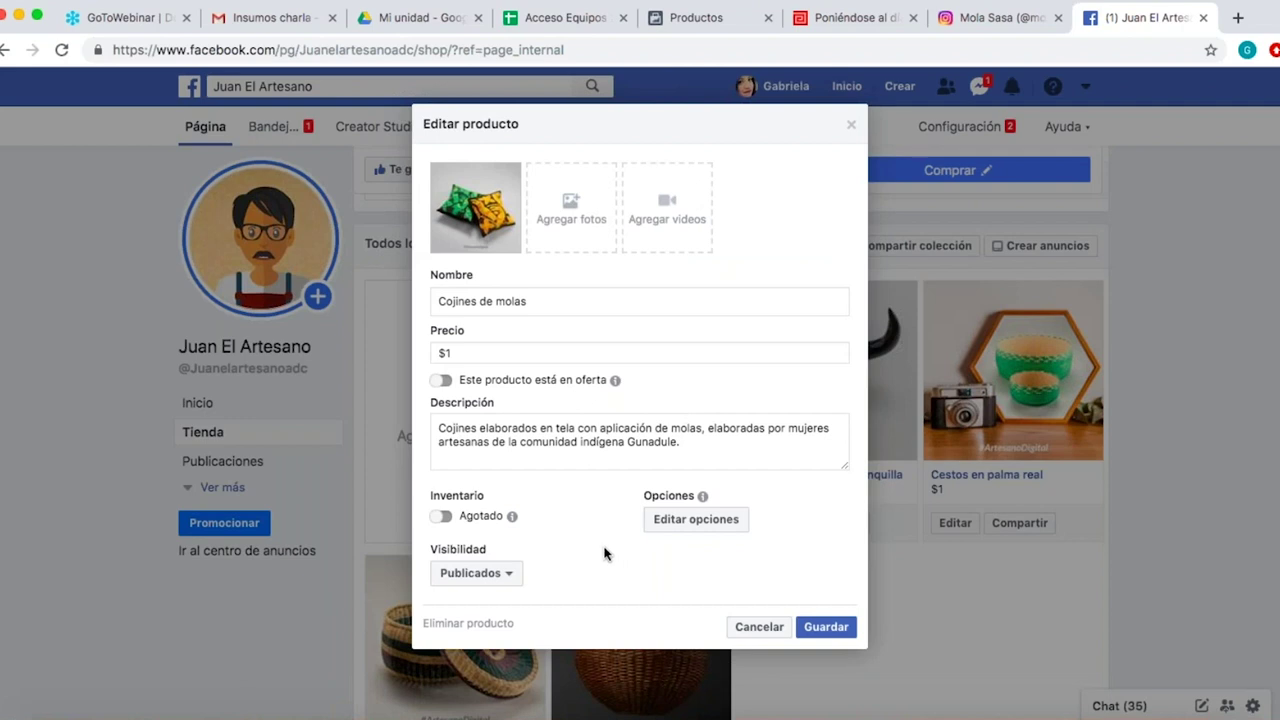
click(443, 518)
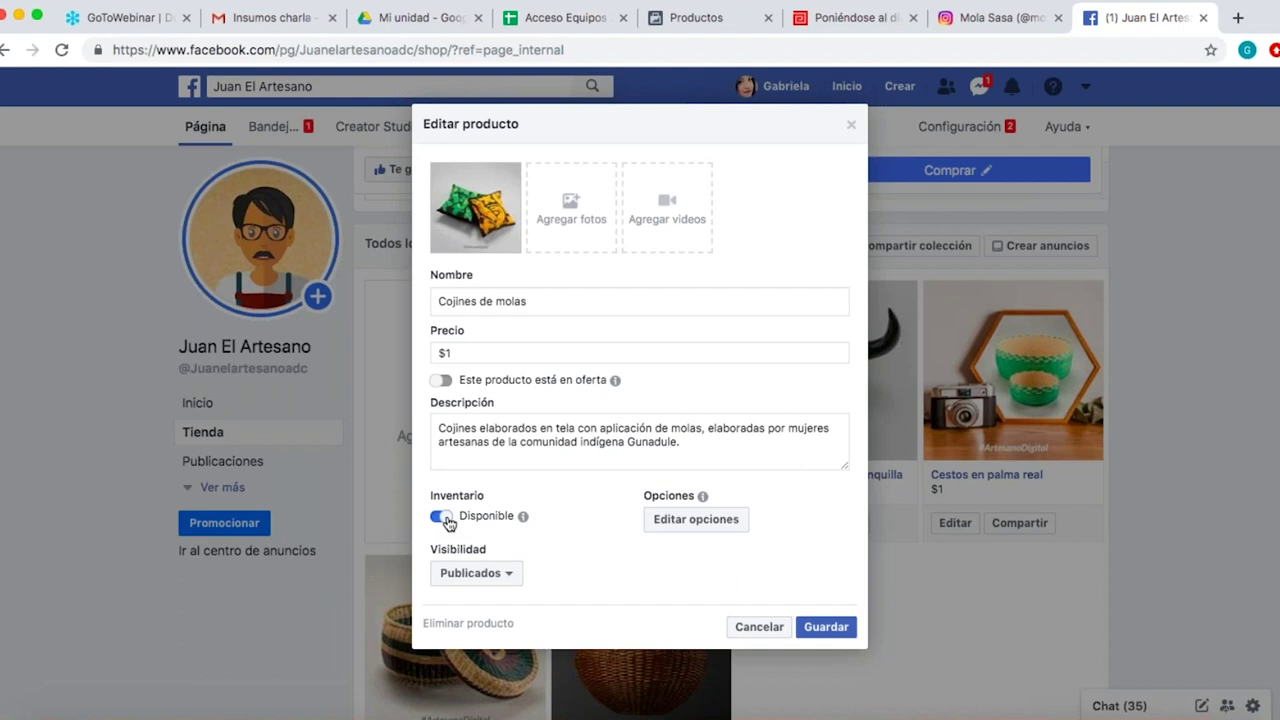
click(816, 630)
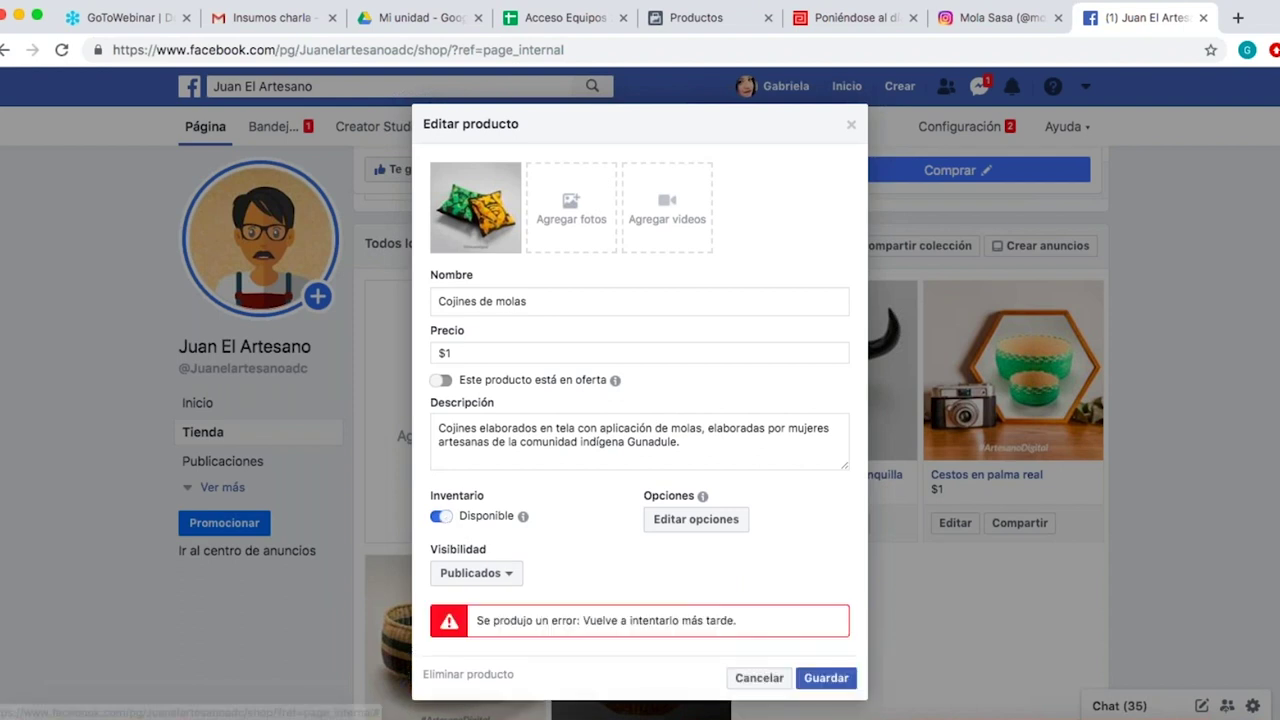
click(820, 677)
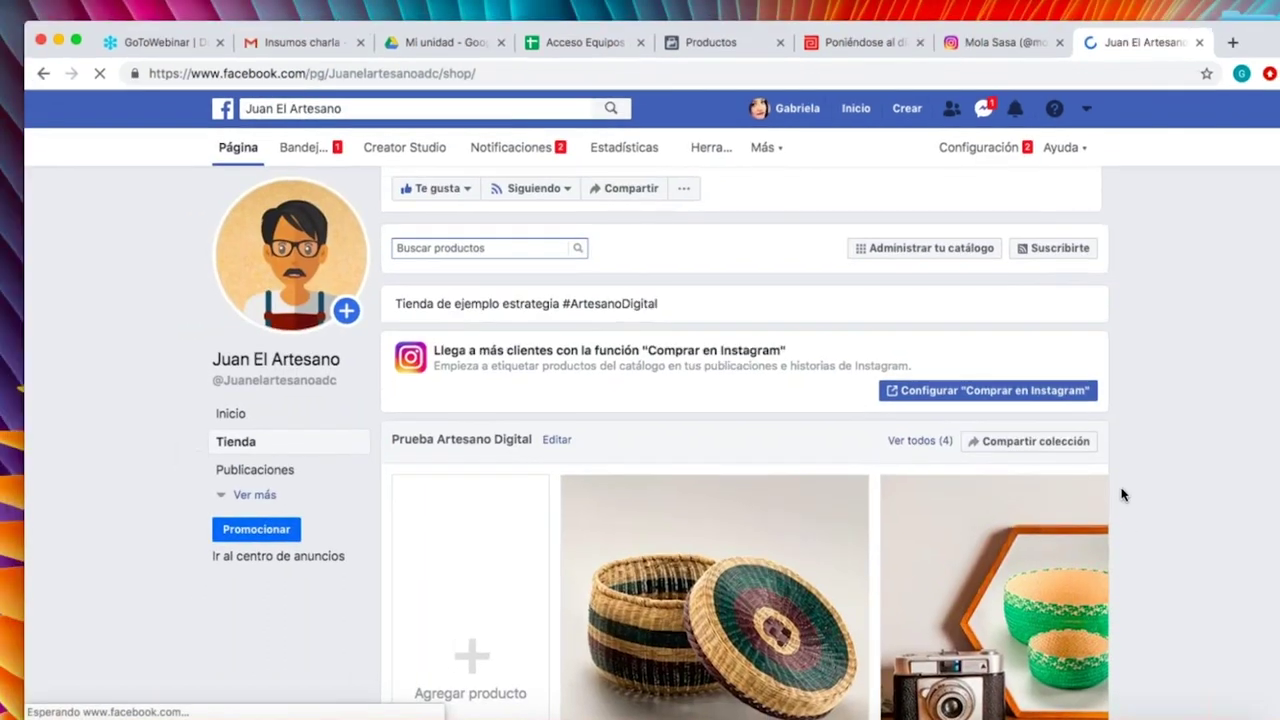
Check the status of Cojines de molas under Todos los productos in the Tienda.
scroll(1122, 494, down, 10)
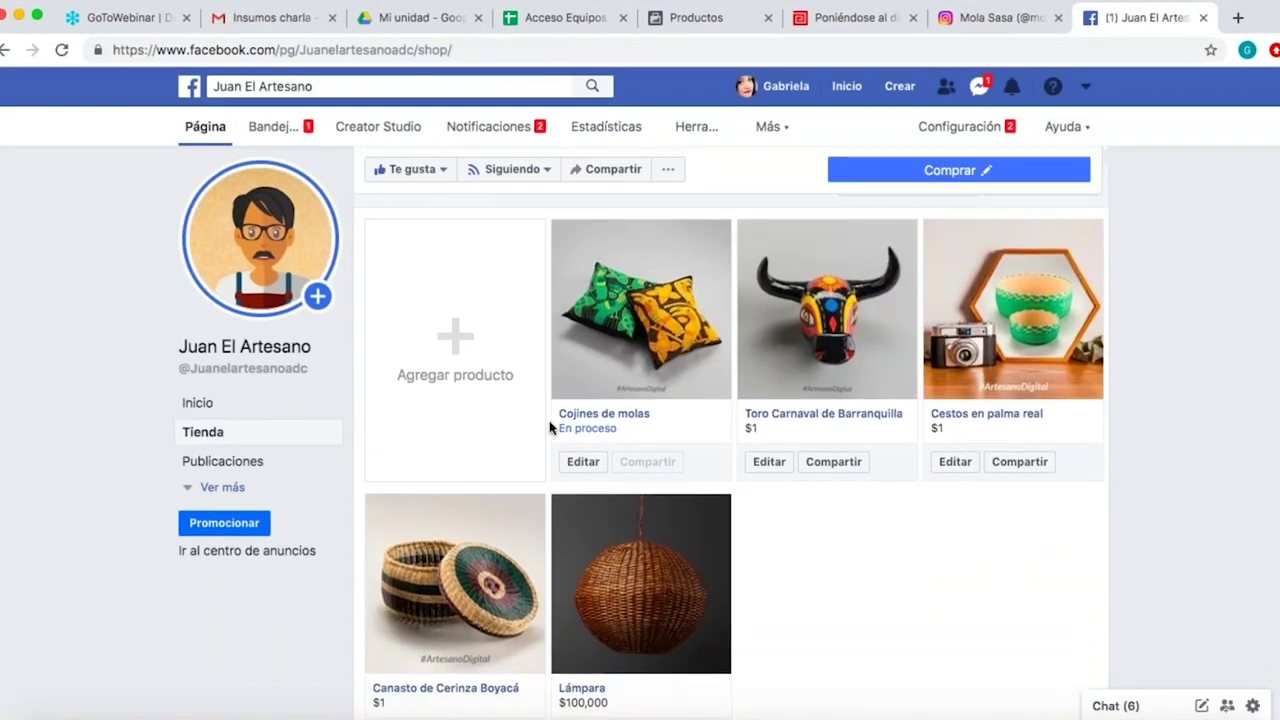
scroll(843, 514, down, 8)
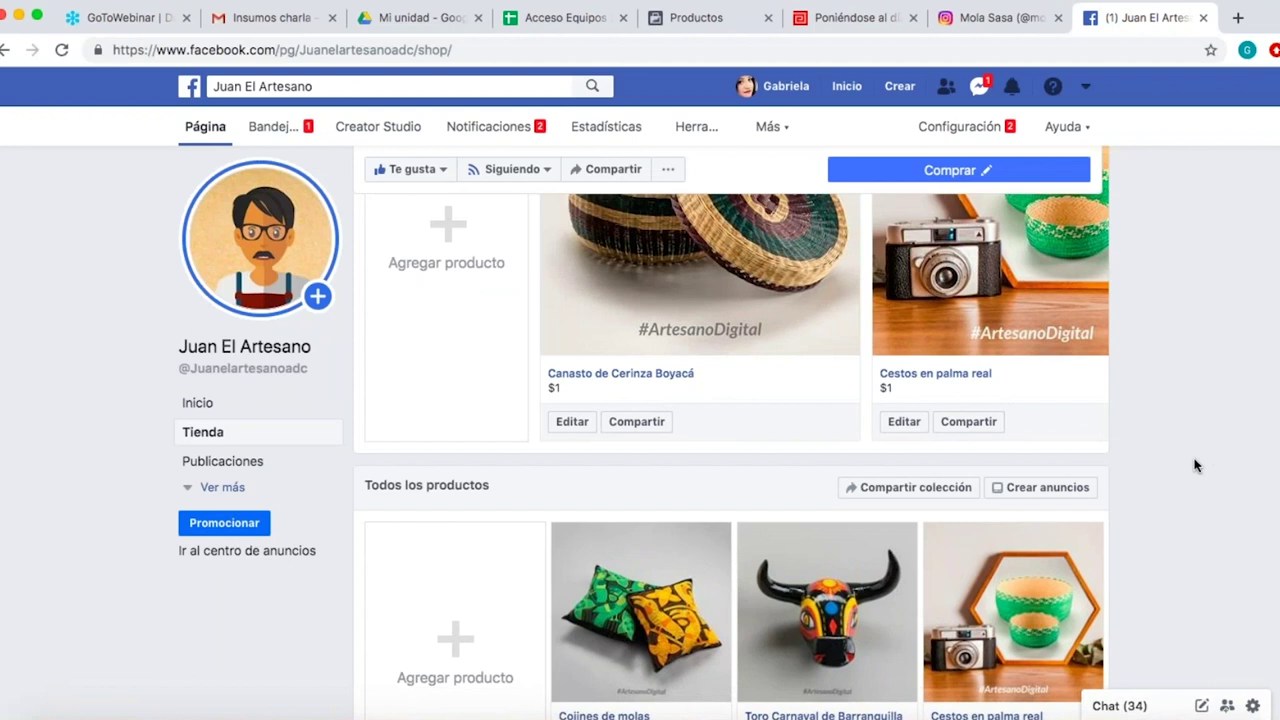
scroll(1196, 465, down, 3)
scroll(1196, 465, down, 3)
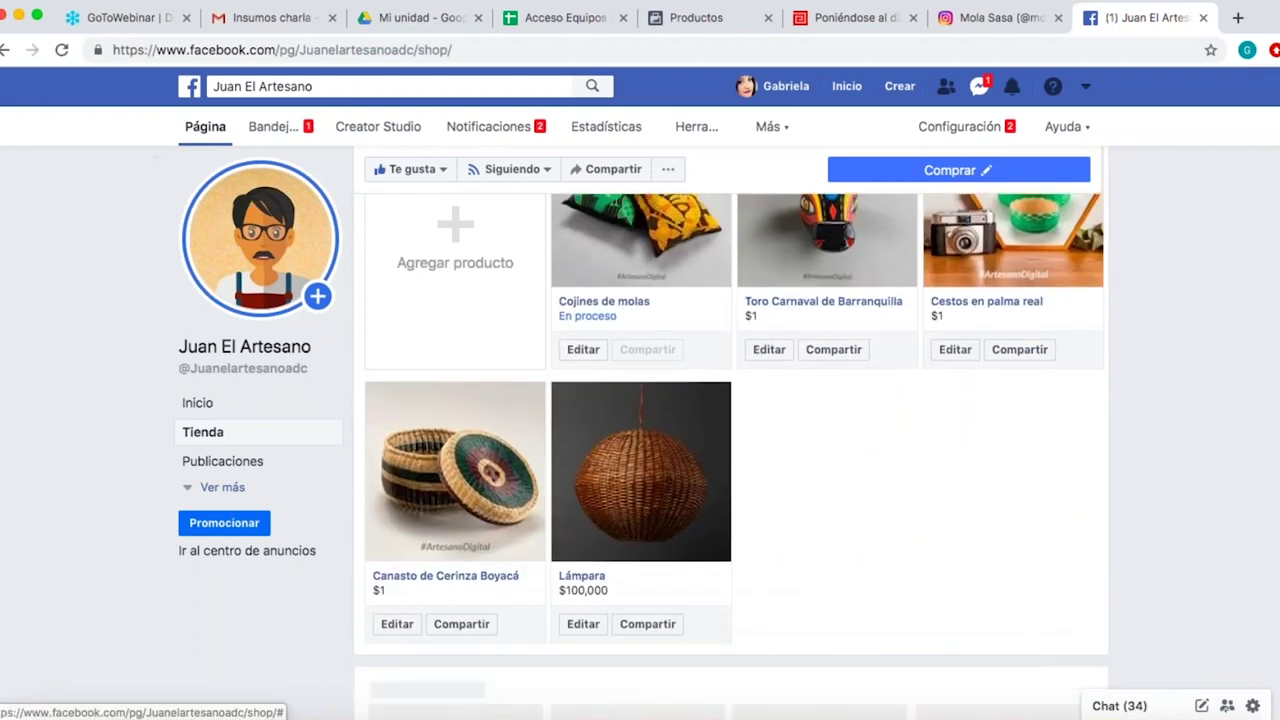
Reload the Tienda page and check Cojines de molas again among all the products.
click(60, 52)
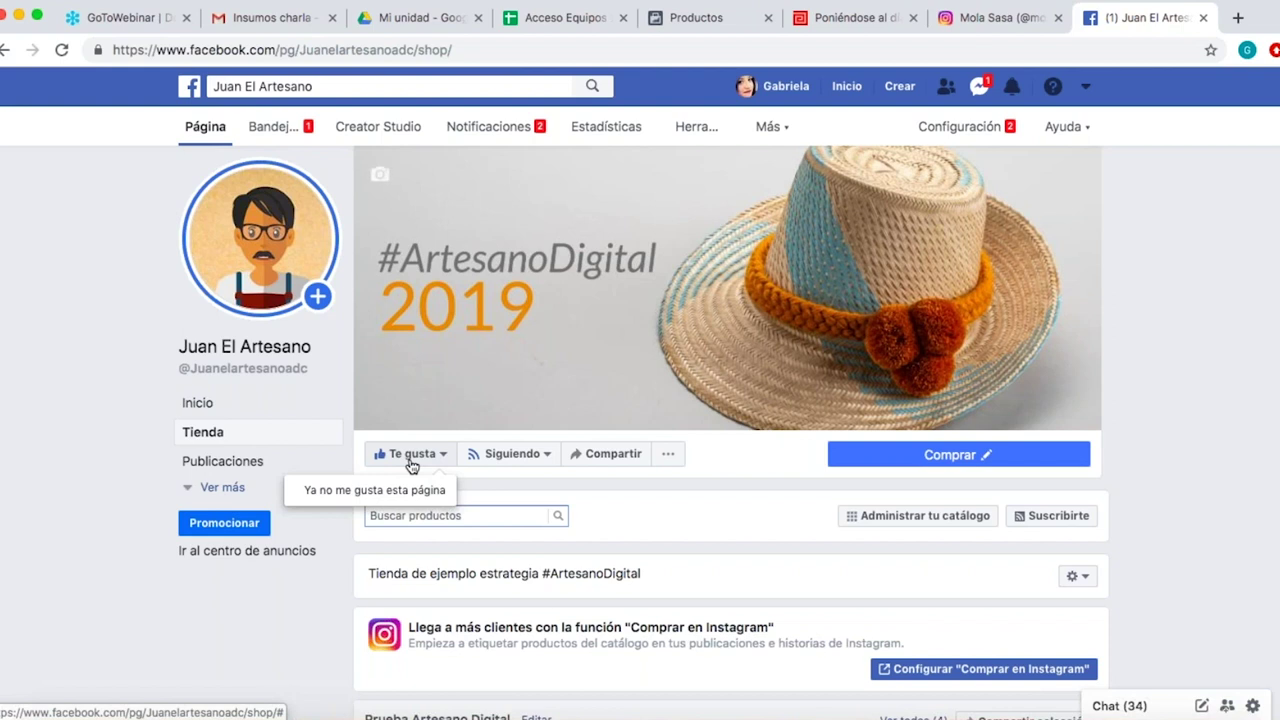
scroll(411, 466, down, 5)
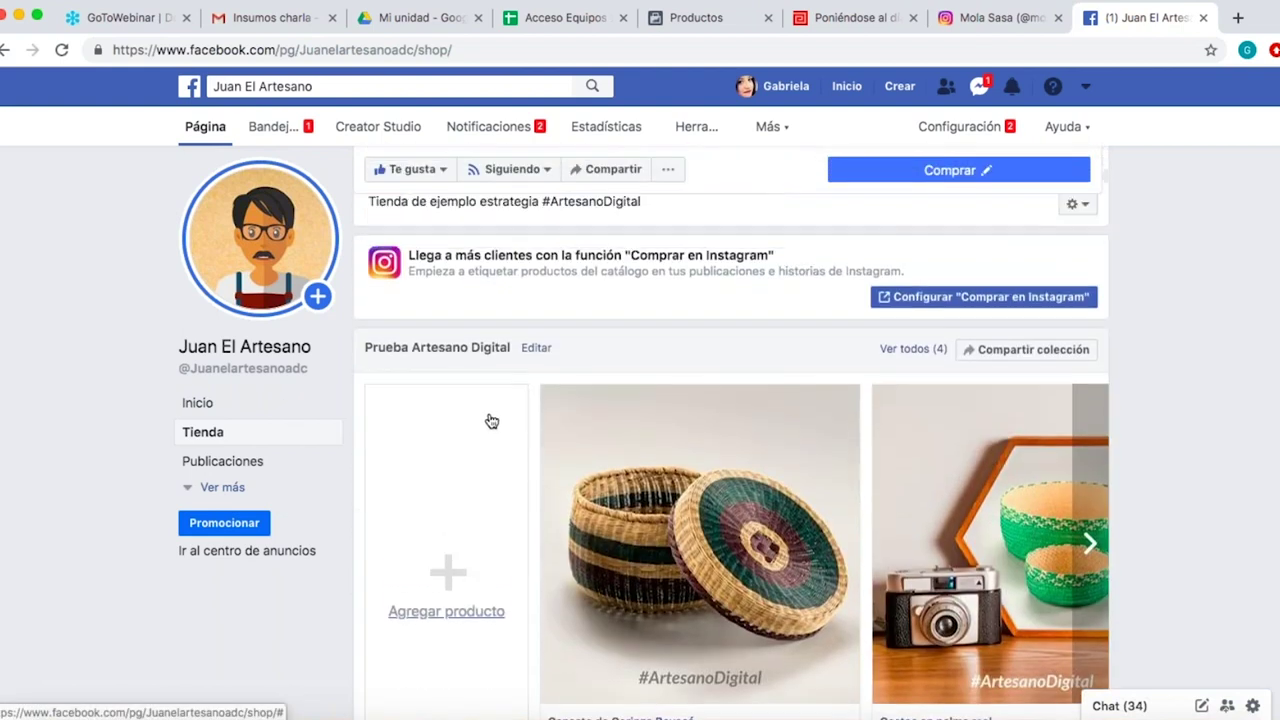
scroll(491, 421, up, 4)
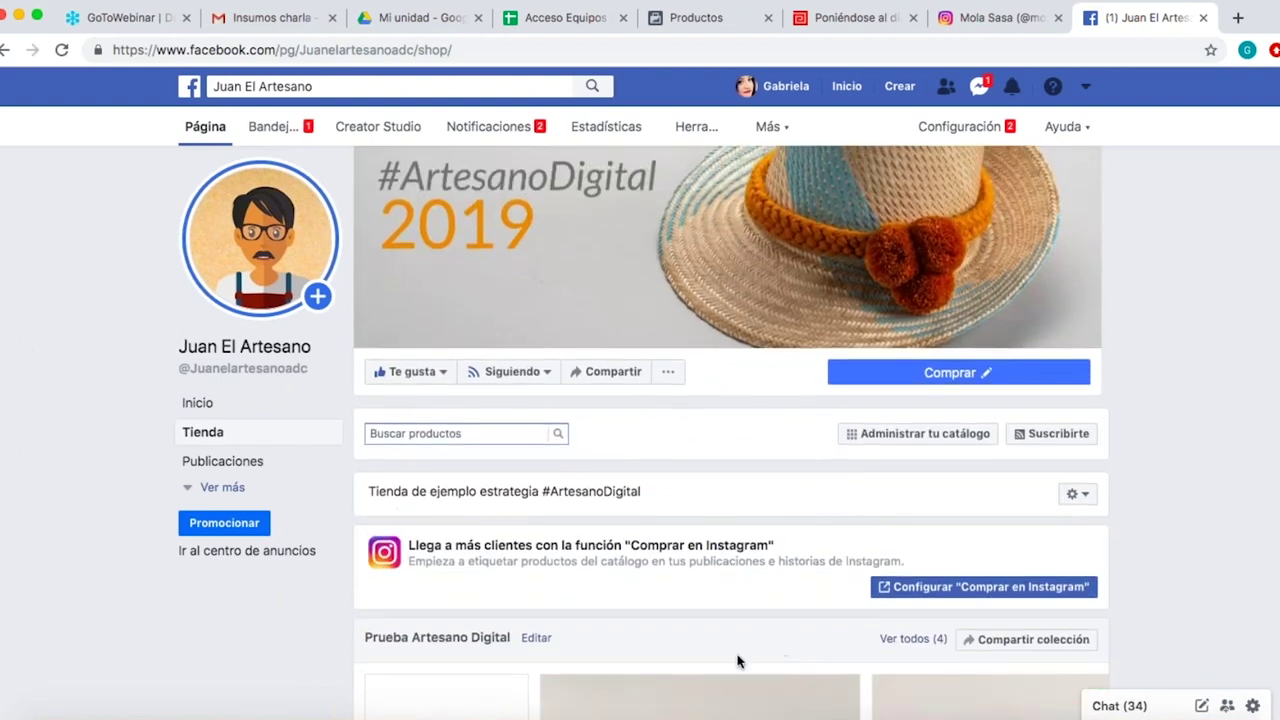
scroll(738, 660, down, 6)
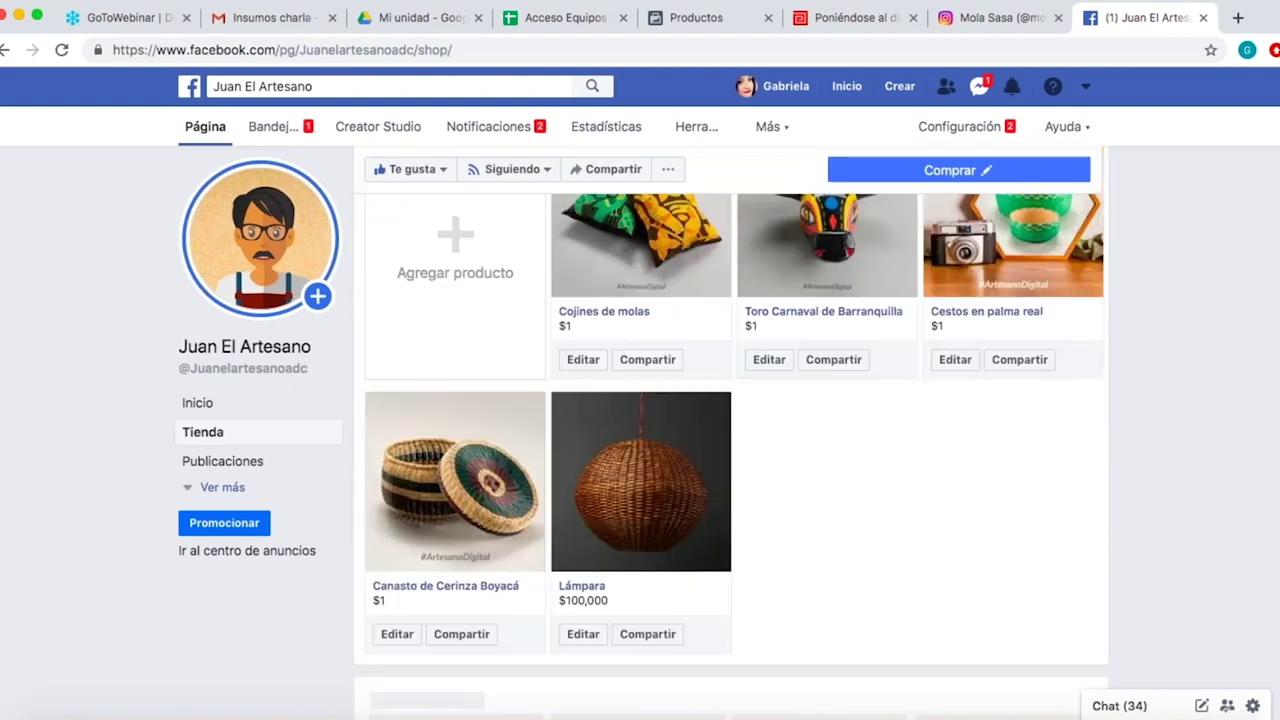
scroll(731, 432, up, 3)
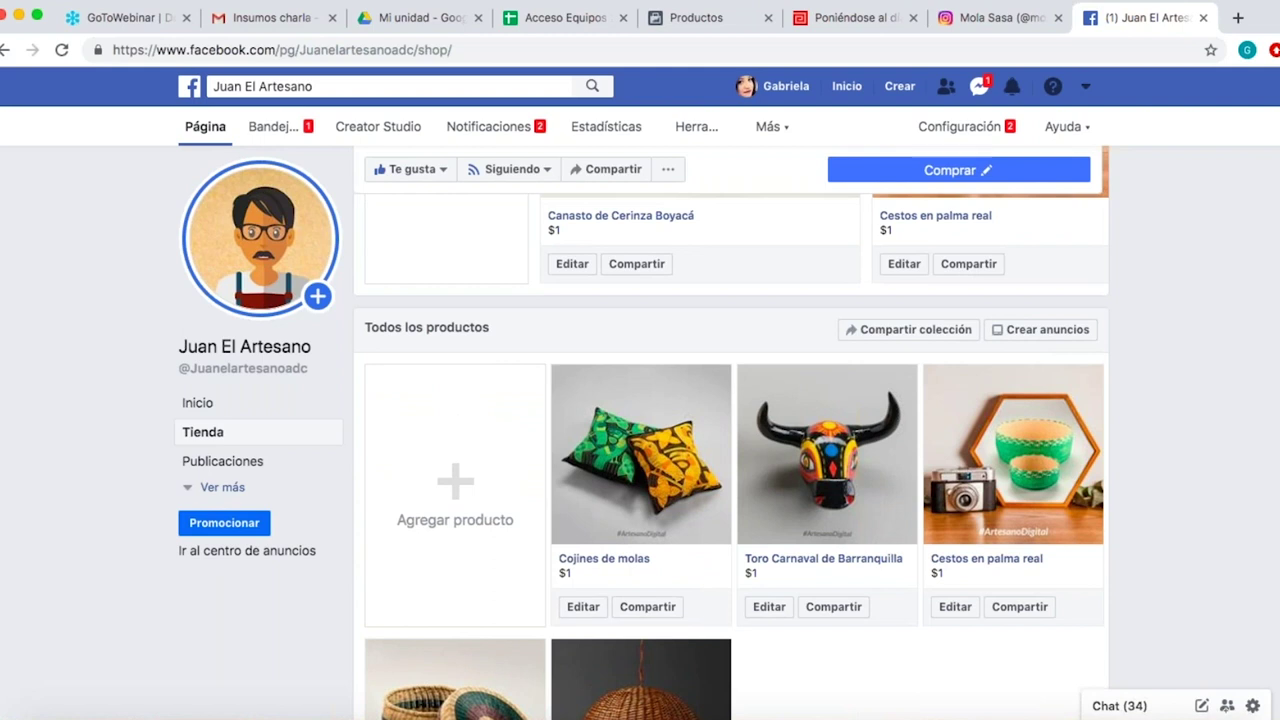
scroll(731, 432, down, 2)
scroll(731, 432, up, 2)
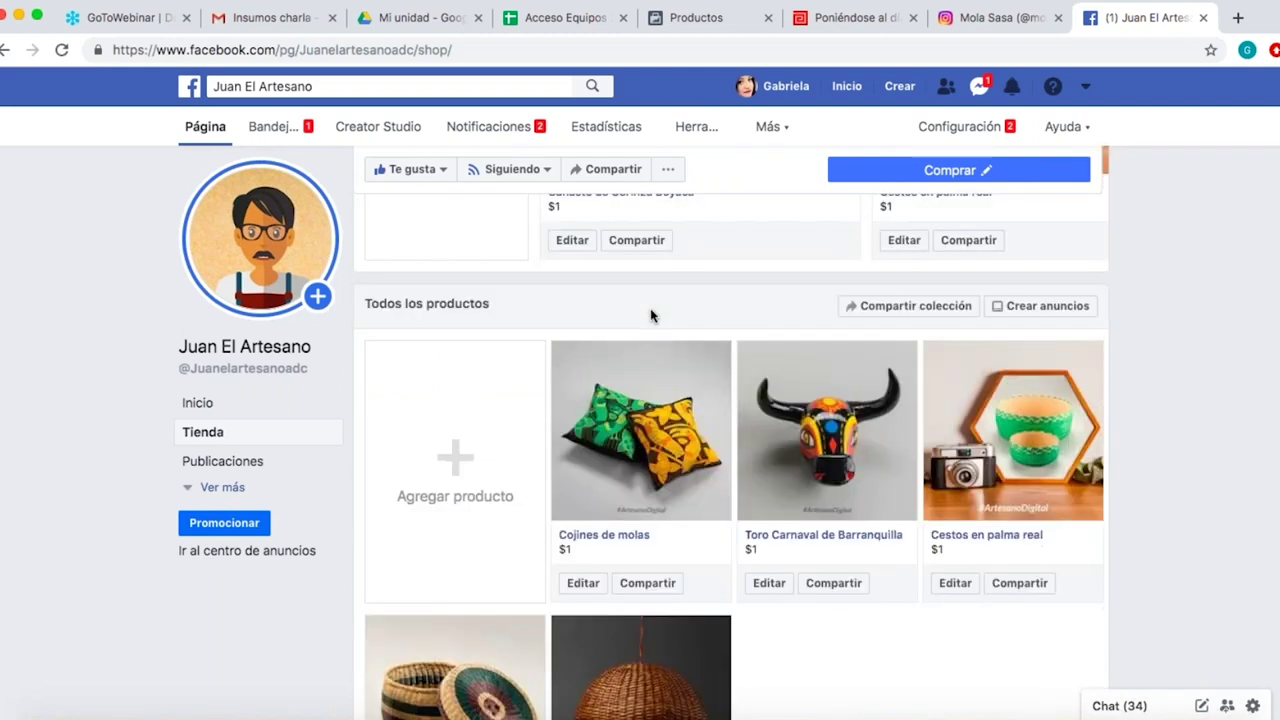
Review the Prueba Artesano Digital collection in the Tienda and return to the catalog's product list.
scroll(650, 316, up, 3)
scroll(864, 330, up, 3)
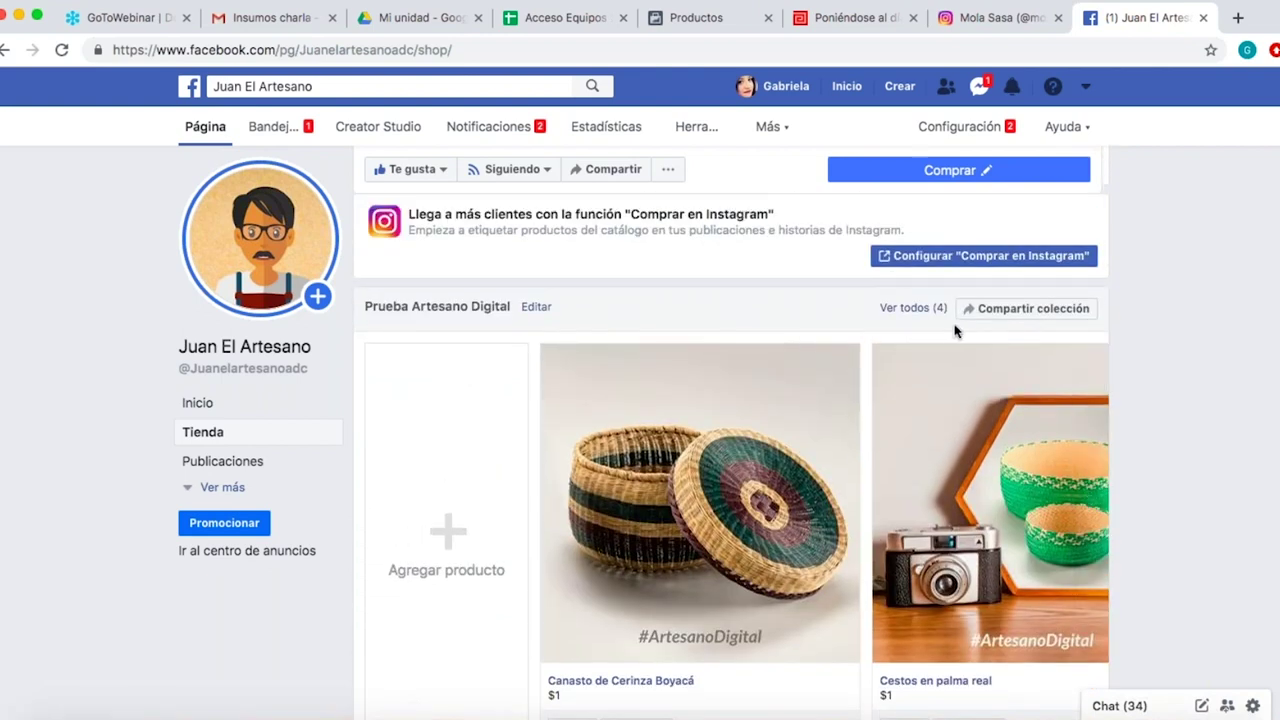
scroll(636, 336, down, 1)
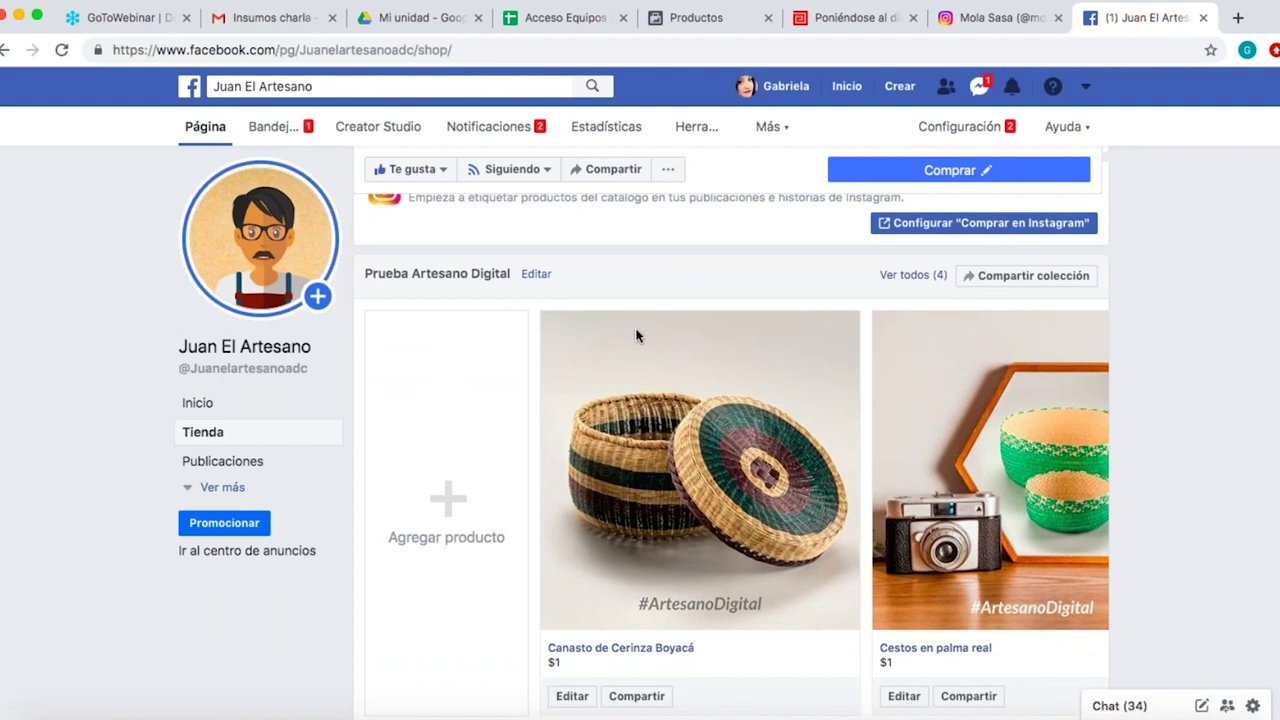
scroll(634, 334, up, 3)
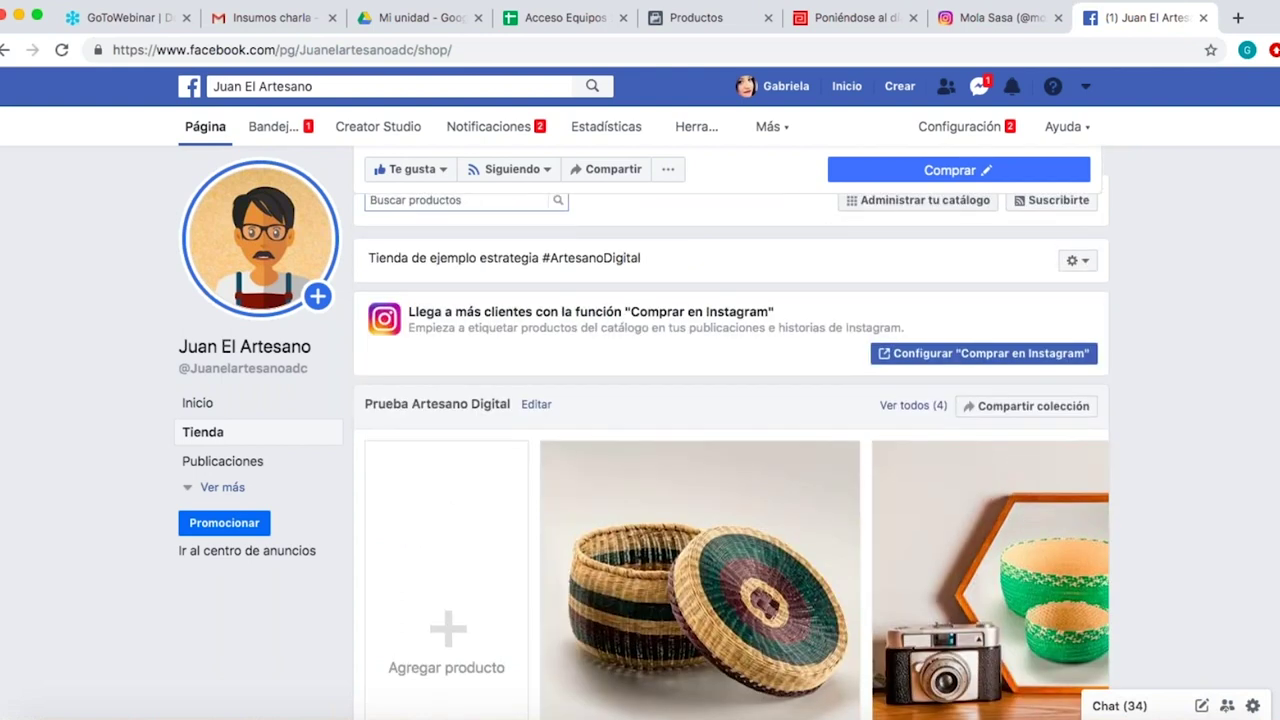
click(688, 22)
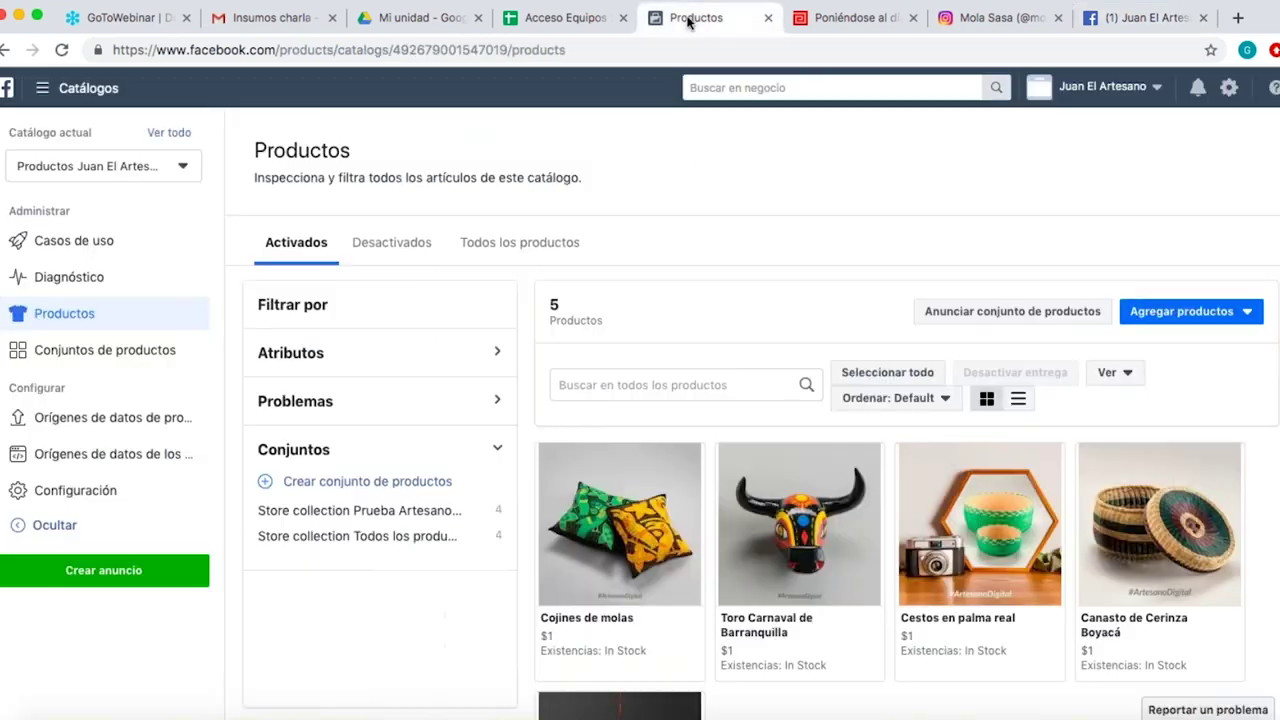
Examine the form for creating a product set in Conjuntos de productos, including its rules and product previews, and close it without creating one.
click(97, 352)
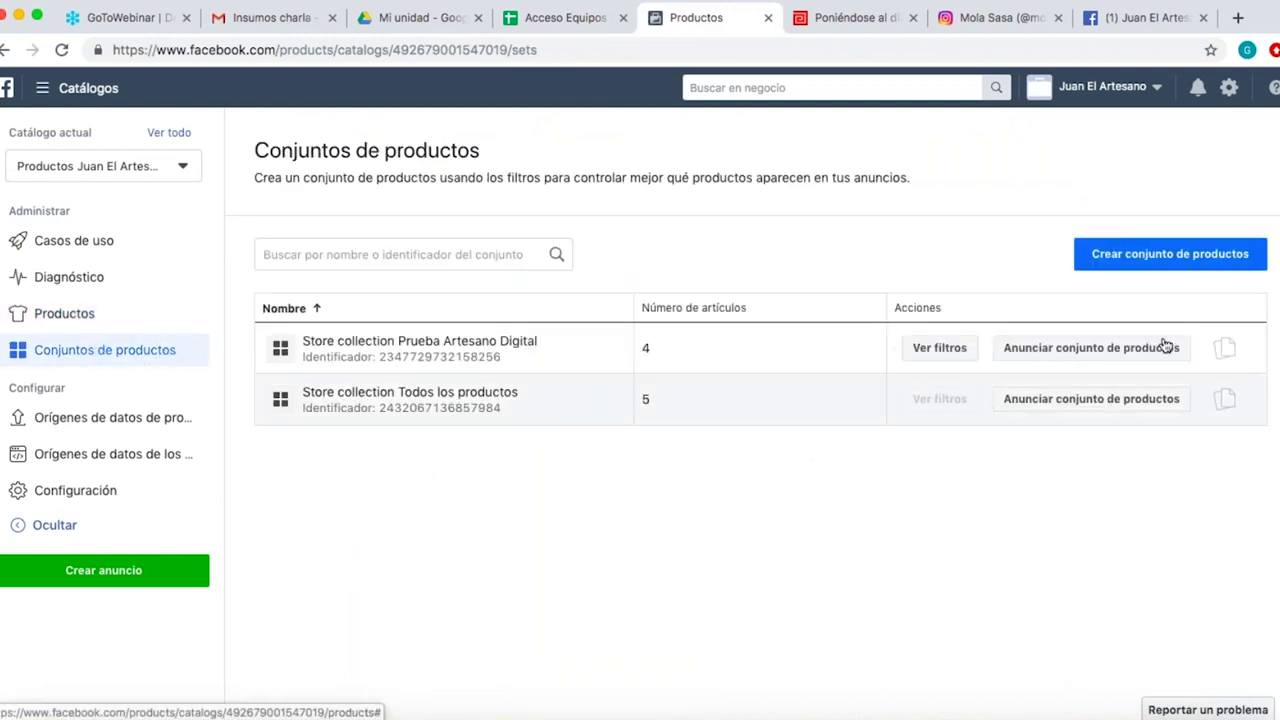
click(1112, 256)
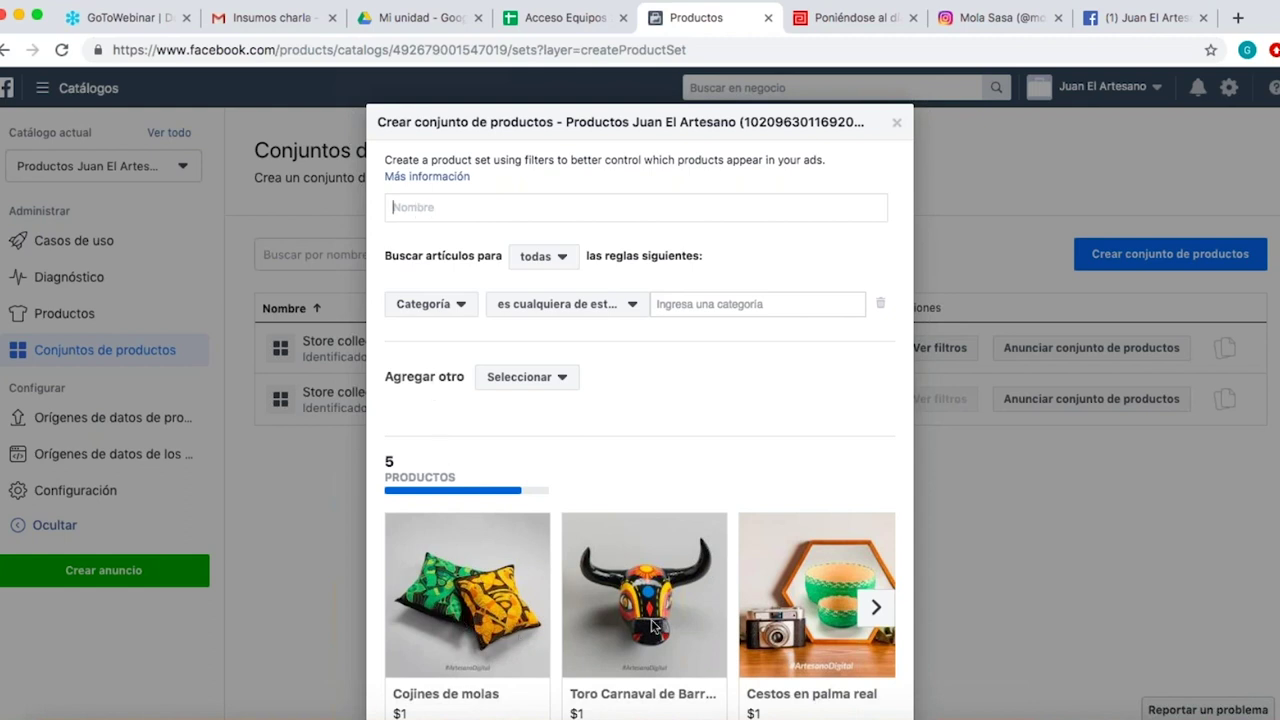
click(873, 610)
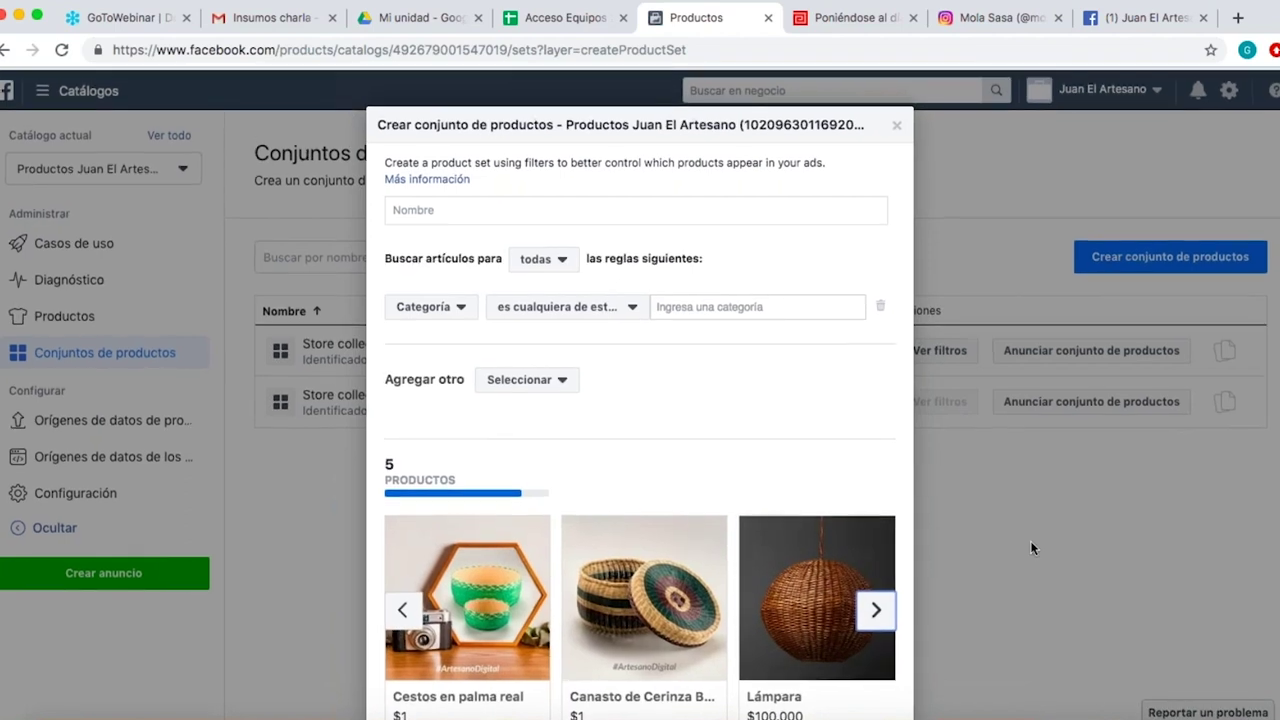
scroll(1033, 548, down, 2)
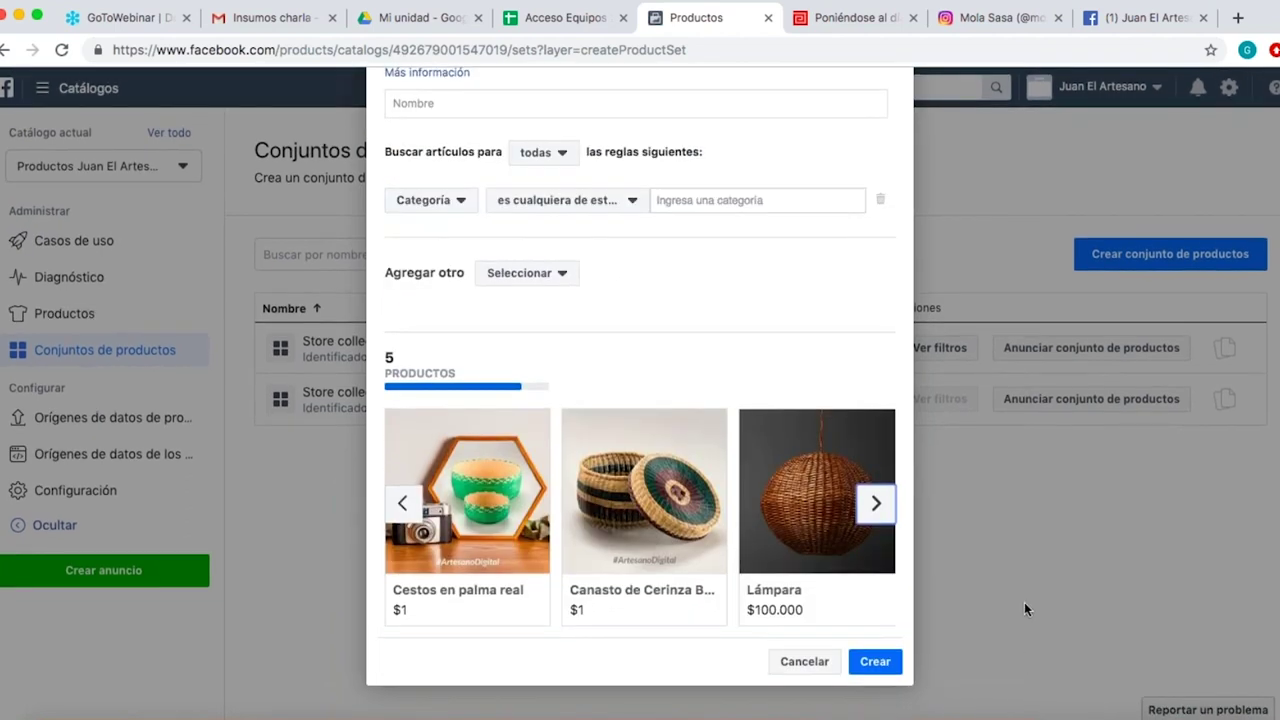
scroll(1034, 580, up, 2)
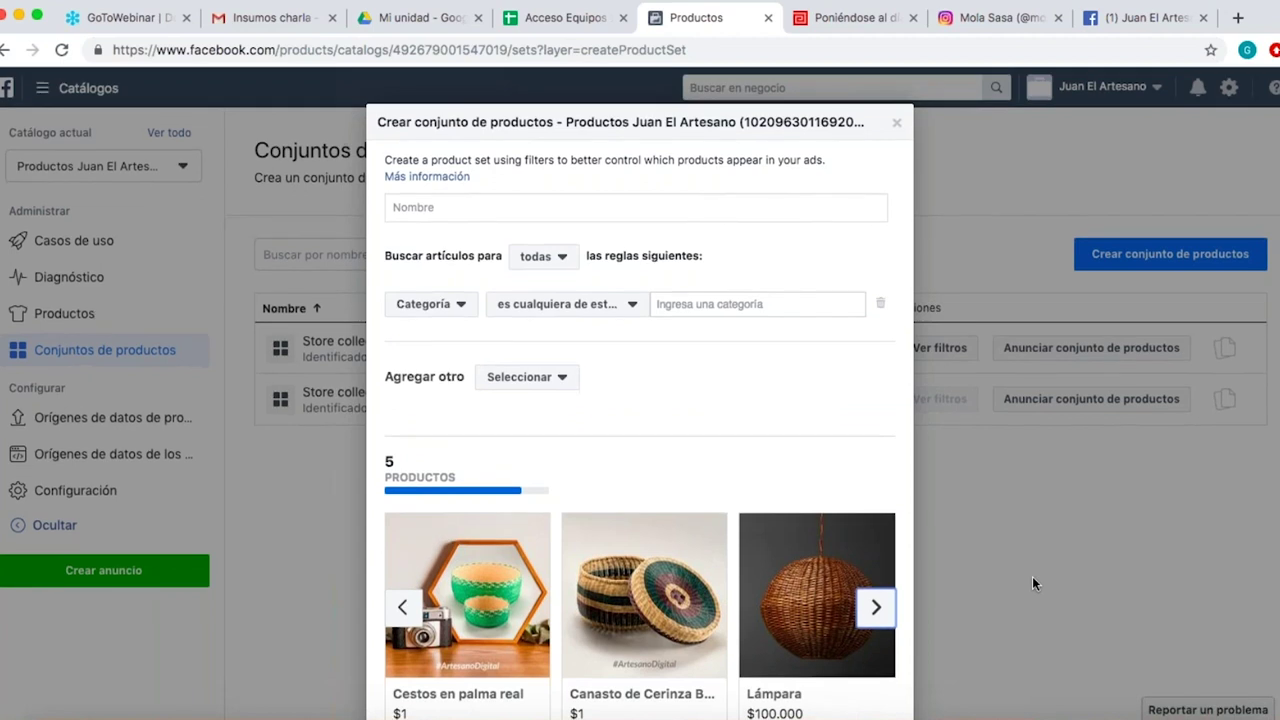
scroll(1032, 577, down, 2)
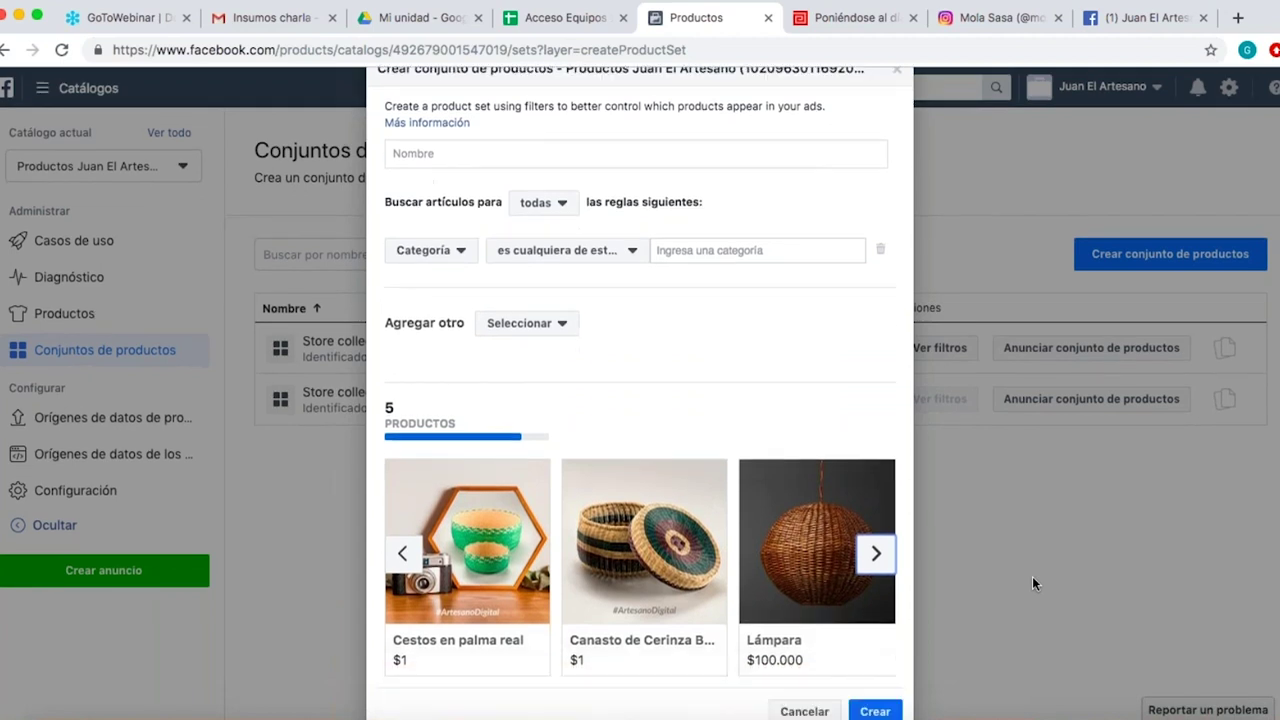
scroll(1032, 577, up, 1)
scroll(1032, 576, up, 1)
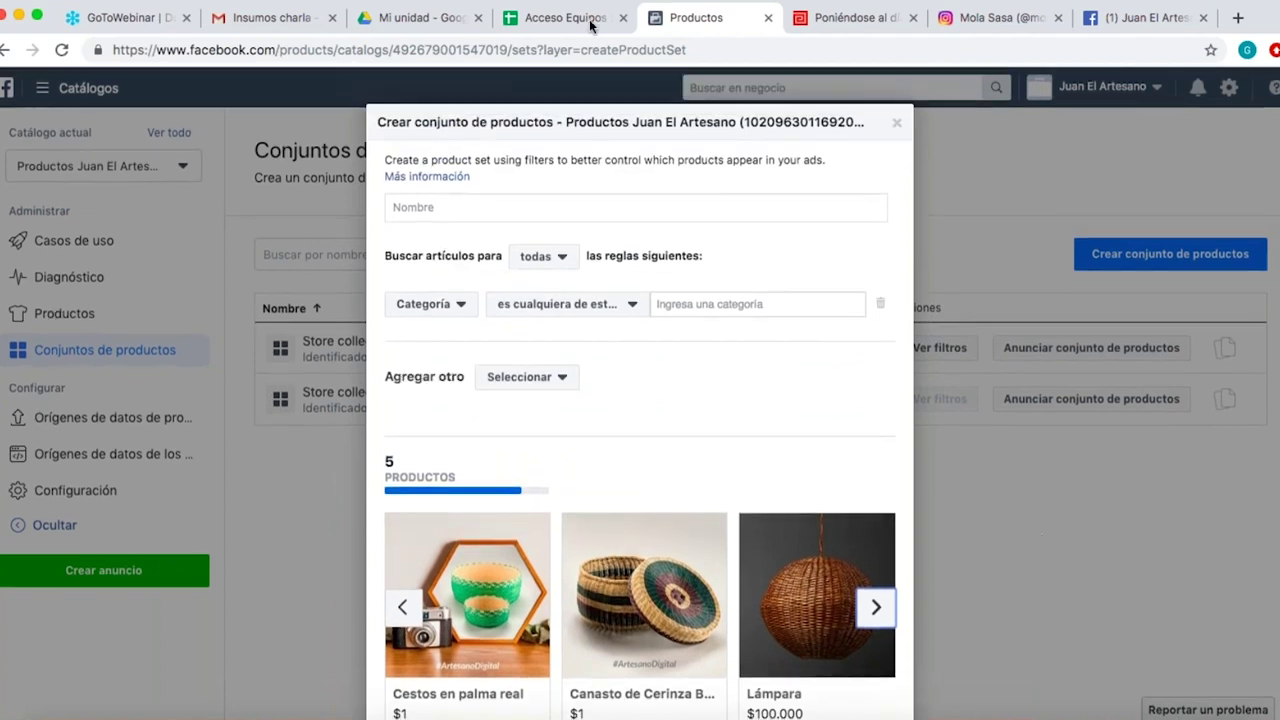
click(897, 124)
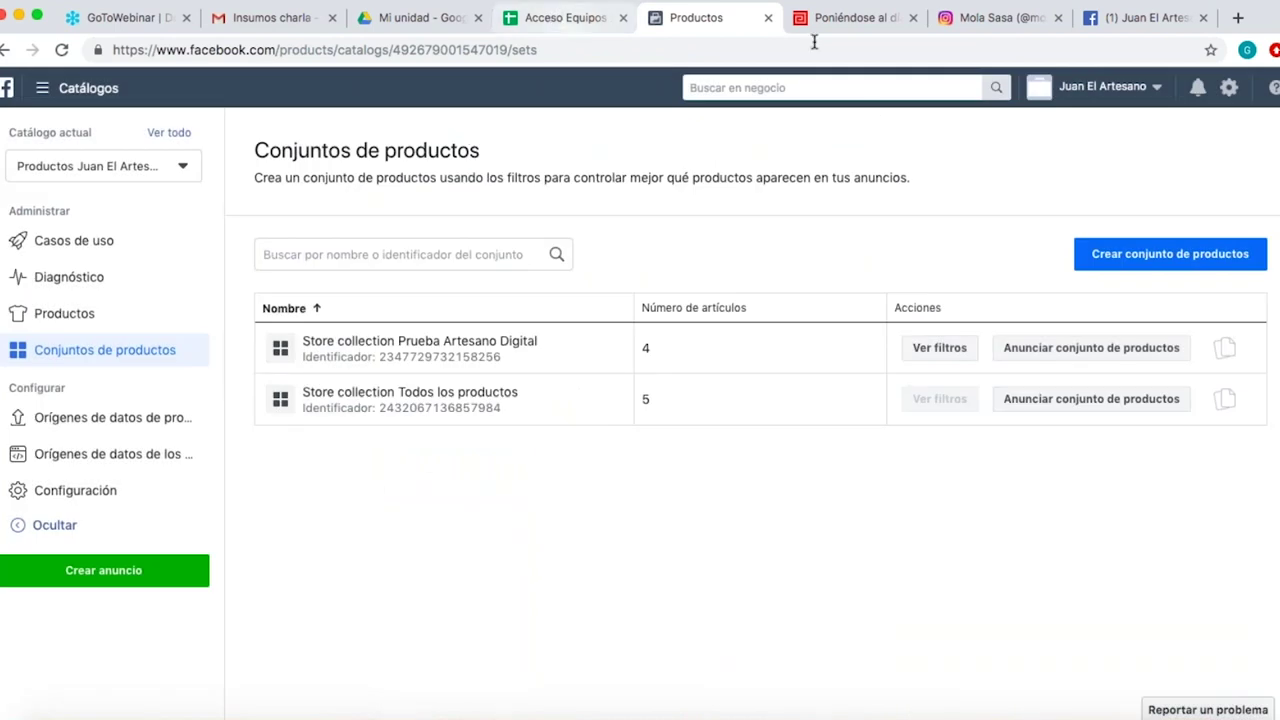
Review the page's Tienda, including the Prueba Artesano Digital collection and the "Comprar en Instagram" offer.
click(1160, 22)
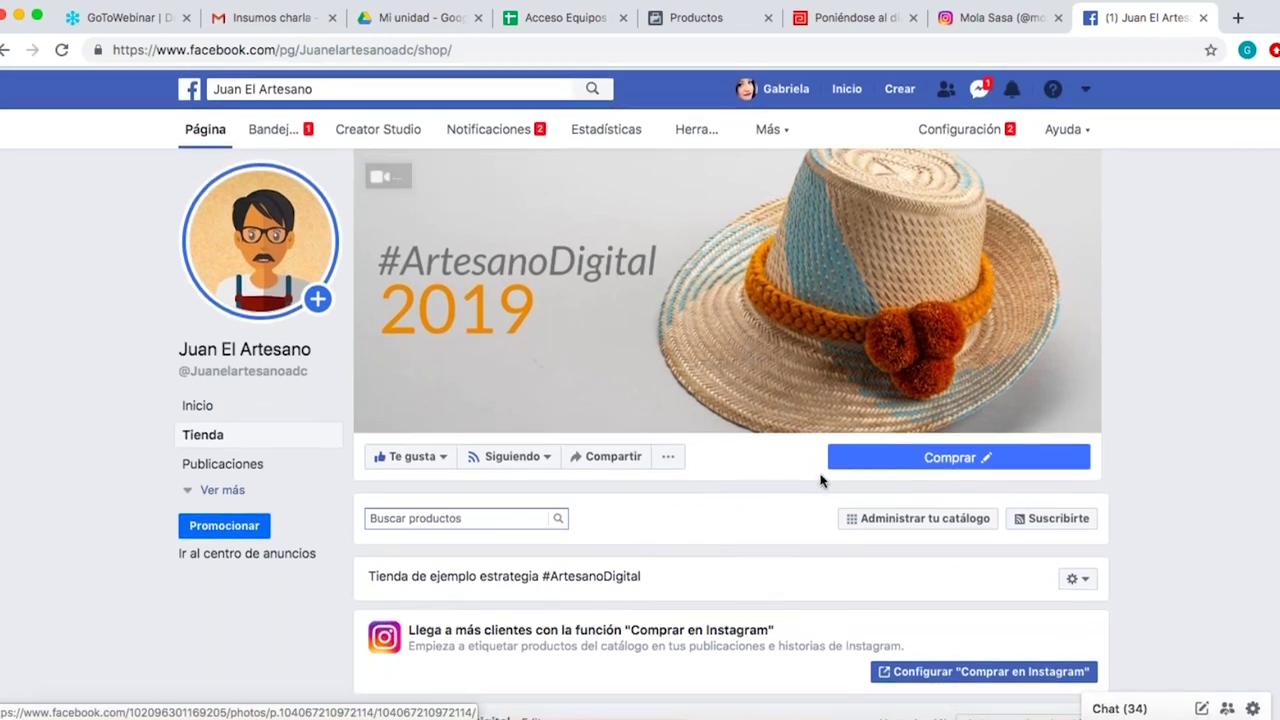
right_click(1135, 481)
click(1150, 403)
scroll(1150, 403, down, 2)
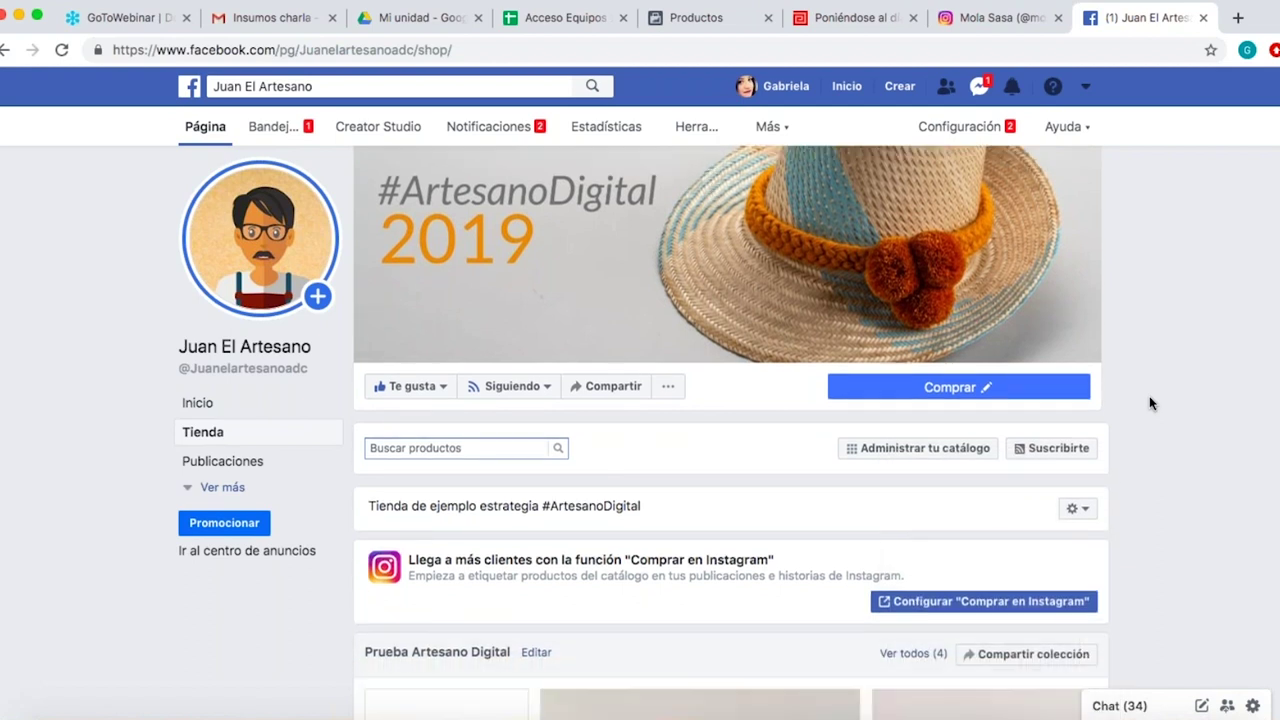
scroll(1150, 403, down, 5)
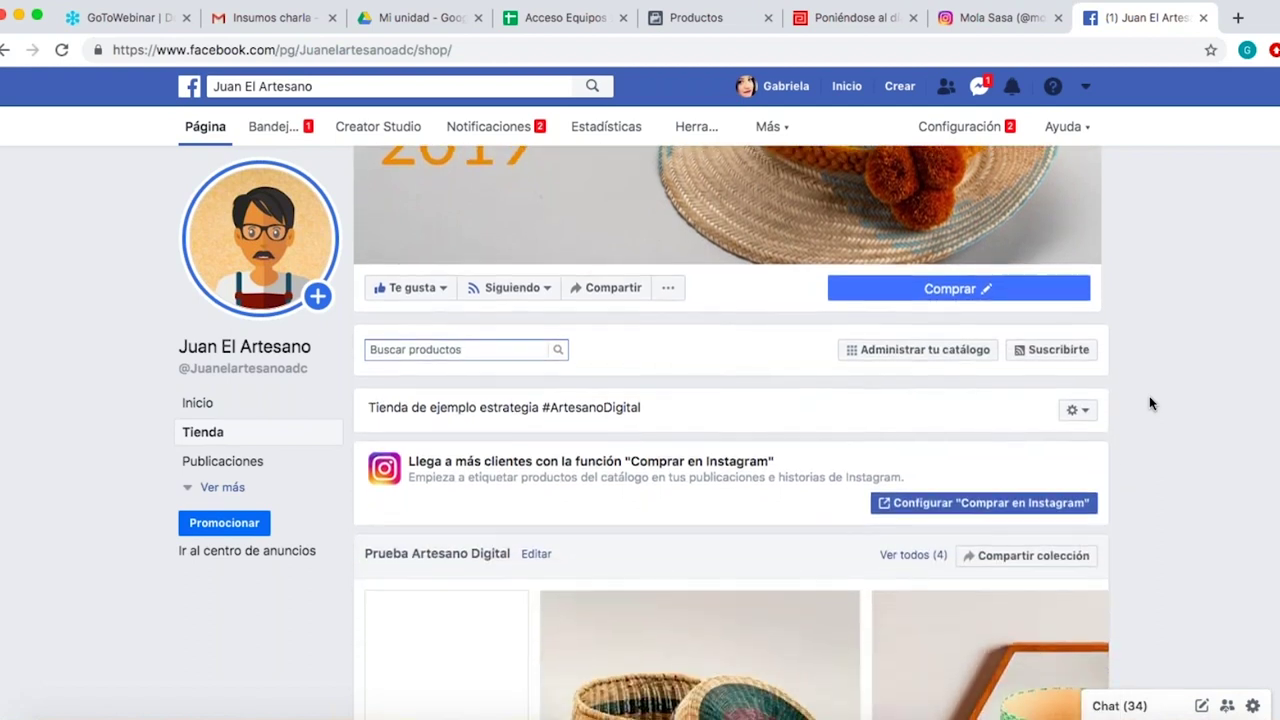
scroll(1150, 403, down, 4)
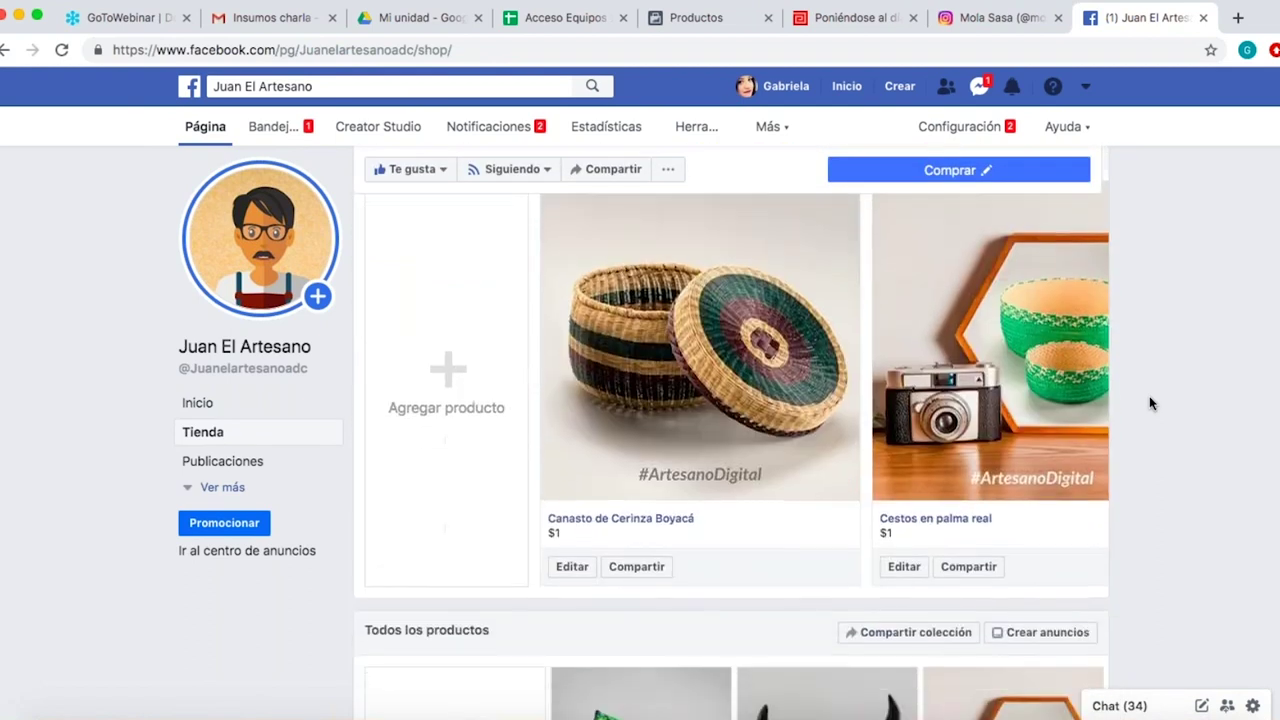
scroll(1150, 403, up, 6)
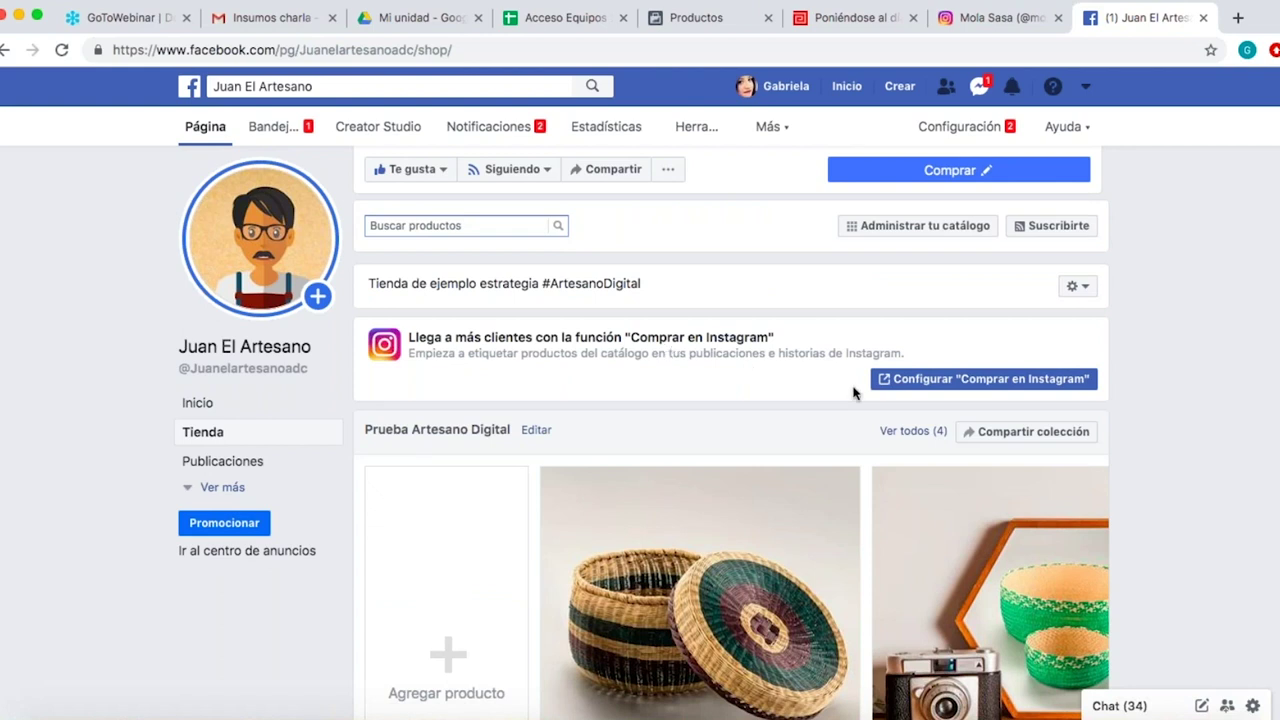
Open the "Comprar en Instagram" setup, read why the Instagram business profile is ineligible, and close the dialog.
click(904, 385)
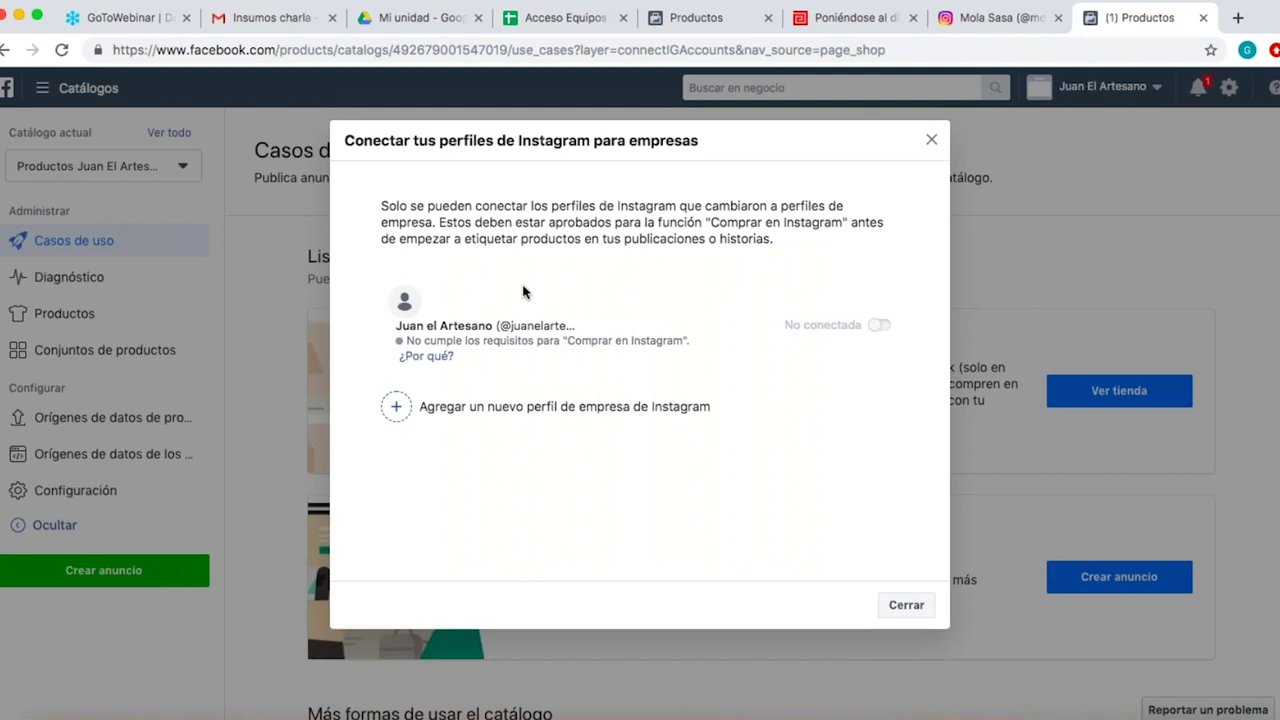
click(426, 356)
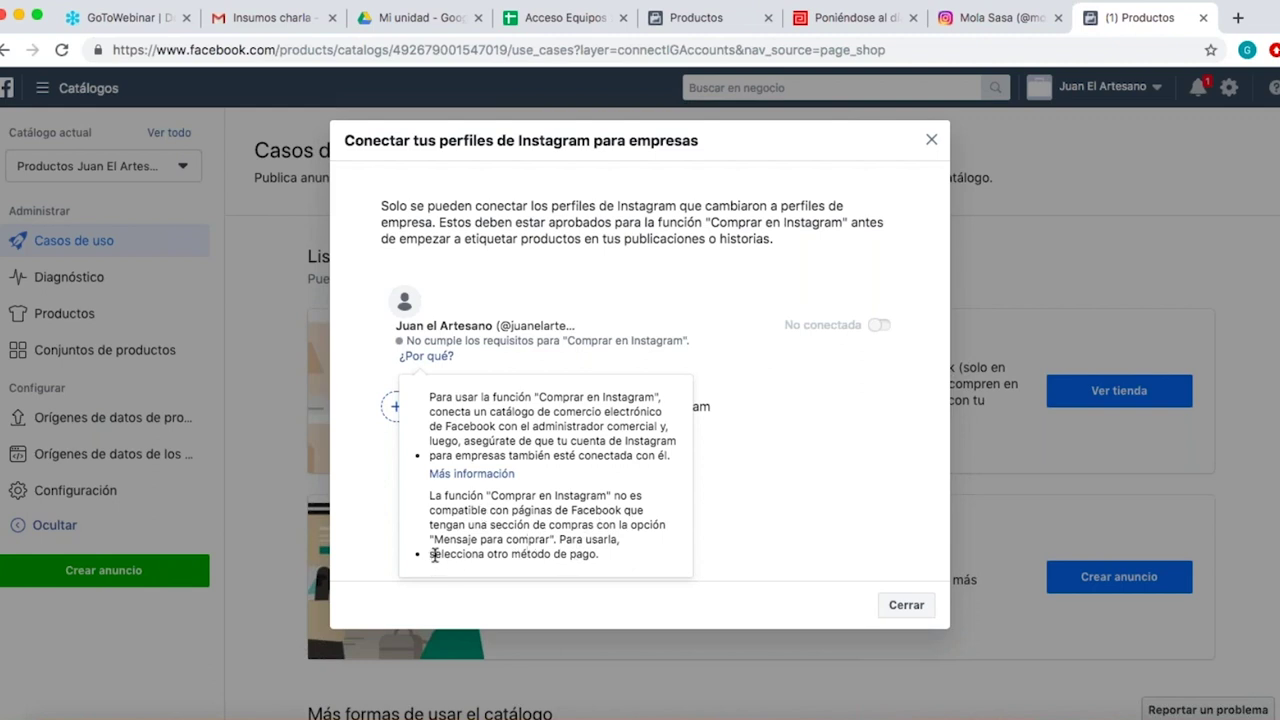
click(930, 143)
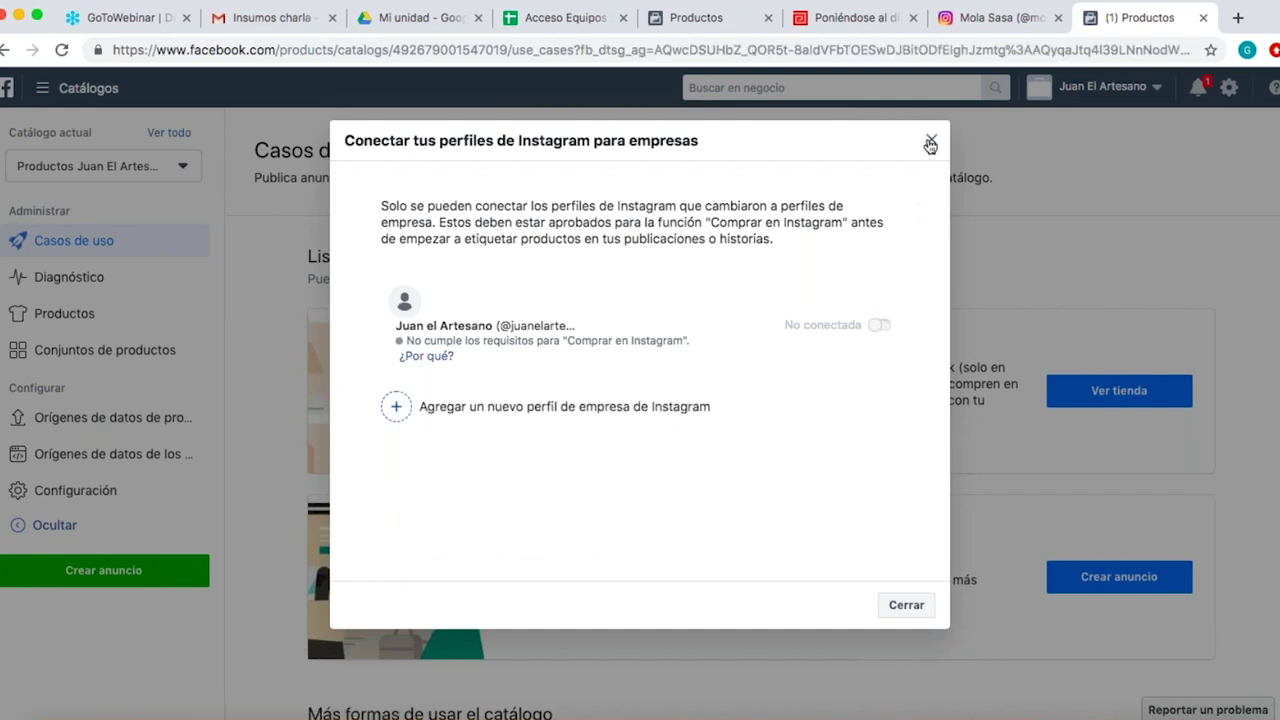
click(930, 144)
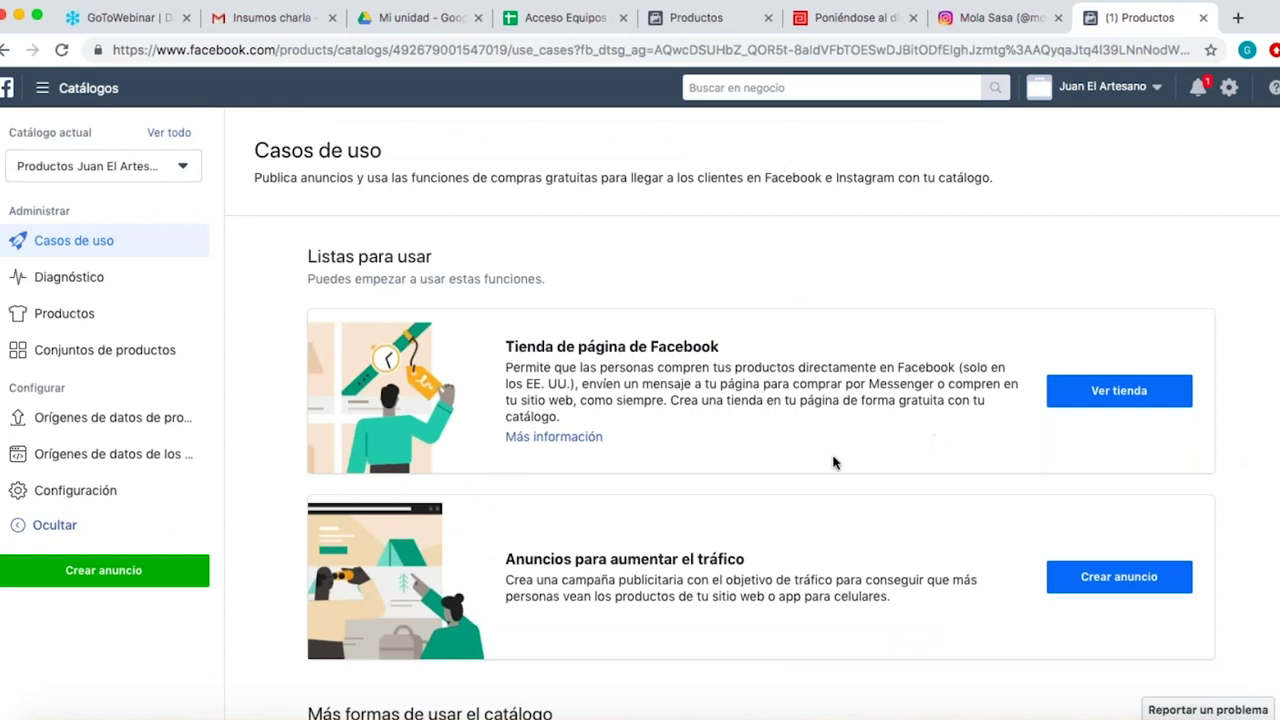
Examine the catalog's Casos de uso, covering both the ready-to-use features and the additional ways to use the catalog.
scroll(834, 462, down, 2)
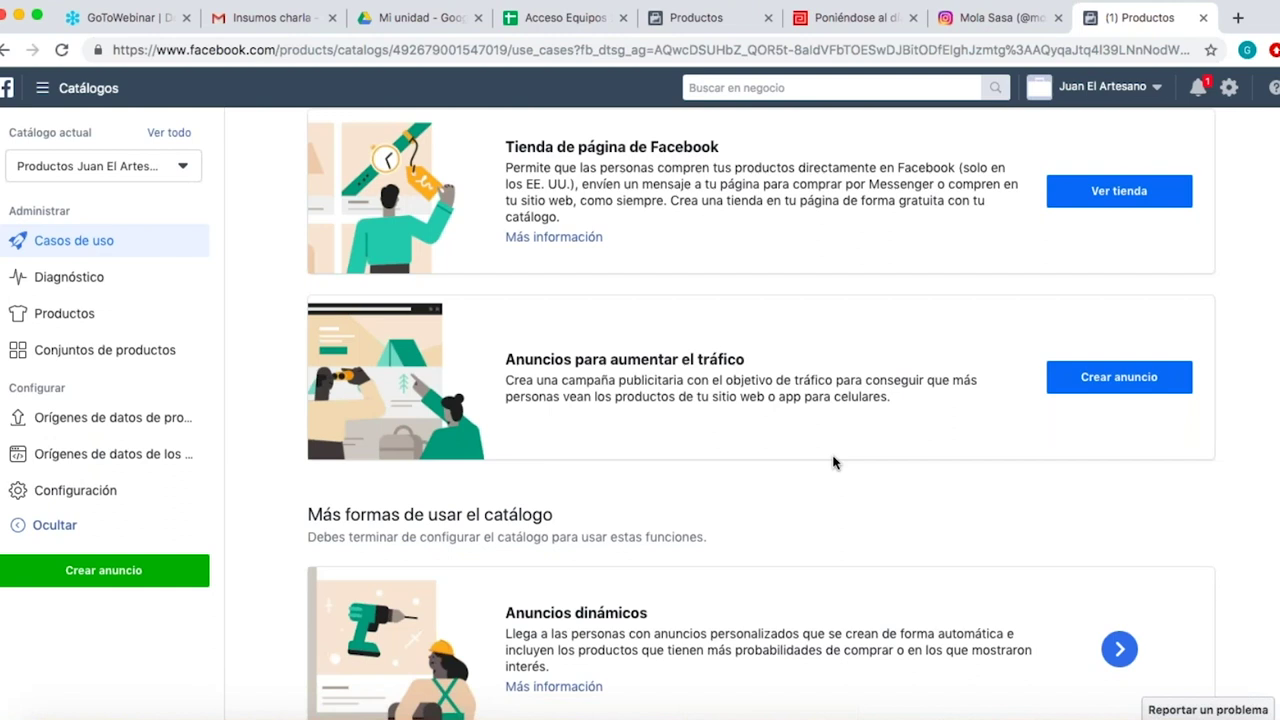
scroll(834, 462, down, 3)
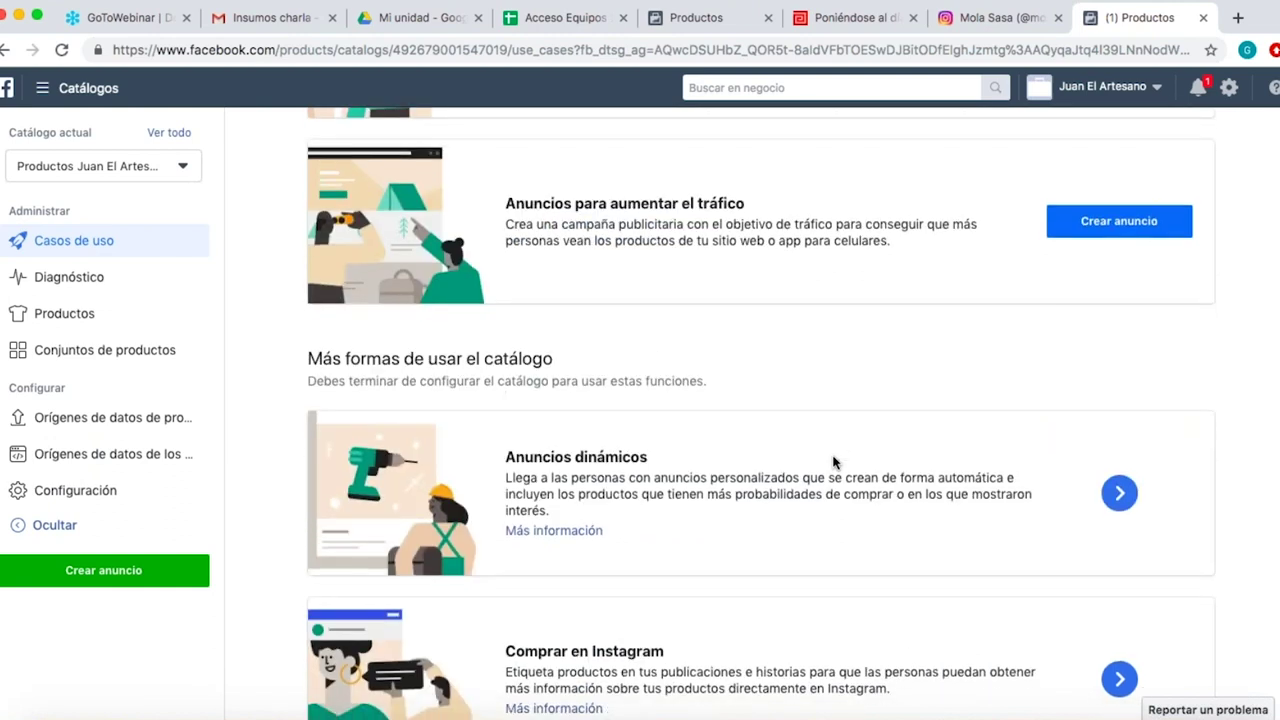
scroll(834, 462, up, 6)
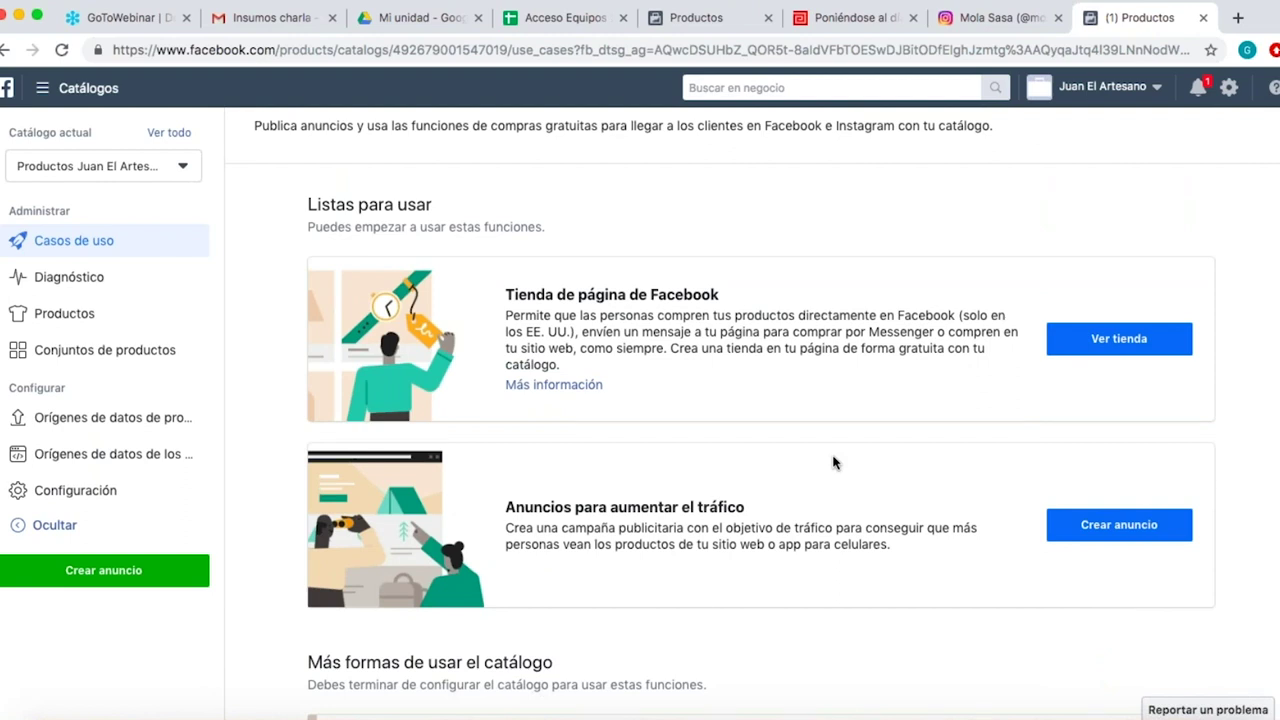
scroll(834, 462, down, 3)
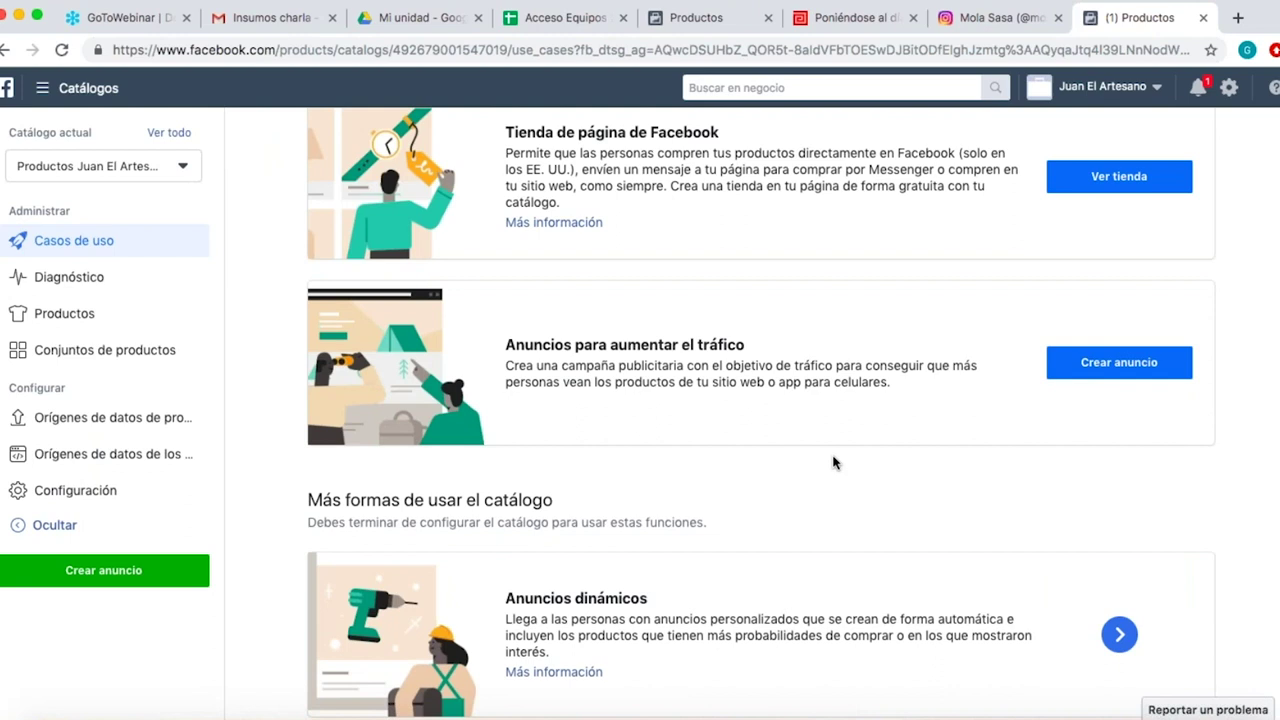
scroll(834, 462, down, 2)
scroll(834, 462, up, 7)
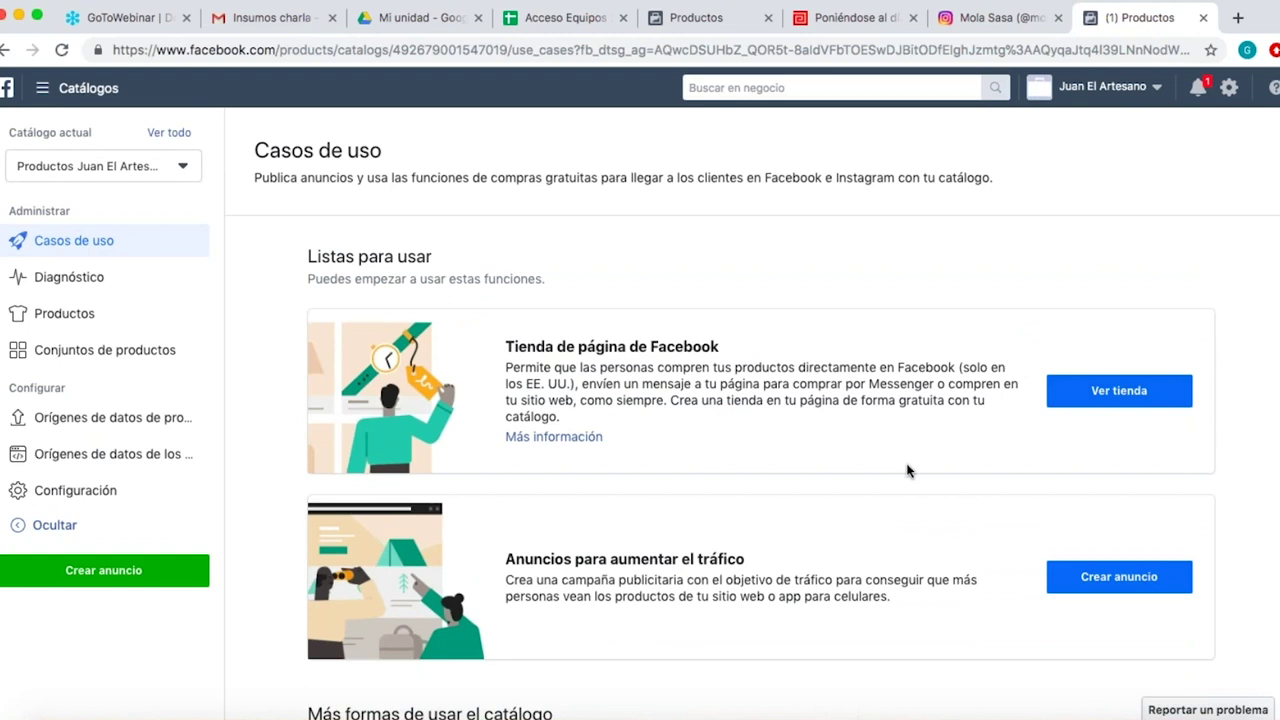
Expand the Comprar en Instagram requirements, check the profile's ineligibility reasons under Conectar perfil, and close the dialog.
scroll(909, 471, down, 3)
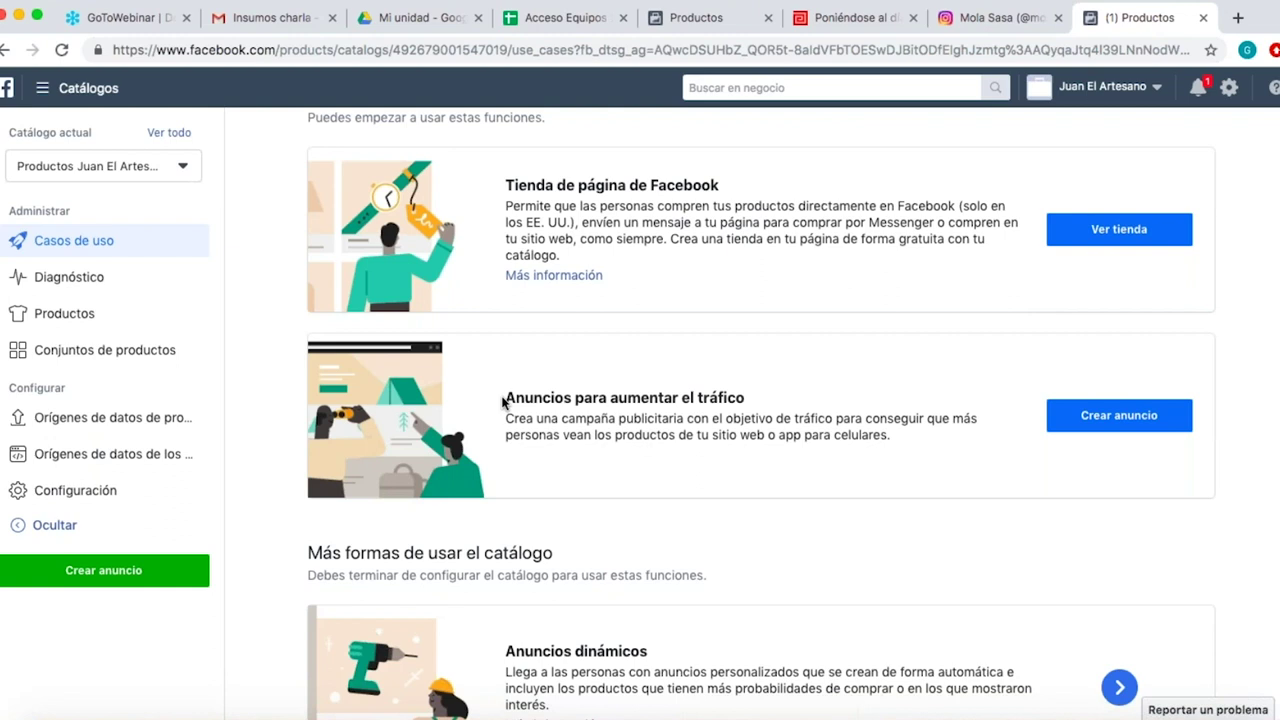
scroll(503, 401, down, 1)
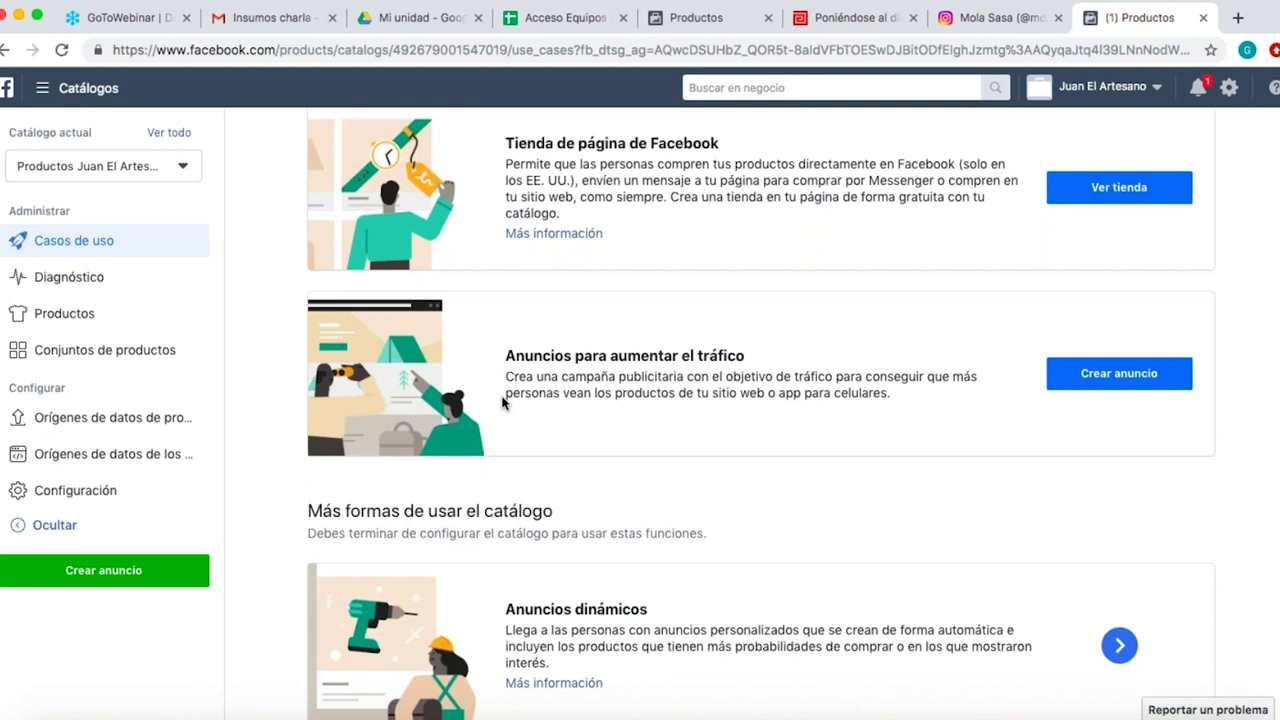
scroll(503, 401, down, 3)
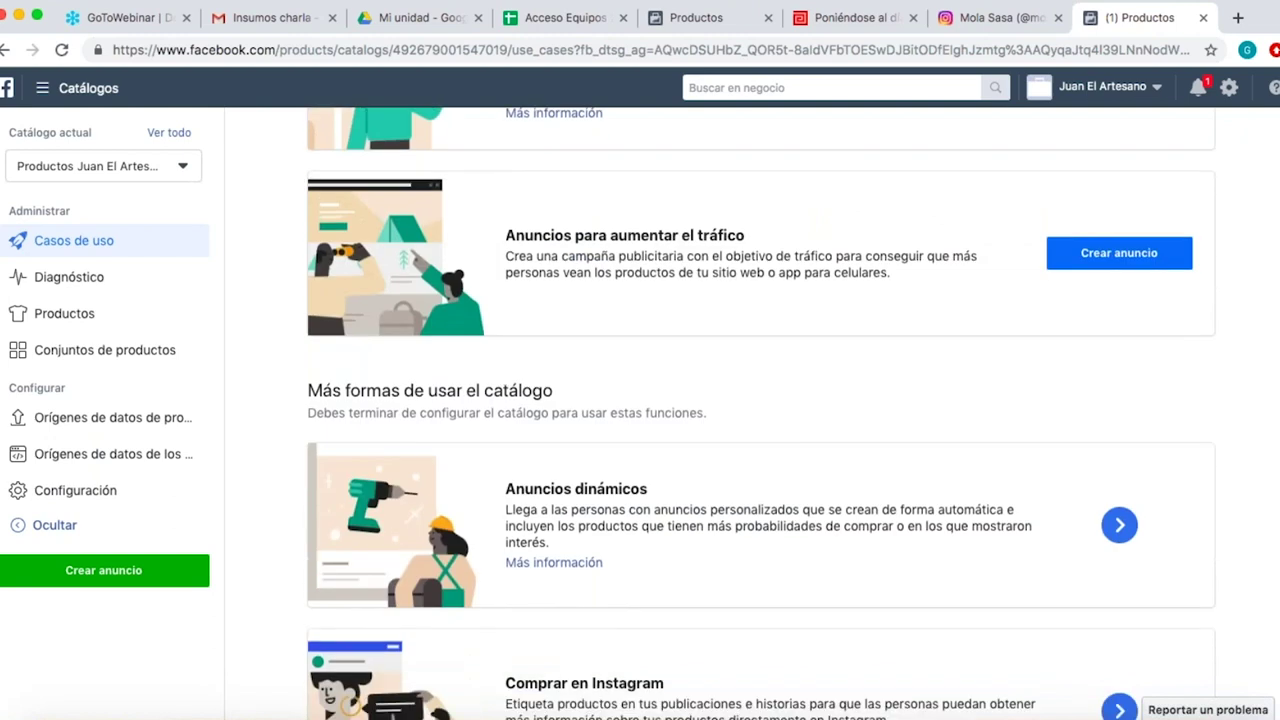
scroll(510, 410, down, 3)
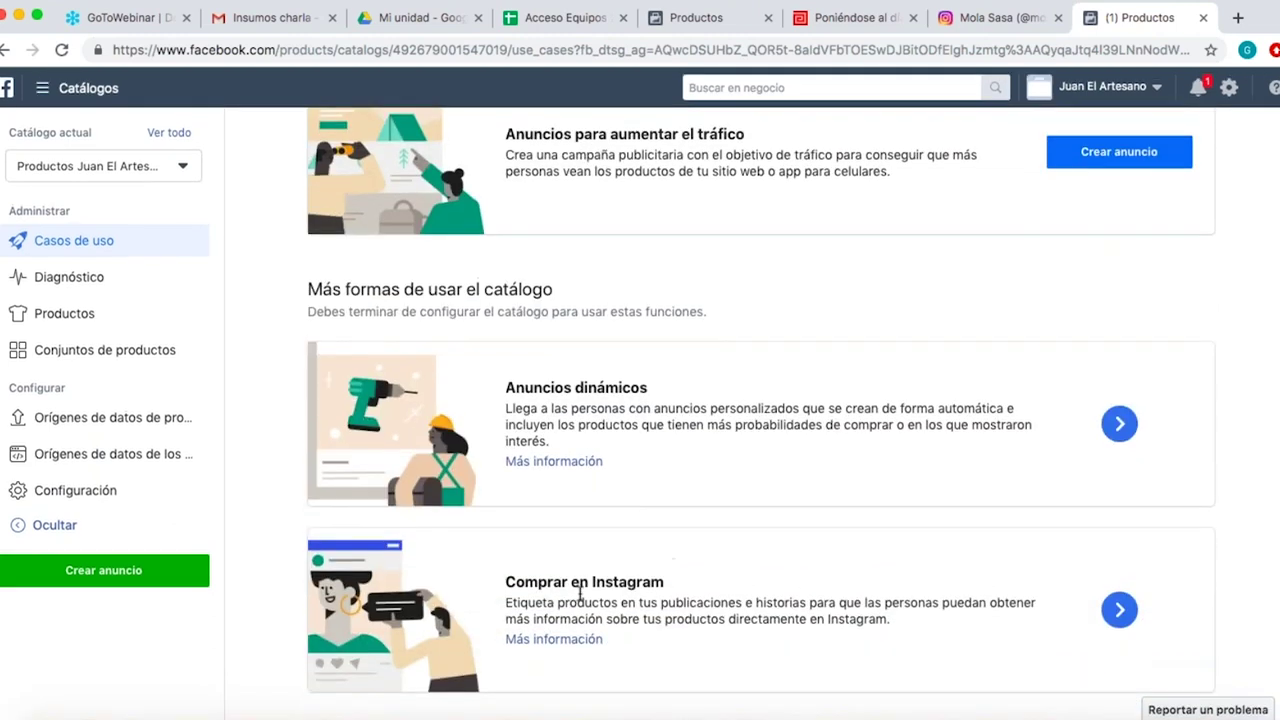
click(1117, 614)
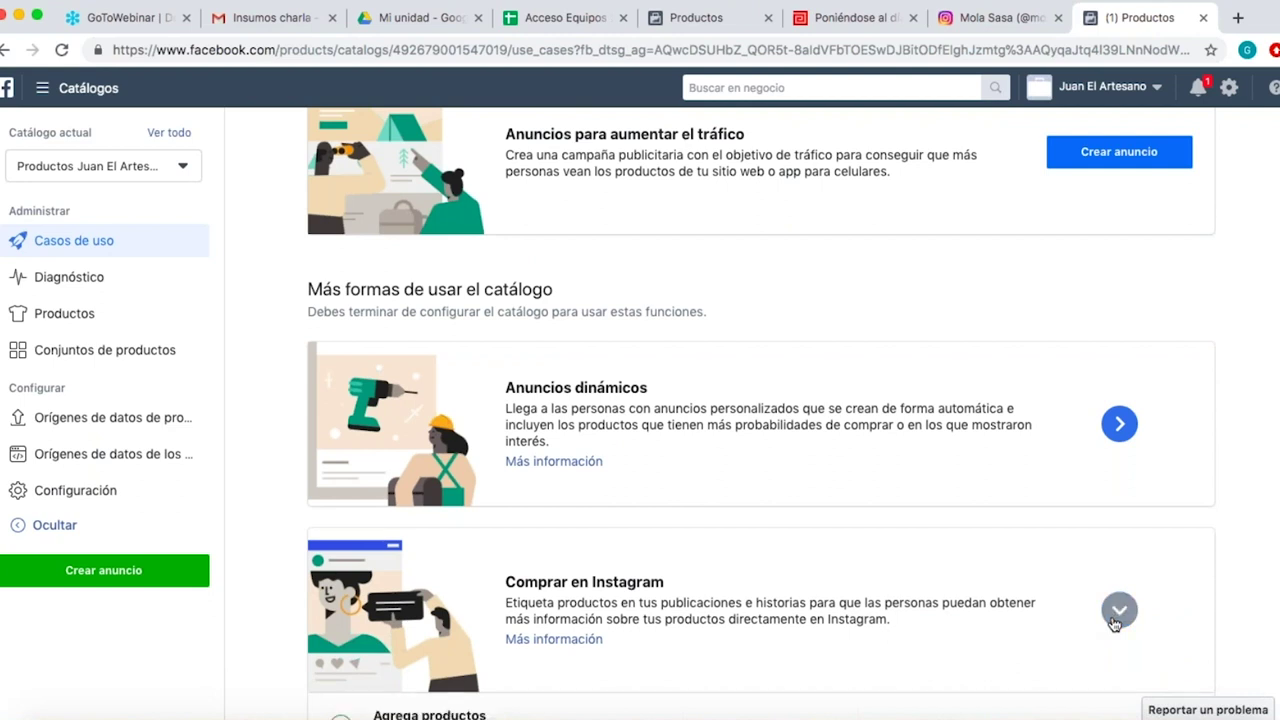
scroll(750, 630, down, 2)
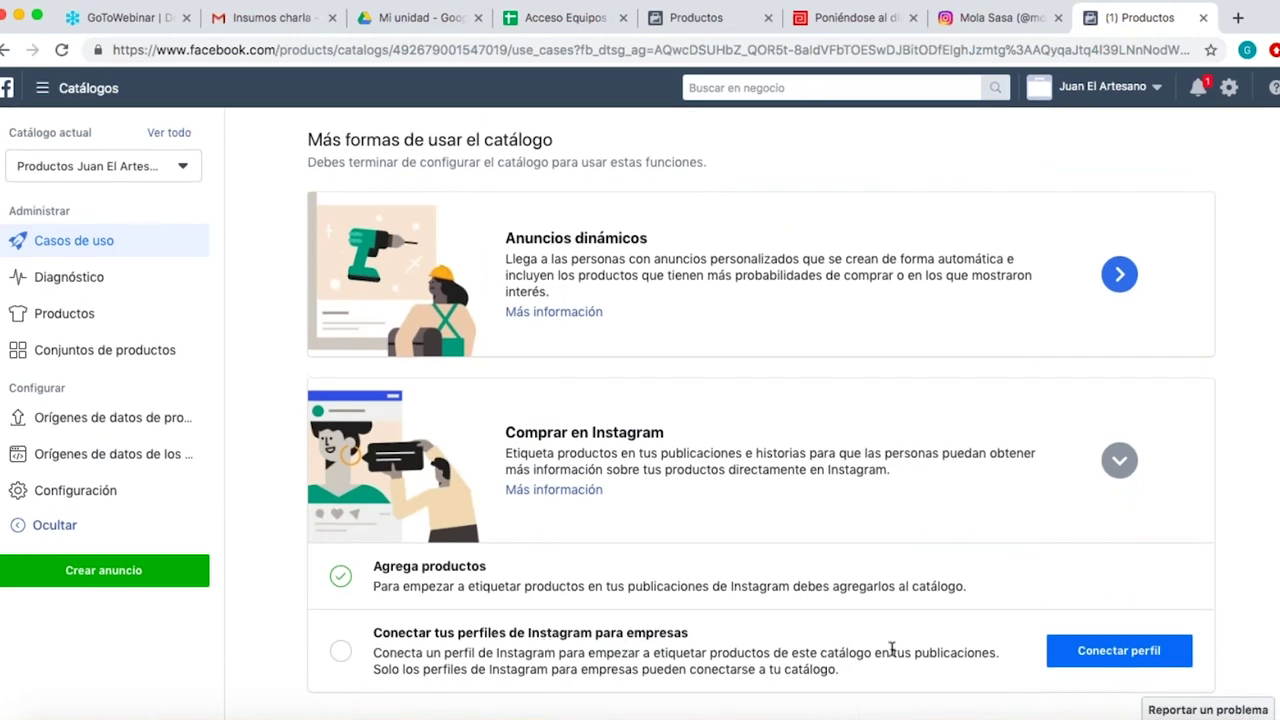
click(1088, 655)
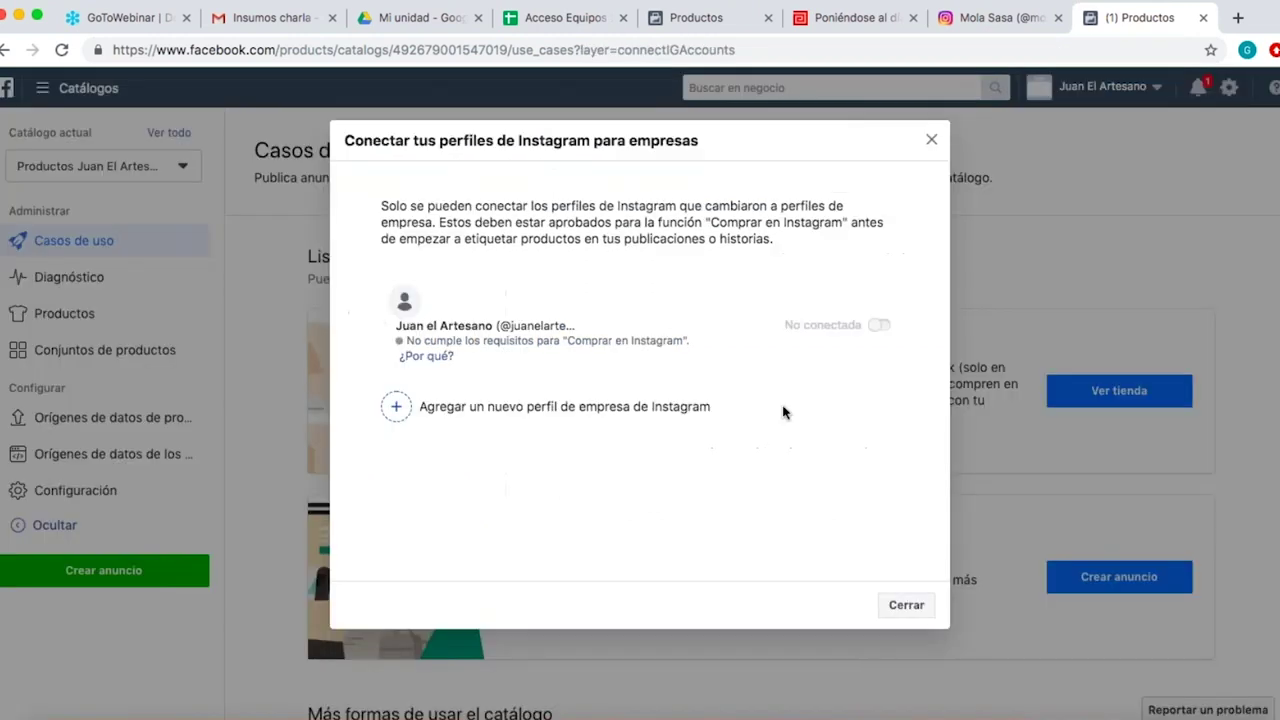
mouse_move(430, 357)
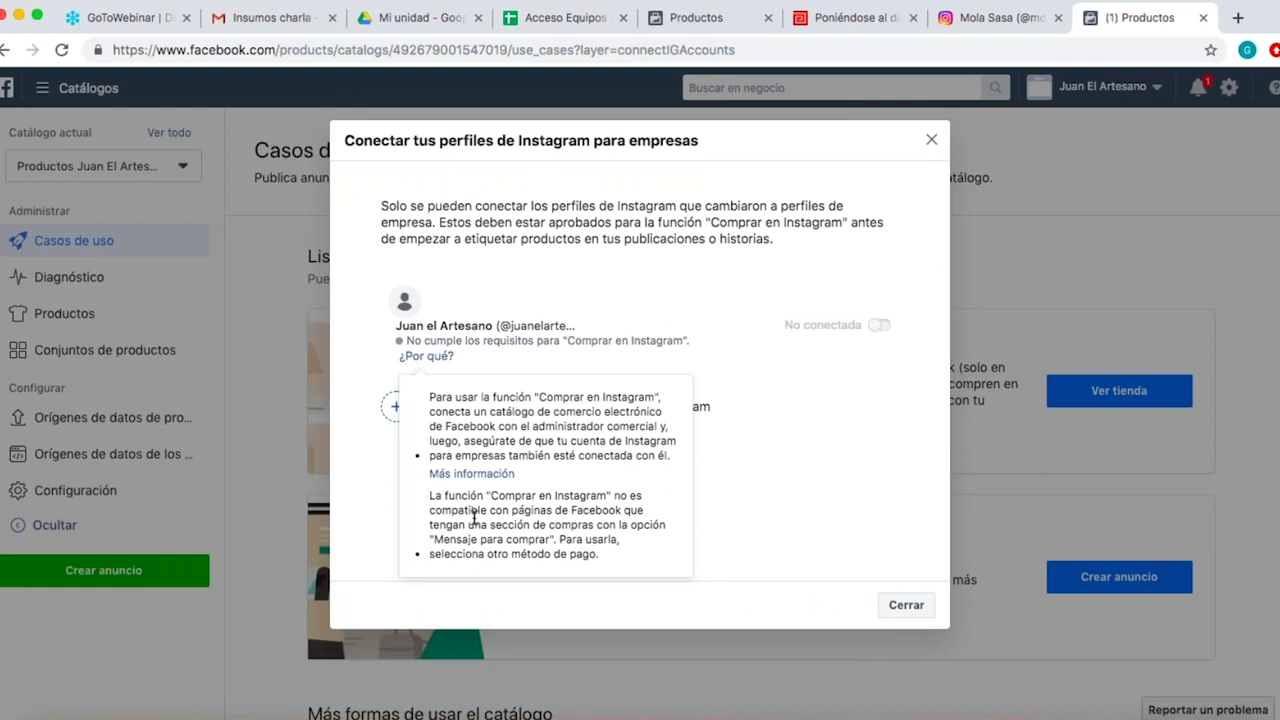
click(931, 141)
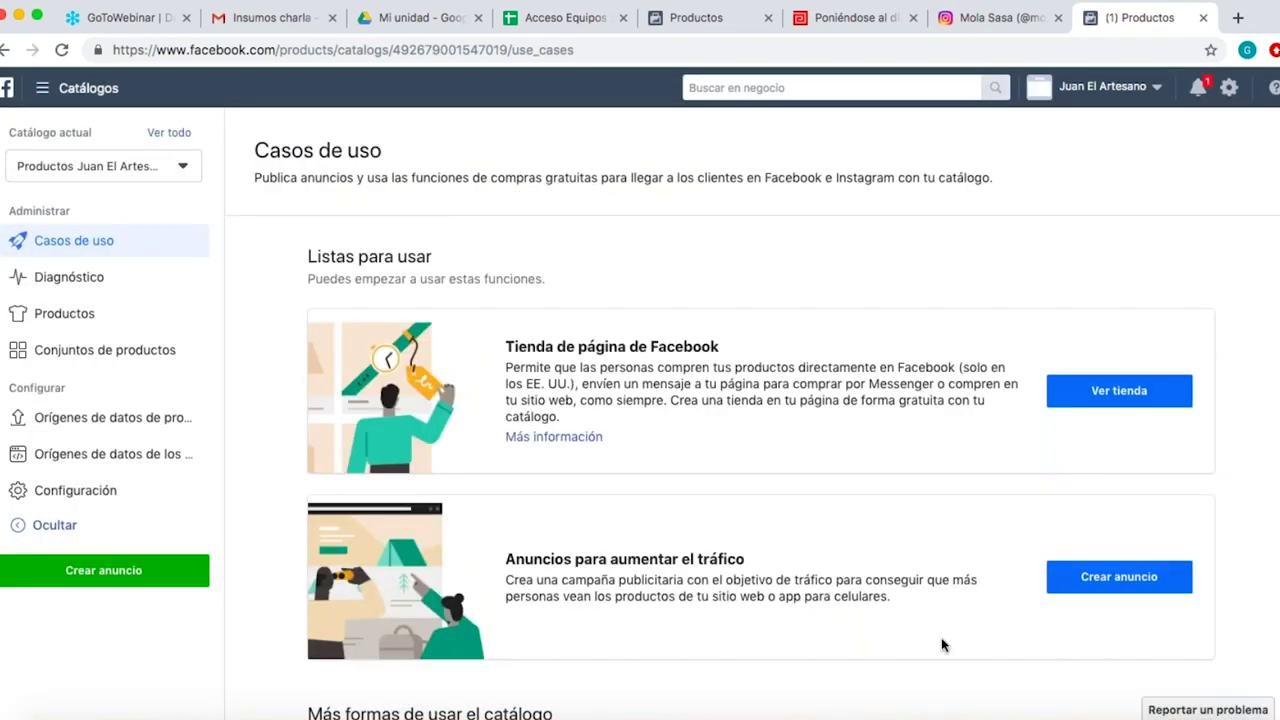
Read the Instagram help article on connecting a catalog, linked from the ineligibility reasons, and return to close the profile connection dialog.
scroll(942, 645, down, 6)
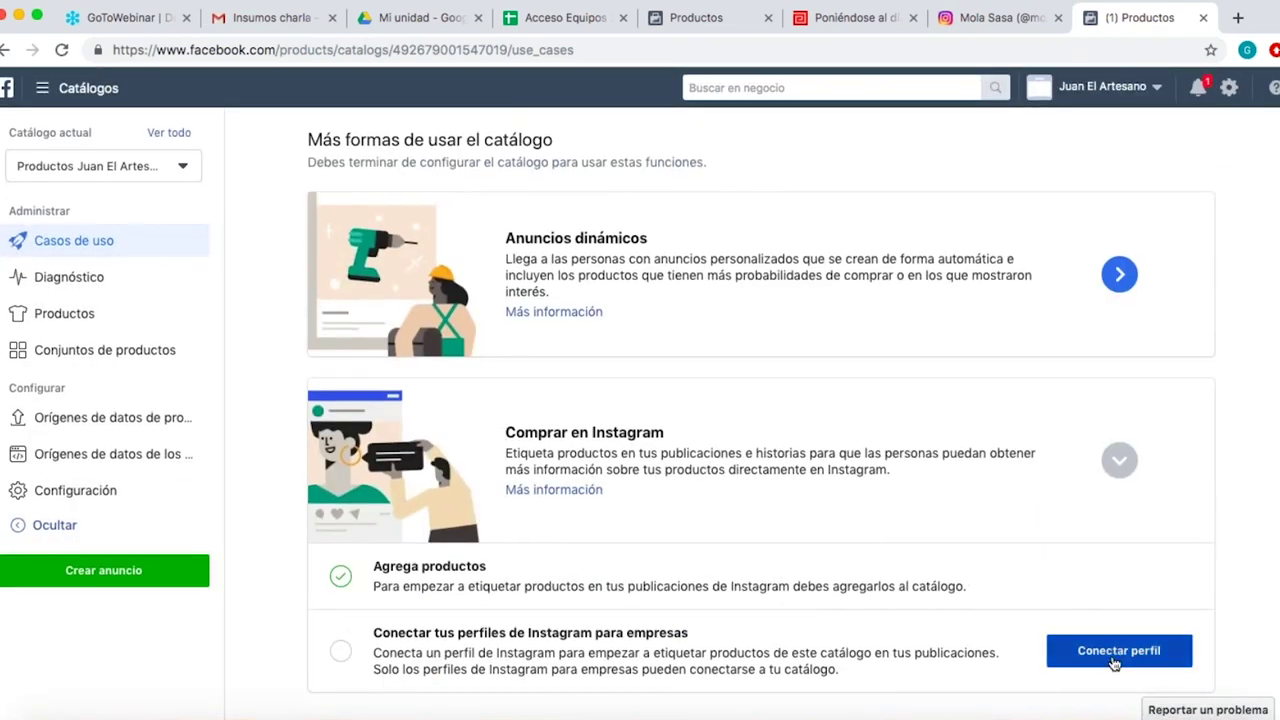
click(1113, 651)
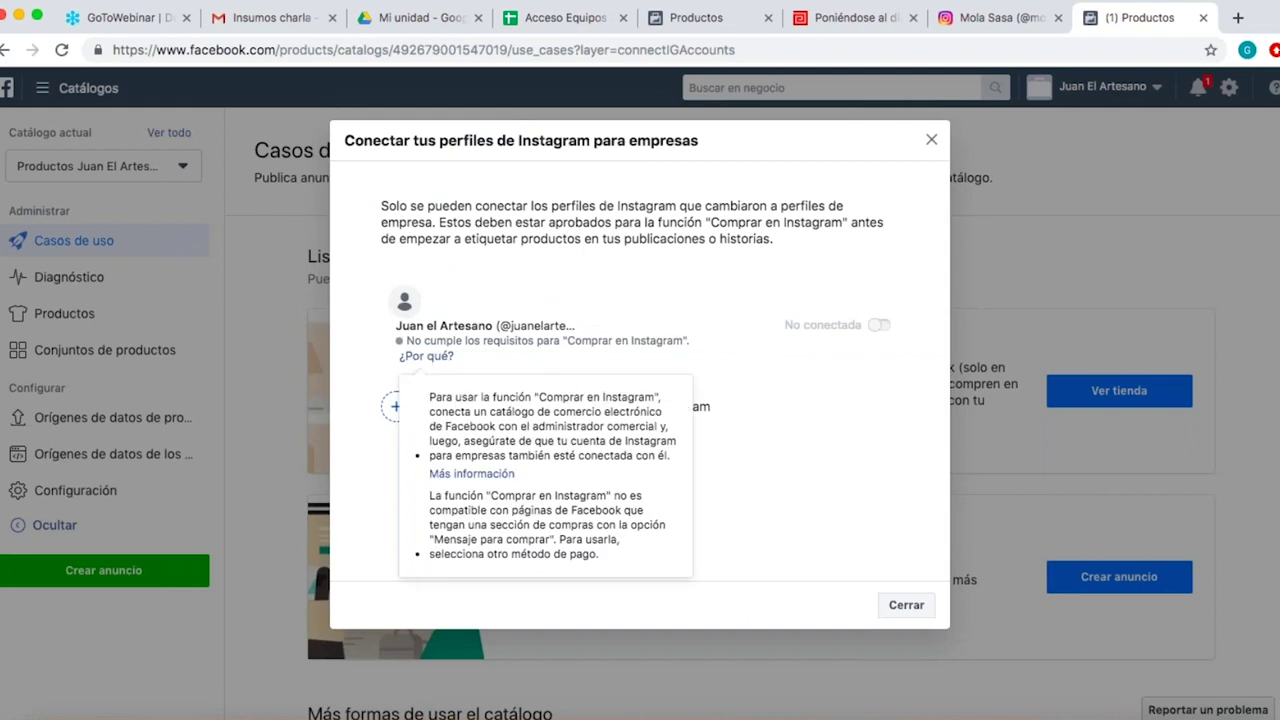
click(466, 475)
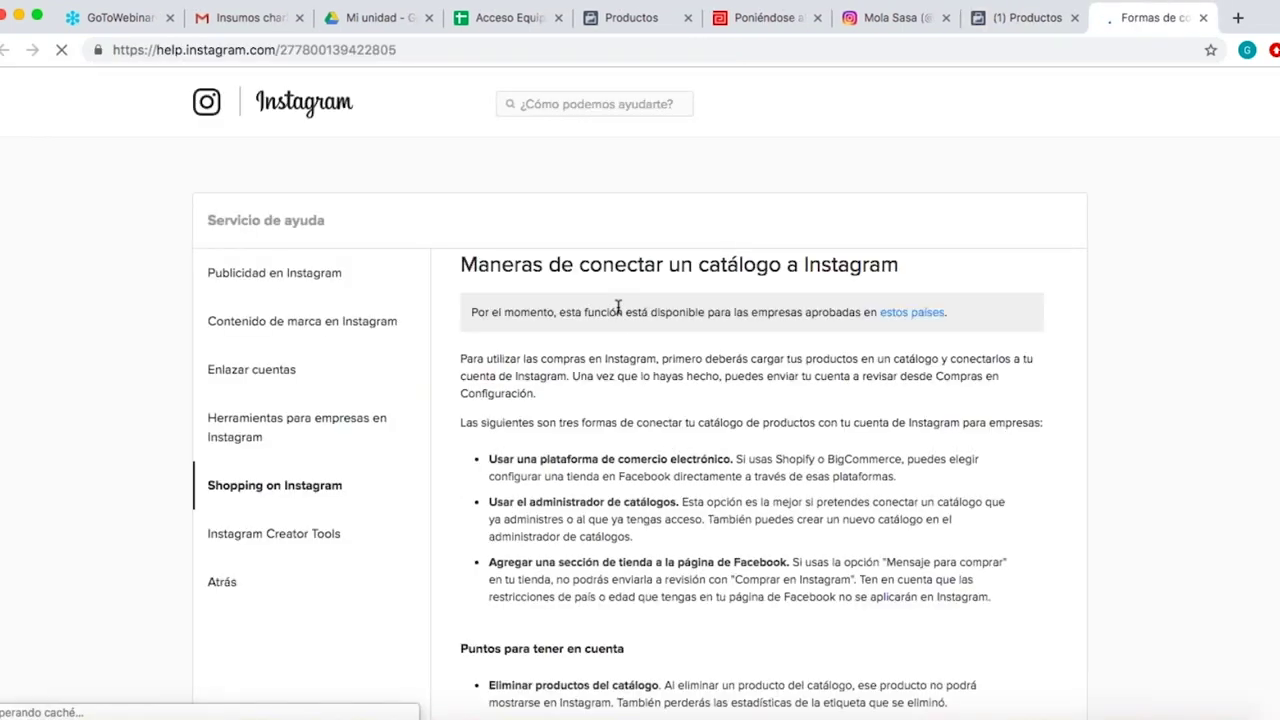
scroll(618, 308, down, 5)
scroll(640, 400, down, 5)
scroll(640, 400, up, 10)
scroll(640, 400, down, 1)
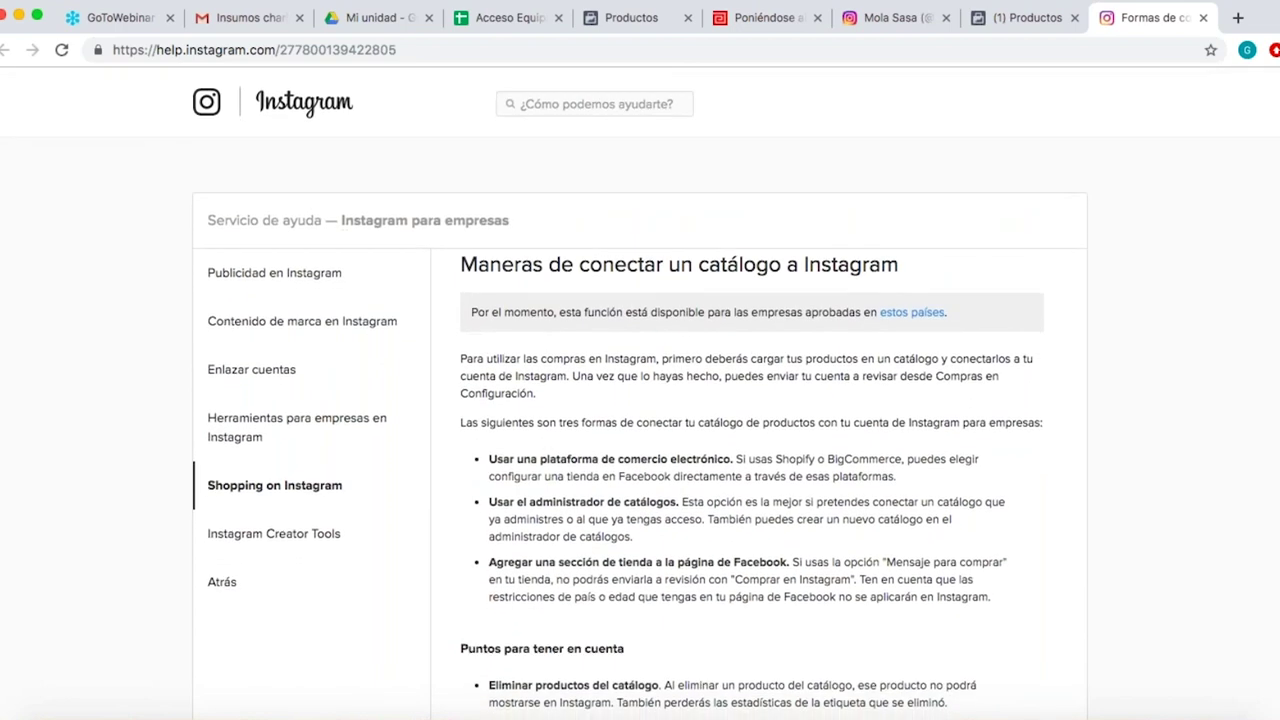
click(1013, 20)
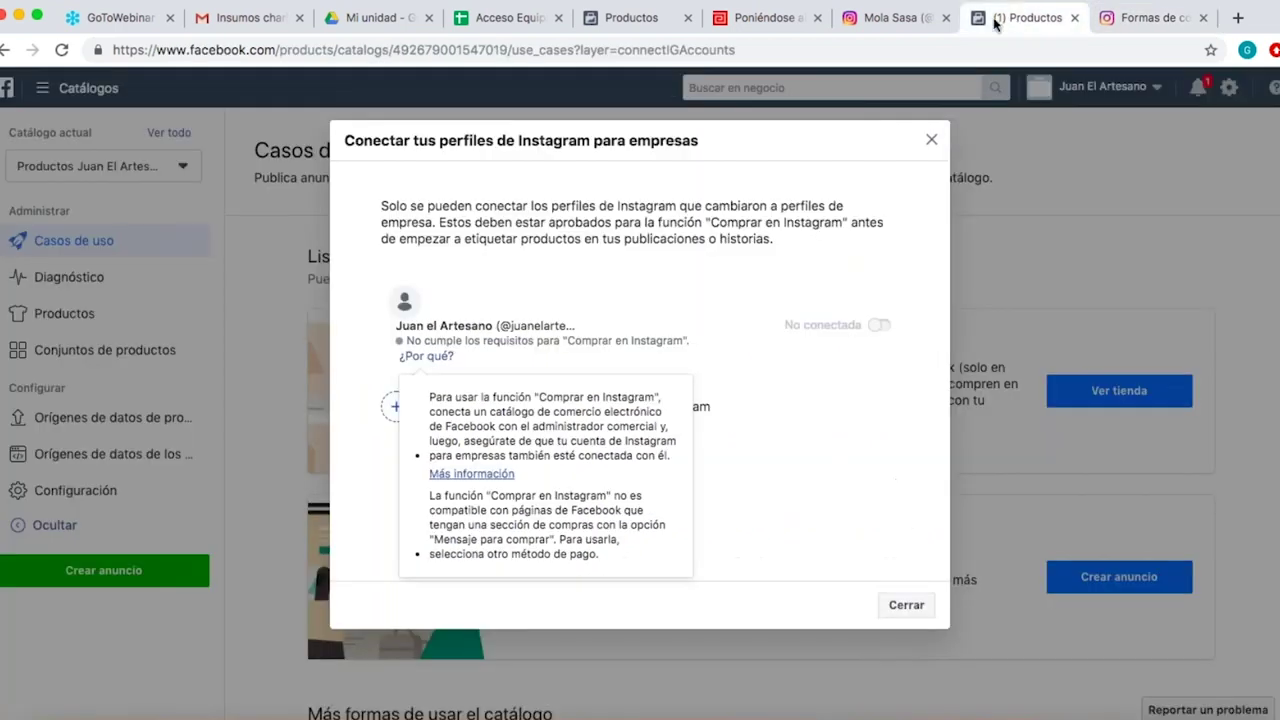
click(931, 137)
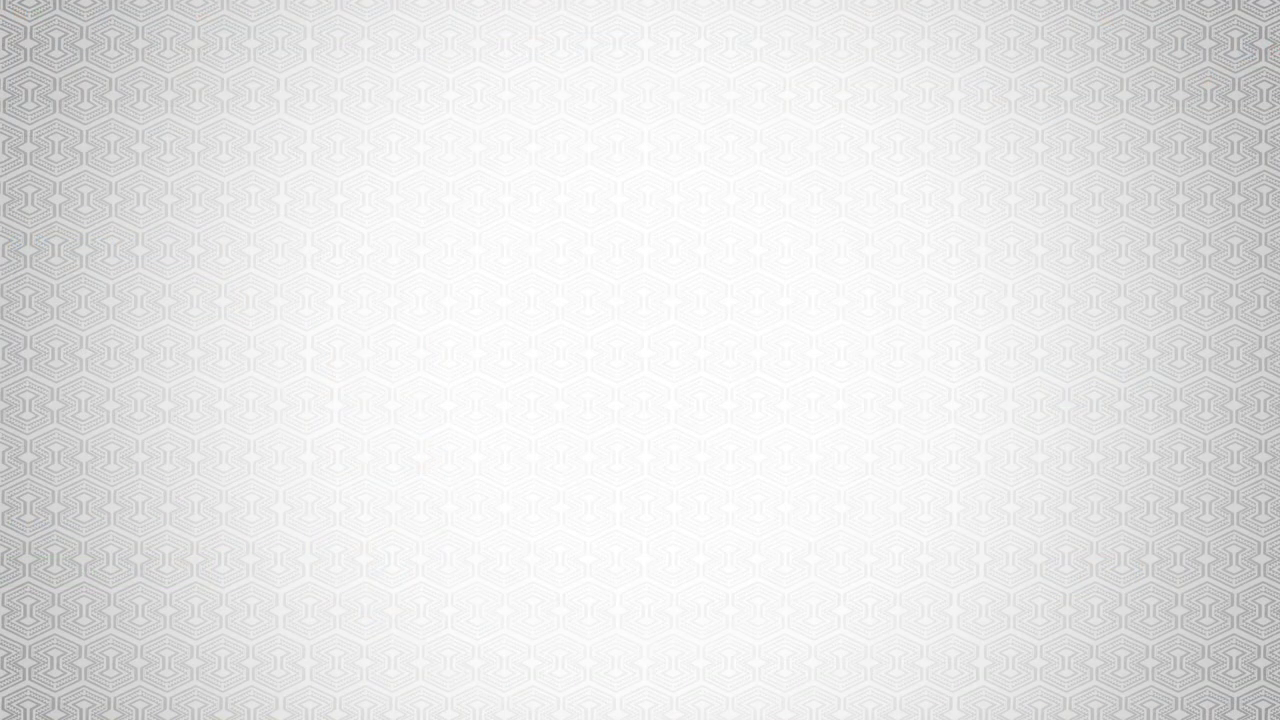